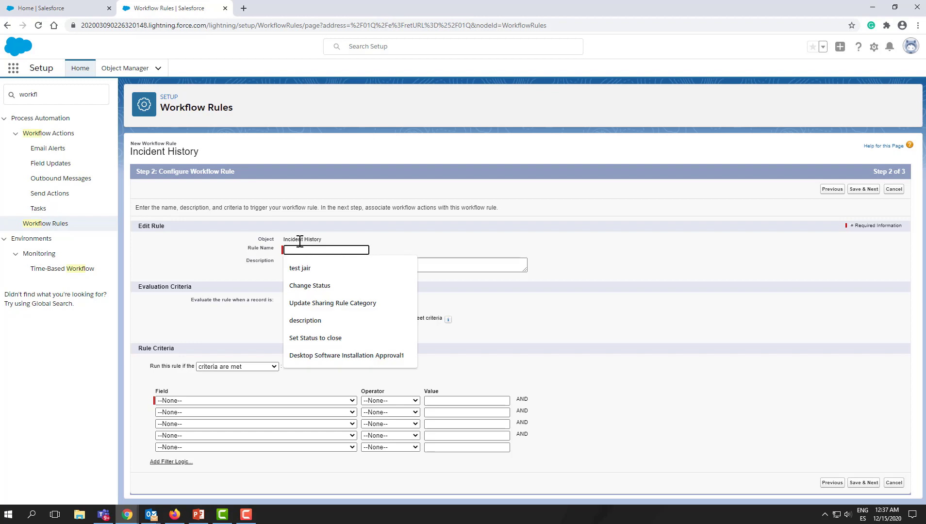
# - Name the workflow rule 'Notify Client when a ticket is closed' and evaluate it only when a record is created
pyautogui.write('Not')
pyautogui.press('BackSpace')
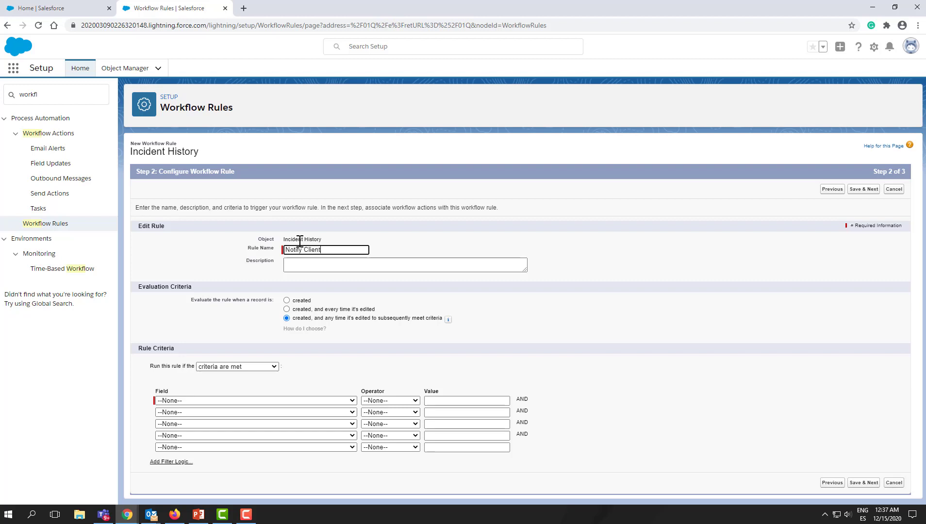
pyautogui.write('fy Client wh')
pyautogui.write('en a ticket ')
pyautogui.write('is closed')
pyautogui.click(304, 266)
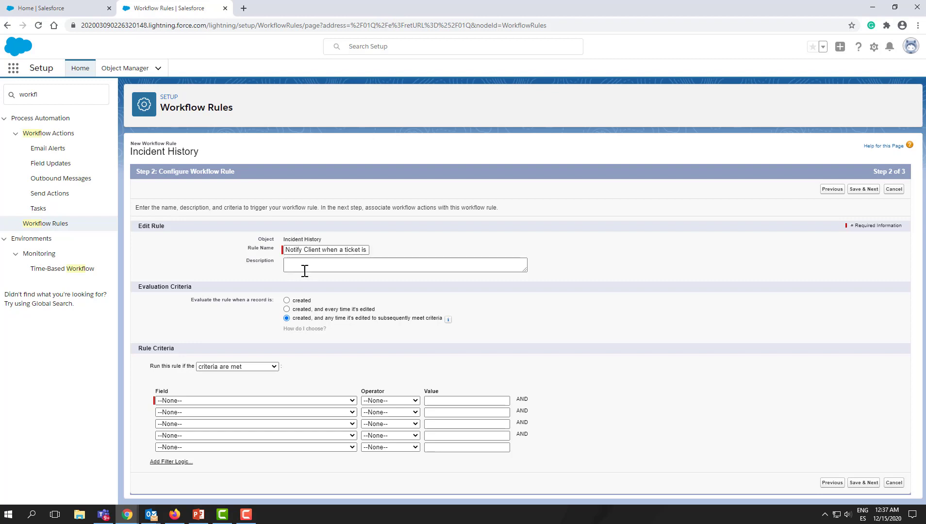
pyautogui.click(286, 301)
# - Add the first rule criterion: Incident History: Action~ equals Email Received
pyautogui.click(277, 401)
pyautogui.scroll(-15, 280, 313)
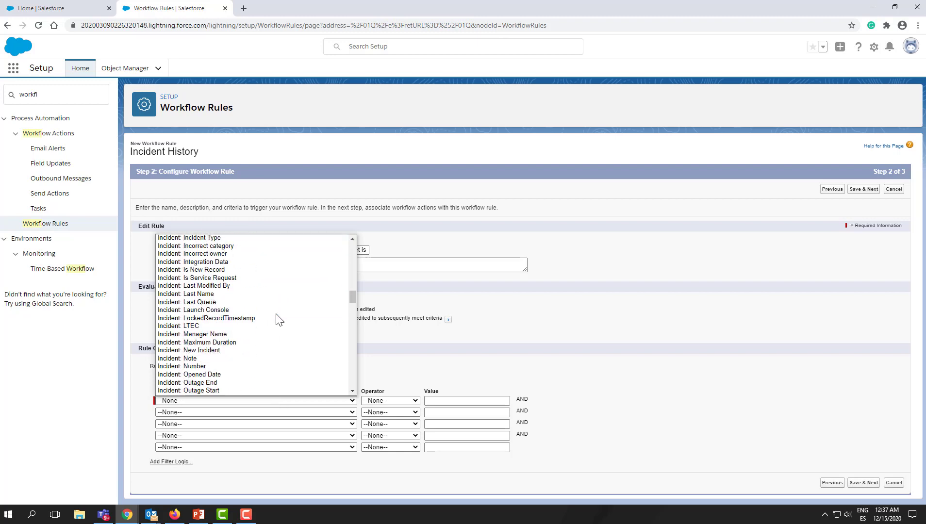
pyautogui.scroll(-5, 279, 321)
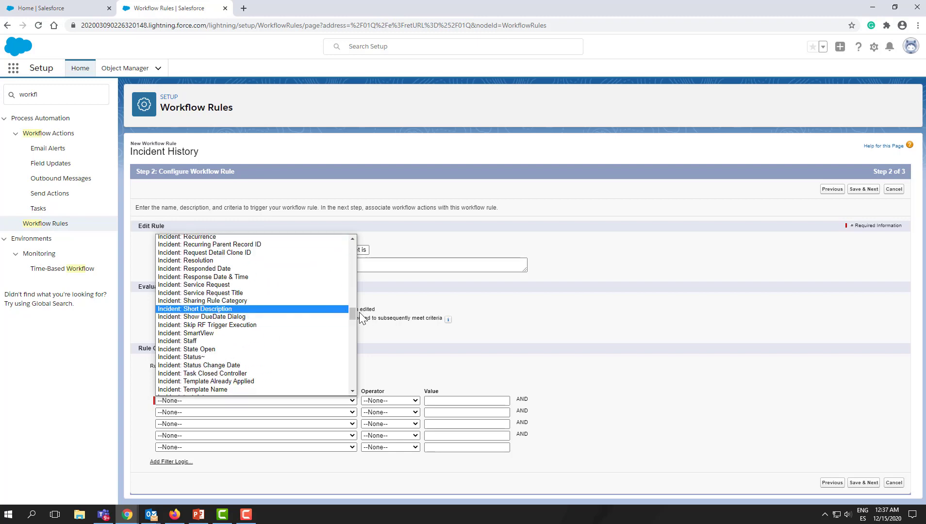
pyautogui.moveTo(352, 311); pyautogui.dragTo(352, 319)
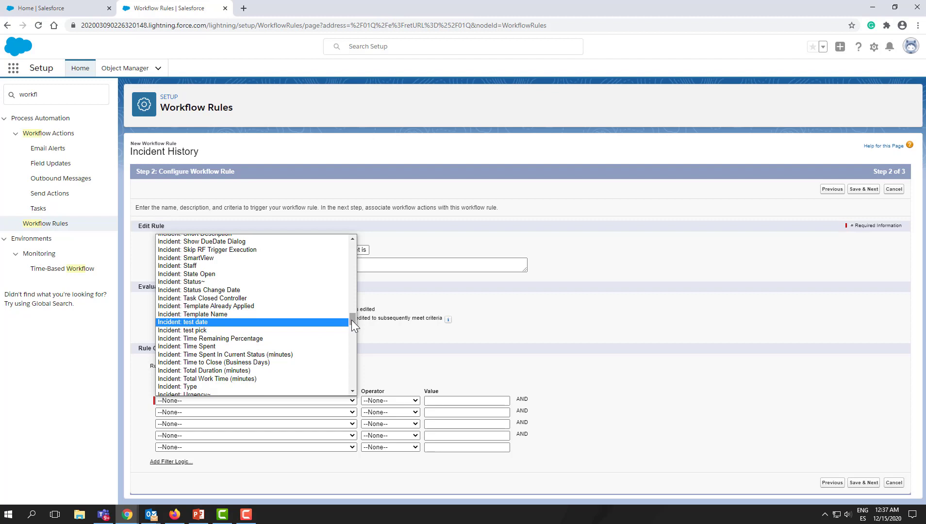
pyautogui.moveTo(352, 320); pyautogui.dragTo(353, 249)
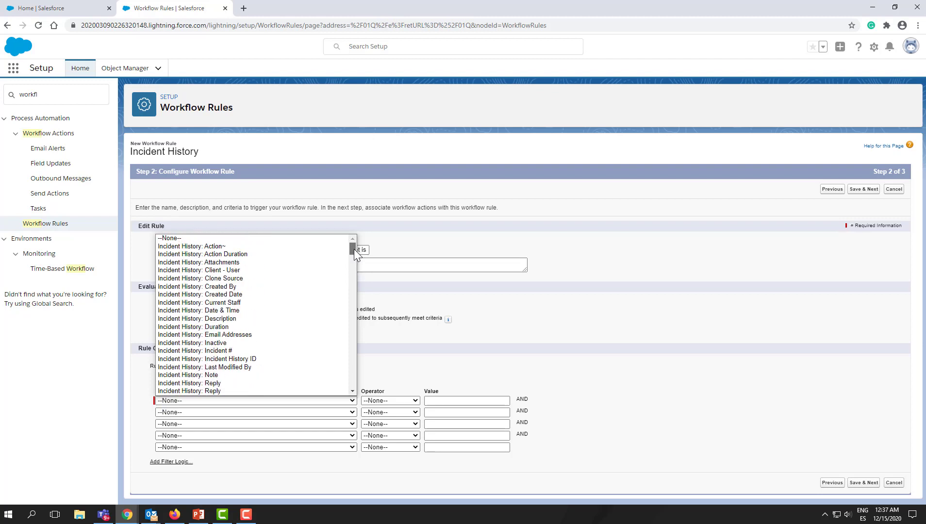
pyautogui.click(255, 246)
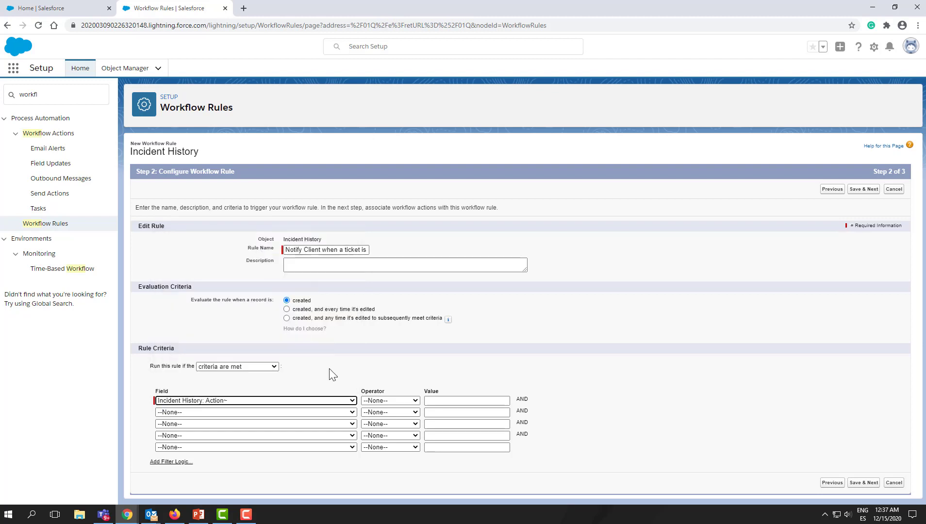
pyautogui.click(387, 401)
pyautogui.click(386, 417)
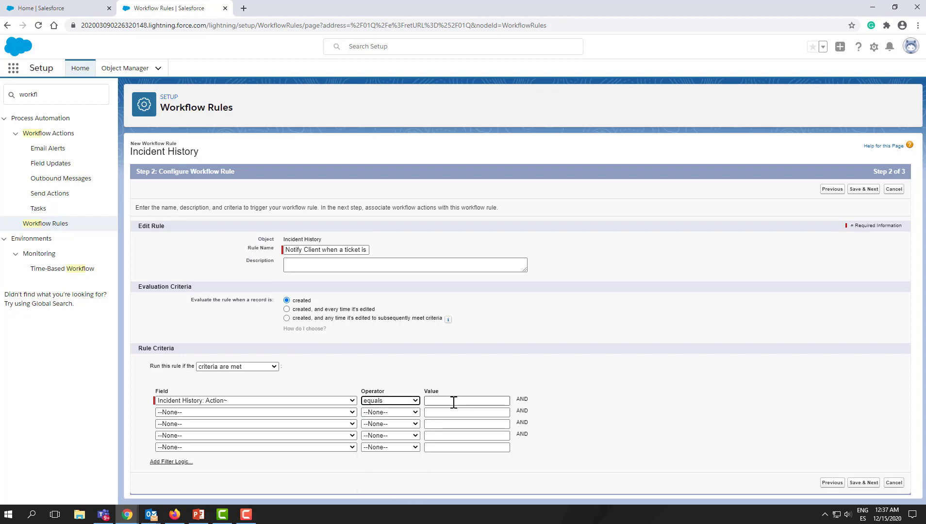
pyautogui.click(453, 401)
pyautogui.write('Ema')
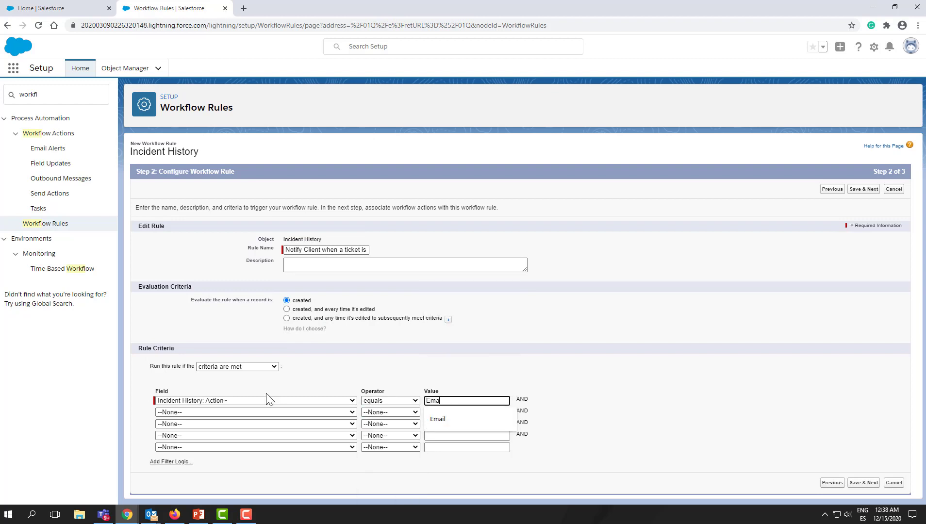
pyautogui.write('il RE')
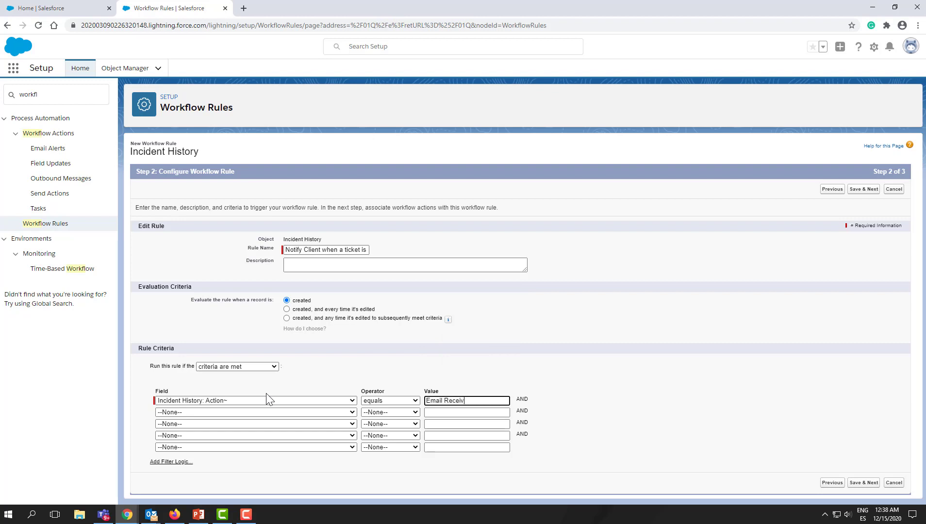
pyautogui.write('ceived')
# - Add a second criterion, Incident: State Open equals False, and save the rule criteria to continue
pyautogui.click(249, 413)
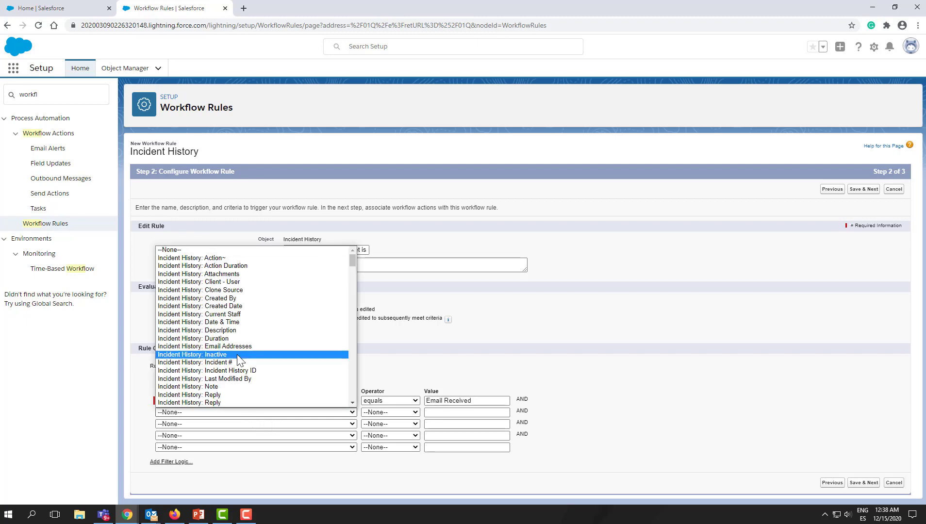
pyautogui.scroll(-15, 236, 360)
pyautogui.scroll(-5, 234, 370)
pyautogui.scroll(9, 234, 370)
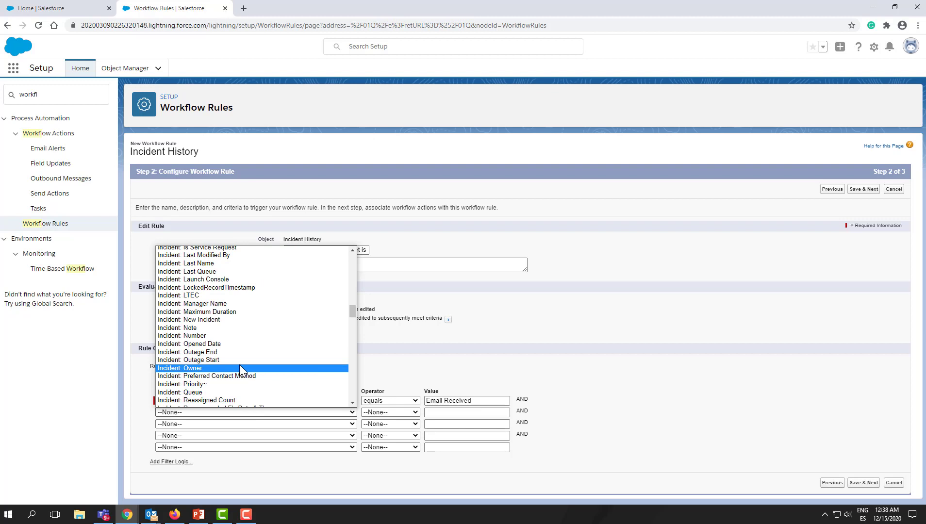
pyautogui.scroll(8, 239, 365)
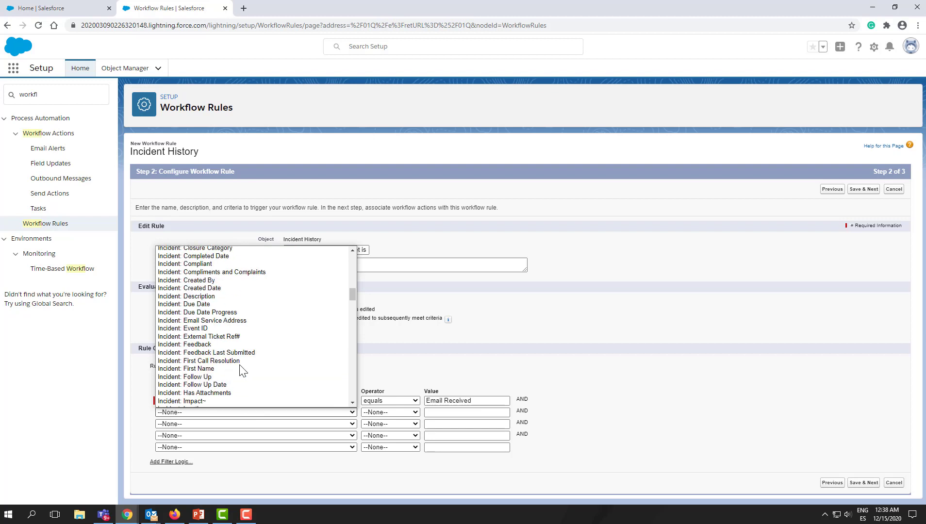
pyautogui.scroll(7, 241, 371)
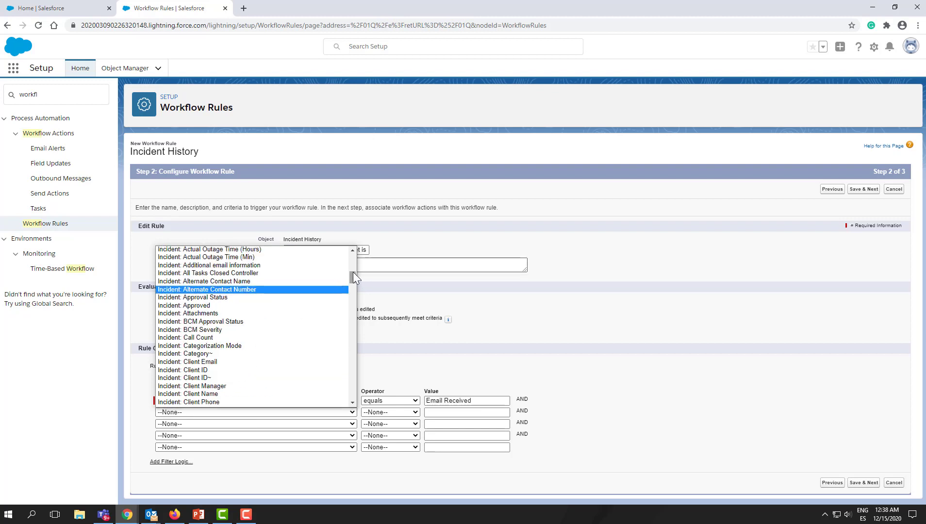
pyautogui.moveTo(353, 274); pyautogui.dragTo(358, 322)
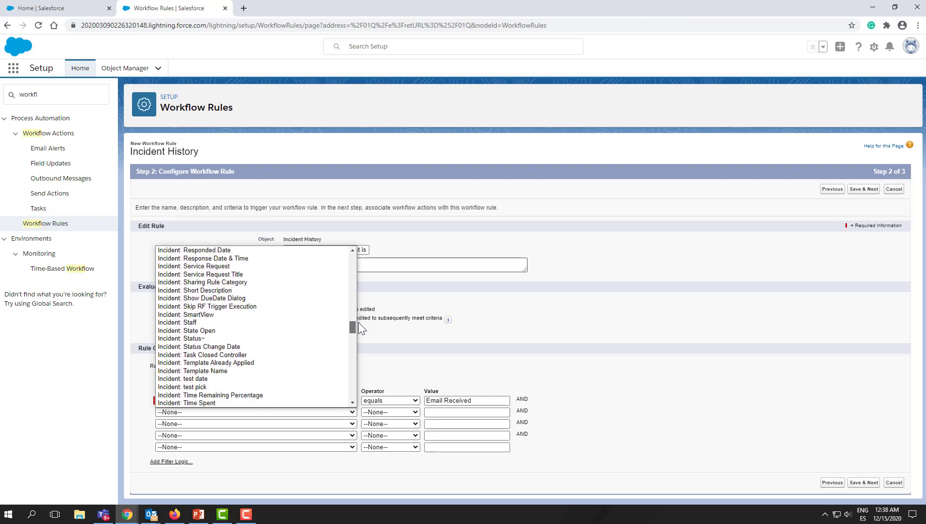
pyautogui.click(263, 333)
pyautogui.click(390, 412)
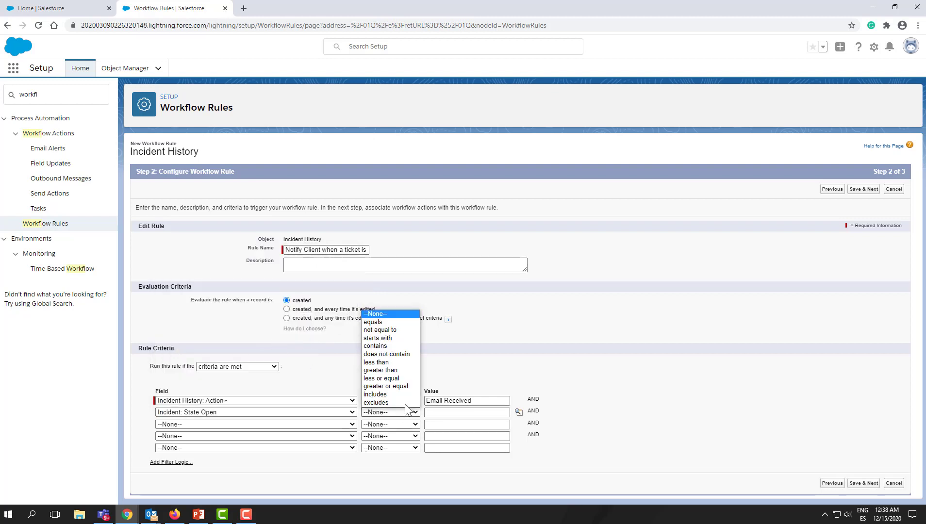
pyautogui.click(386, 321)
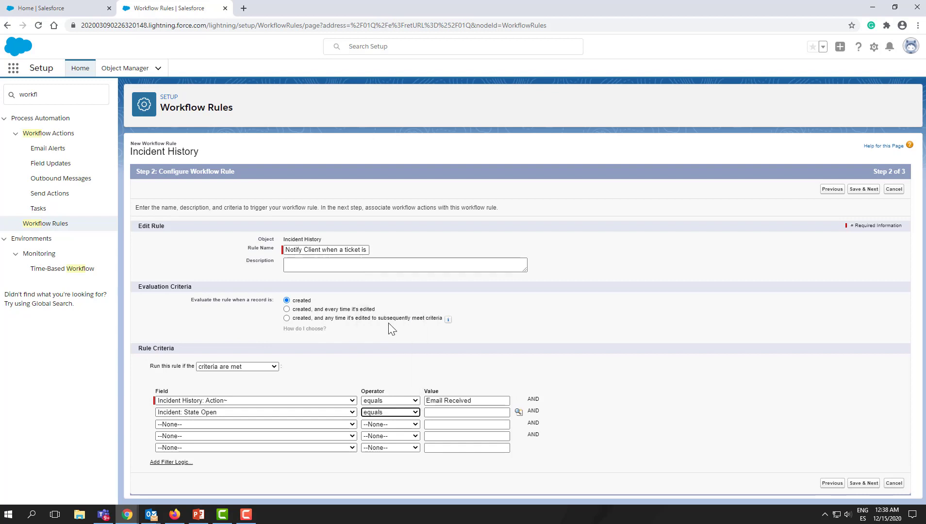
pyautogui.click(518, 412)
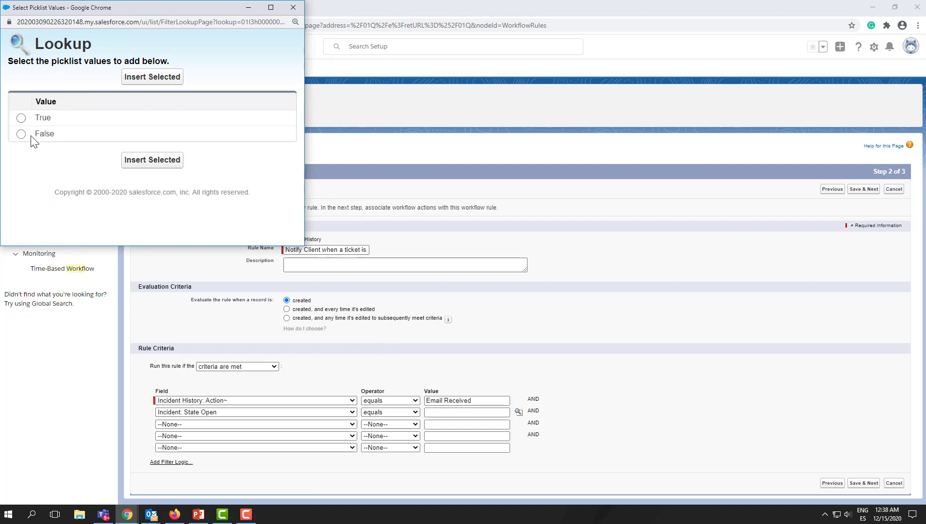
pyautogui.click(21, 135)
pyautogui.click(153, 77)
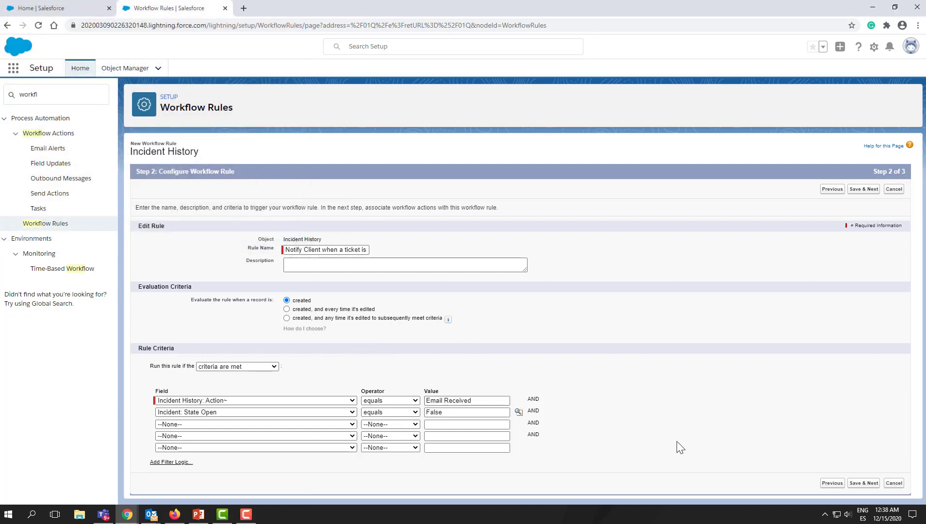
pyautogui.click(863, 484)
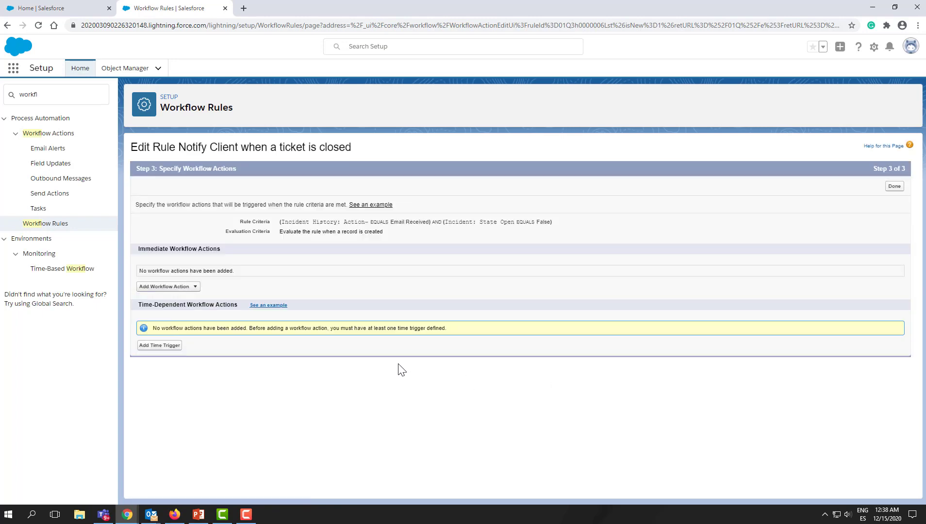
# - Create a new immediate email alert described as 'Notify Client when an incident is already closed' with the default unique name
pyautogui.click(175, 287)
pyautogui.click(177, 296)
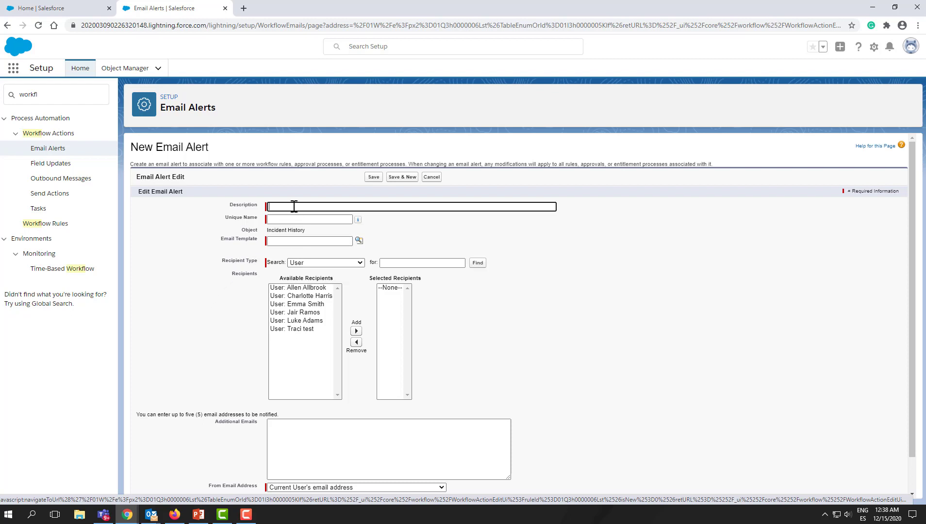
pyautogui.write('Notify Client when an incidet is already closed')
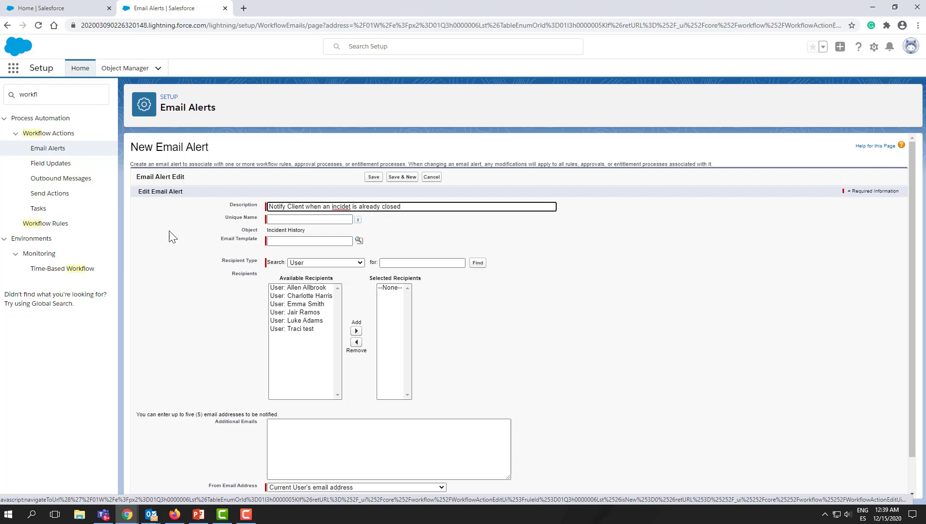
pyautogui.rightClick(342, 206)
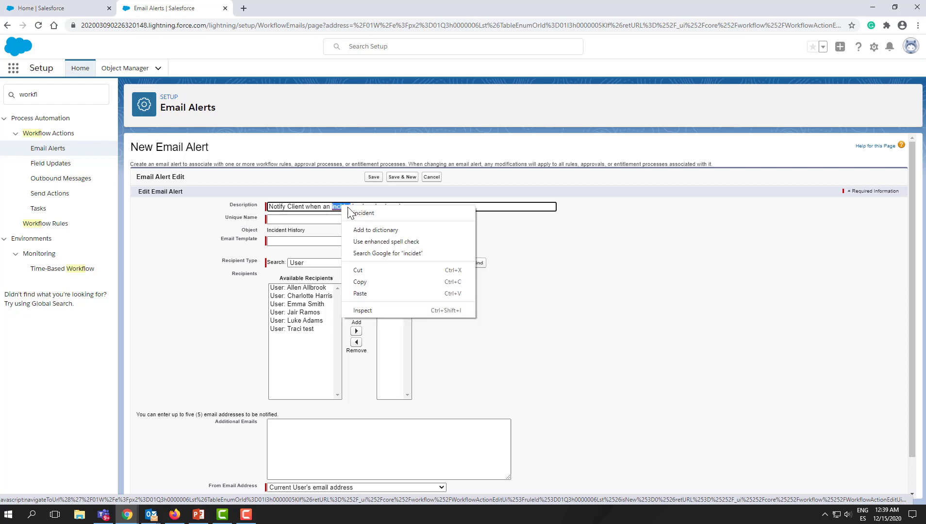
pyautogui.click(361, 213)
pyautogui.click(305, 219)
# - Add Related User: Client - User as the email alert's selected recipient
pyautogui.click(305, 241)
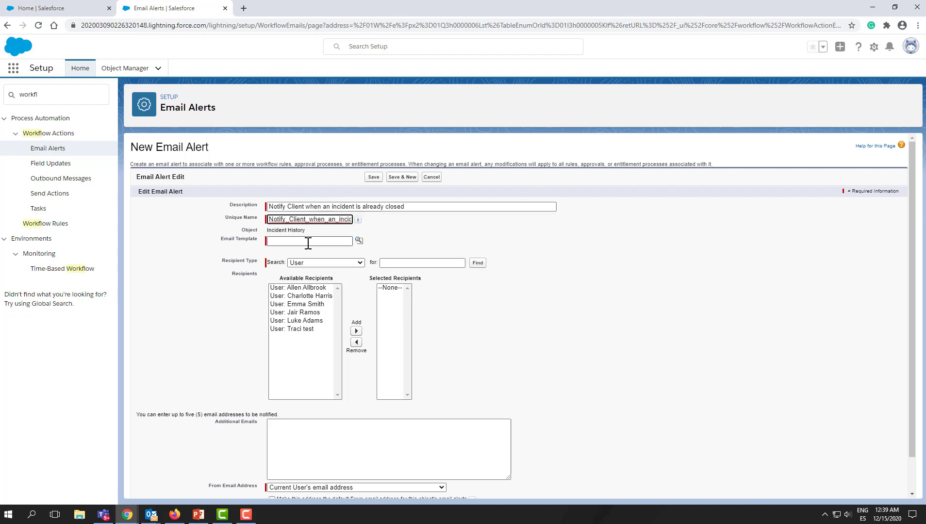
pyautogui.click(306, 241)
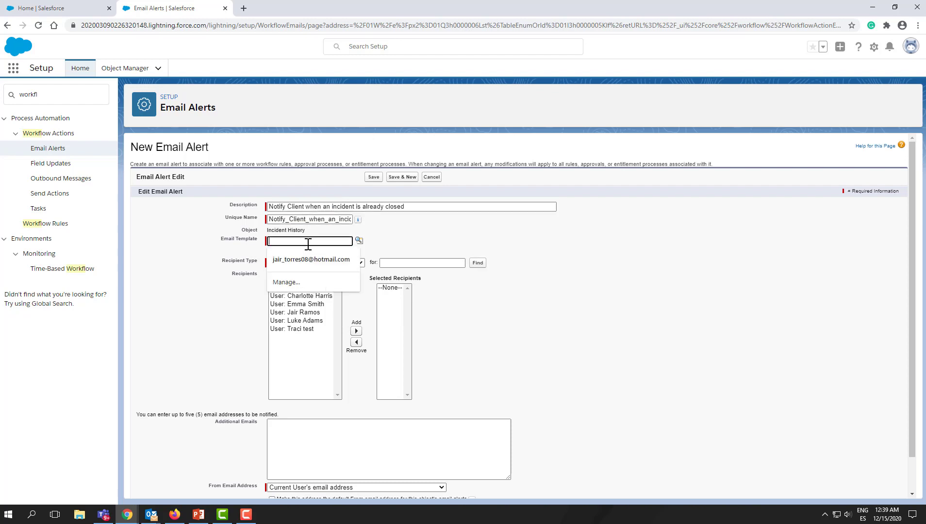
pyautogui.click(238, 248)
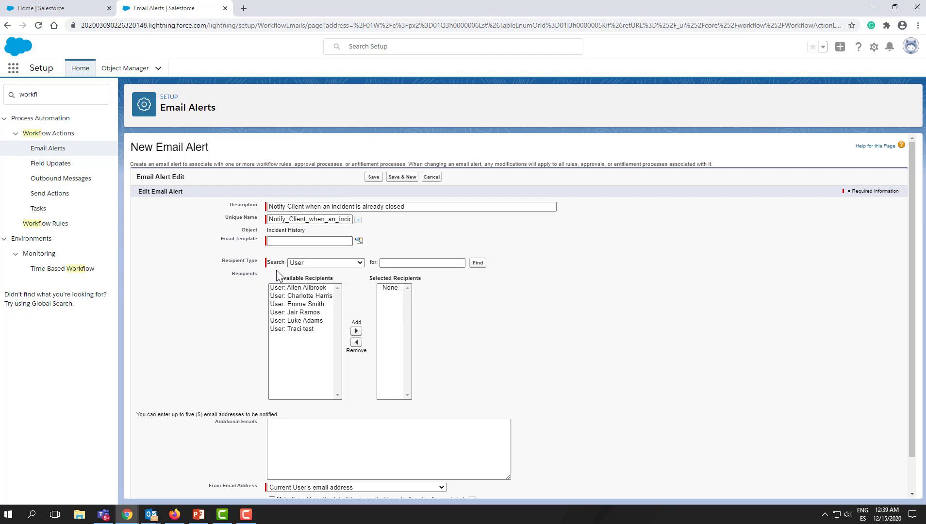
pyautogui.click(314, 264)
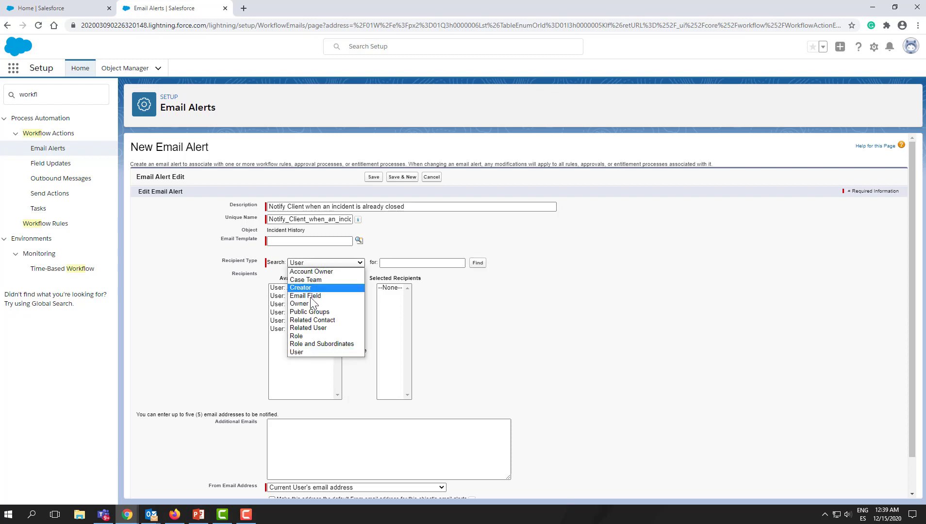
pyautogui.click(311, 328)
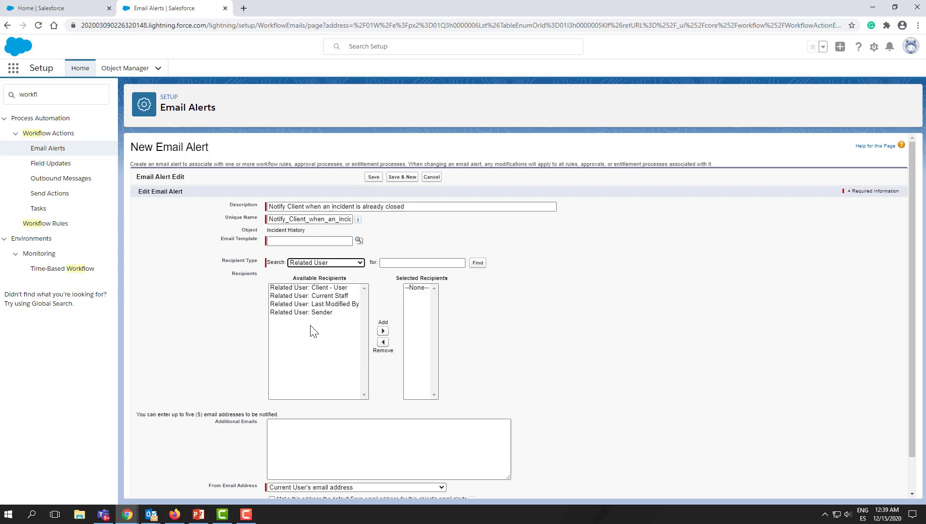
pyautogui.click(334, 287)
pyautogui.click(383, 332)
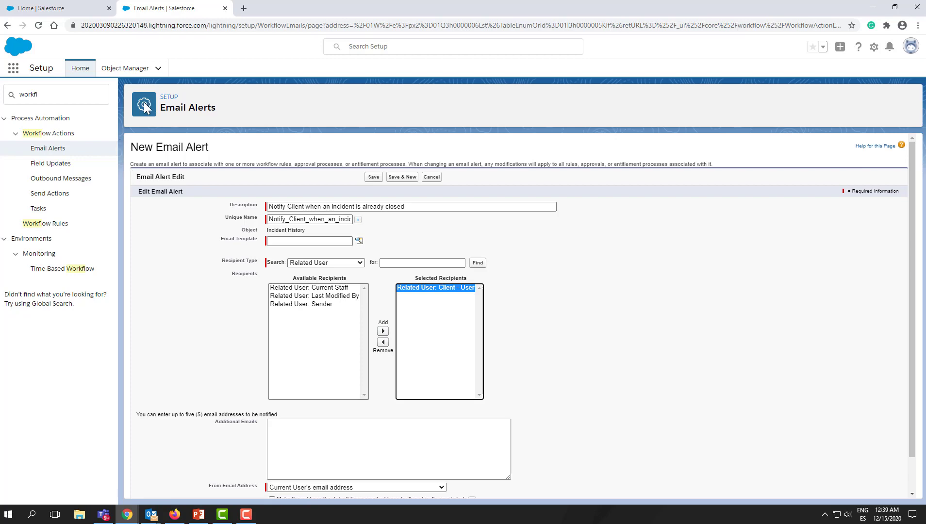
# - Open Setup in a new tab, find Classic Email Templates, and start a new email template
pyautogui.click(67, 7)
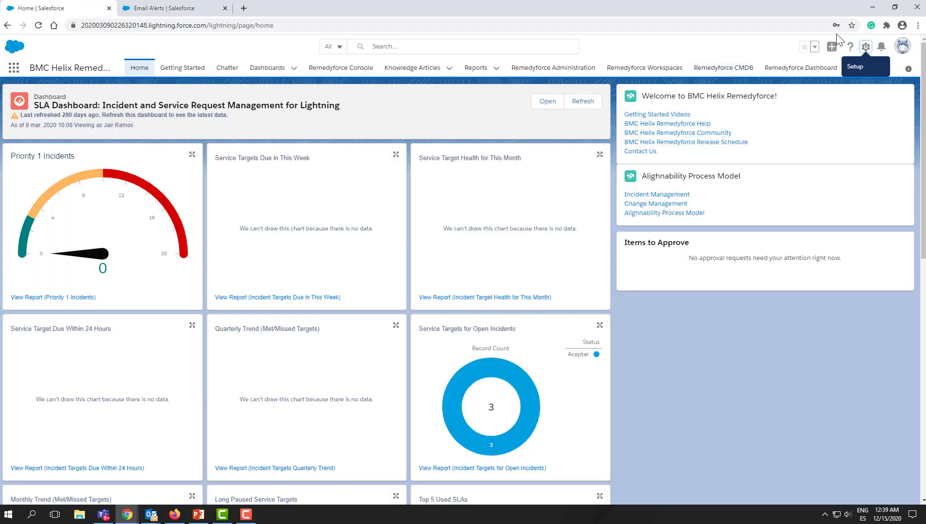
pyautogui.click(866, 46)
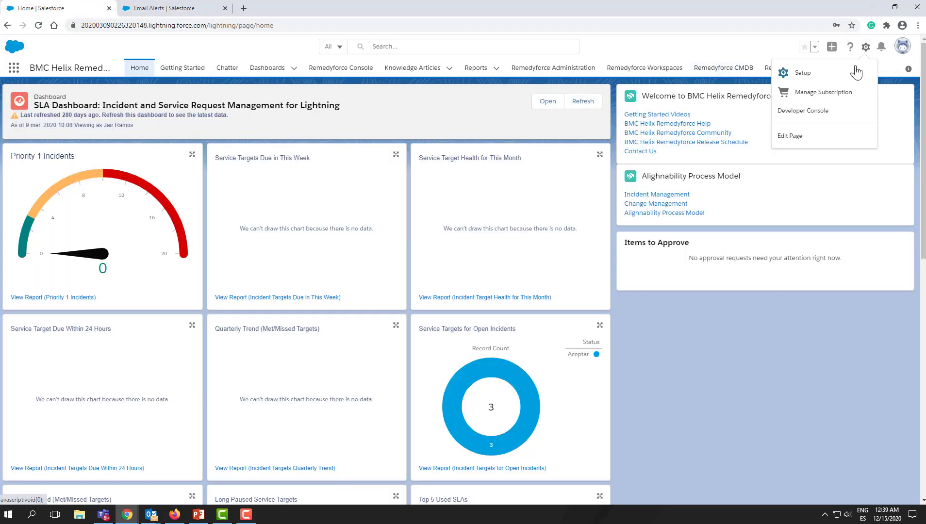
pyautogui.click(856, 72)
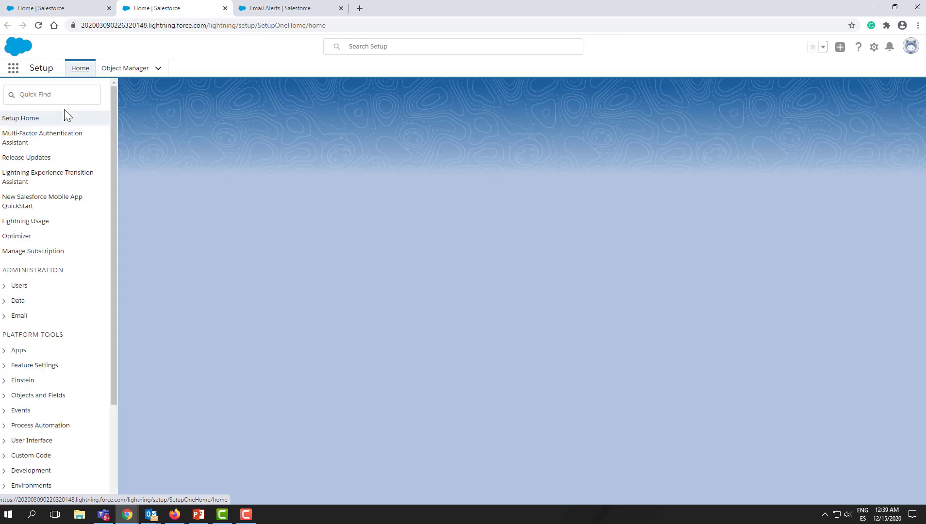
pyautogui.click(50, 95)
pyautogui.write('t')
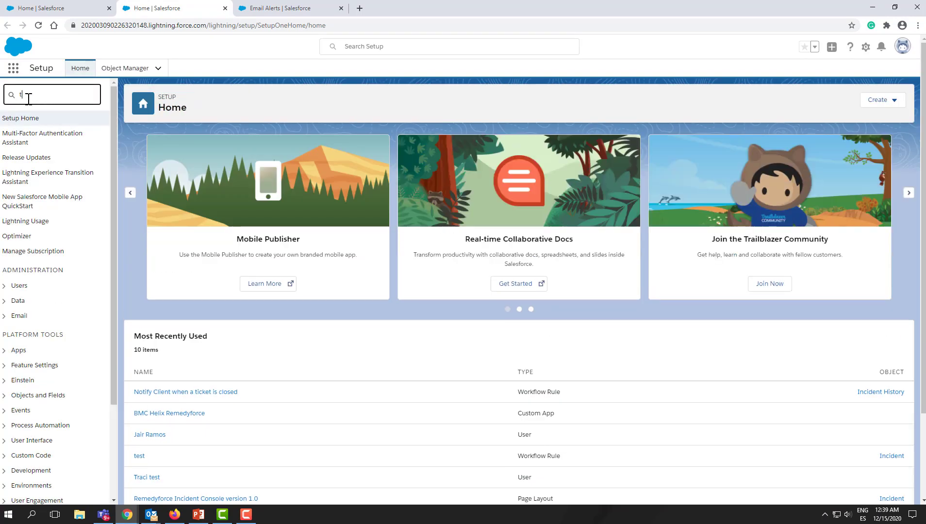
pyautogui.write('emplate')
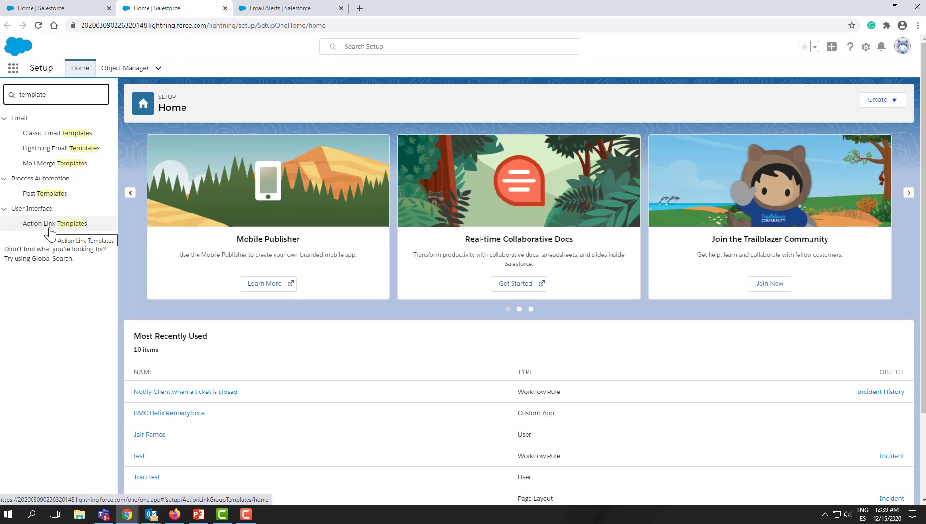
pyautogui.click(53, 134)
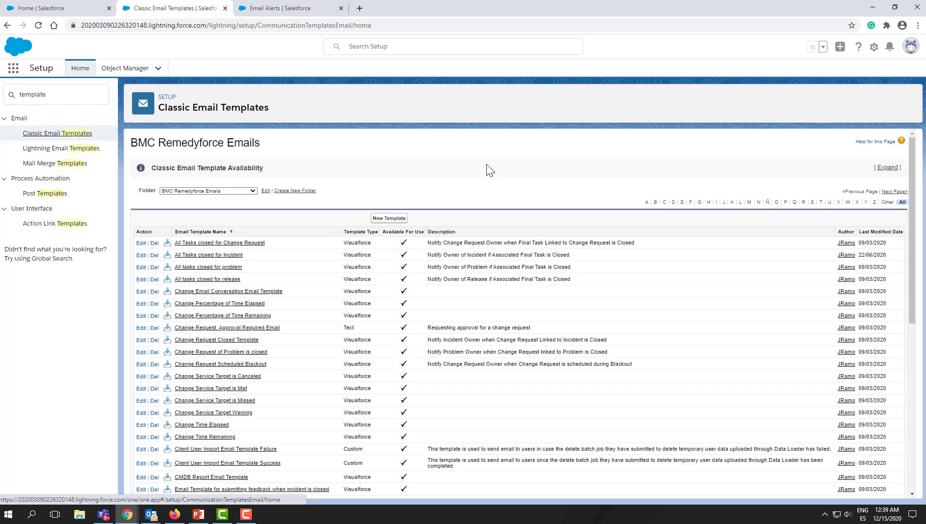
pyautogui.click(388, 221)
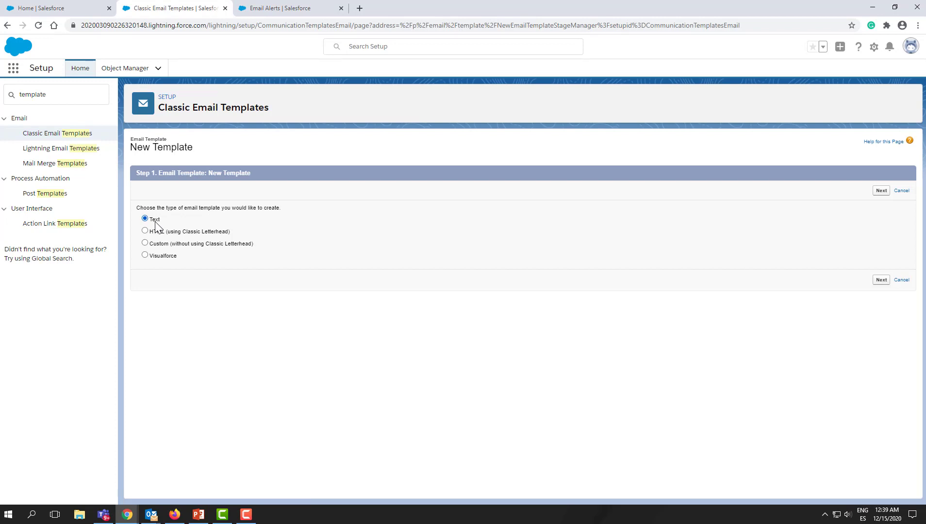
# - Create a Text email template named 'Incident is already closed' with the default unique name
pyautogui.click(881, 192)
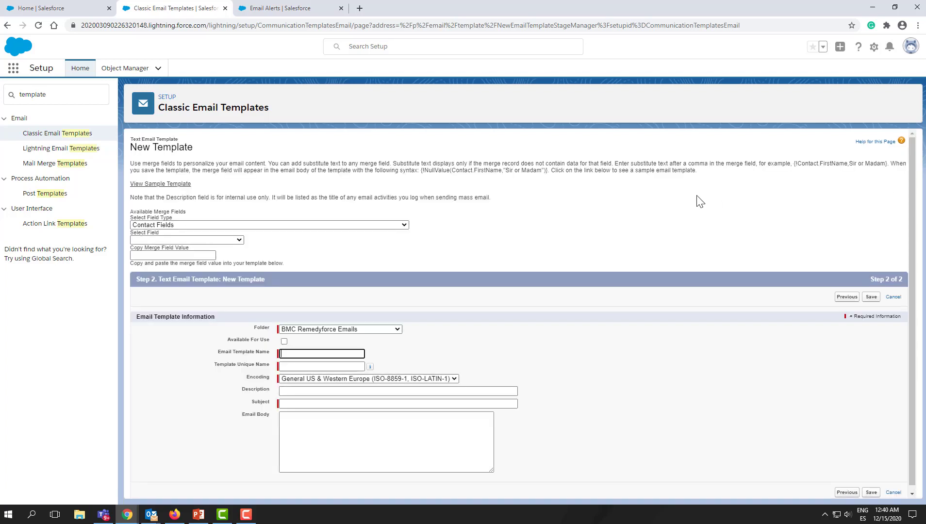
pyautogui.click(325, 354)
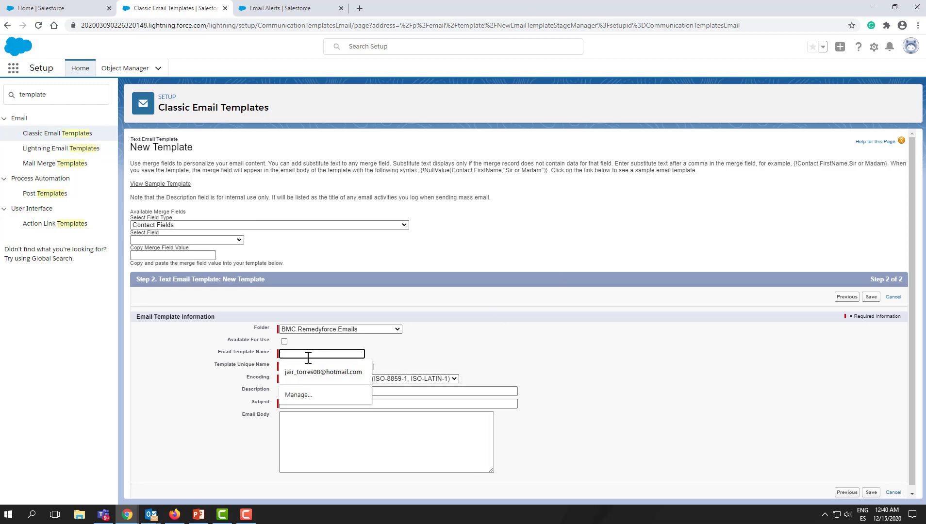
pyautogui.write('Incident is alra')
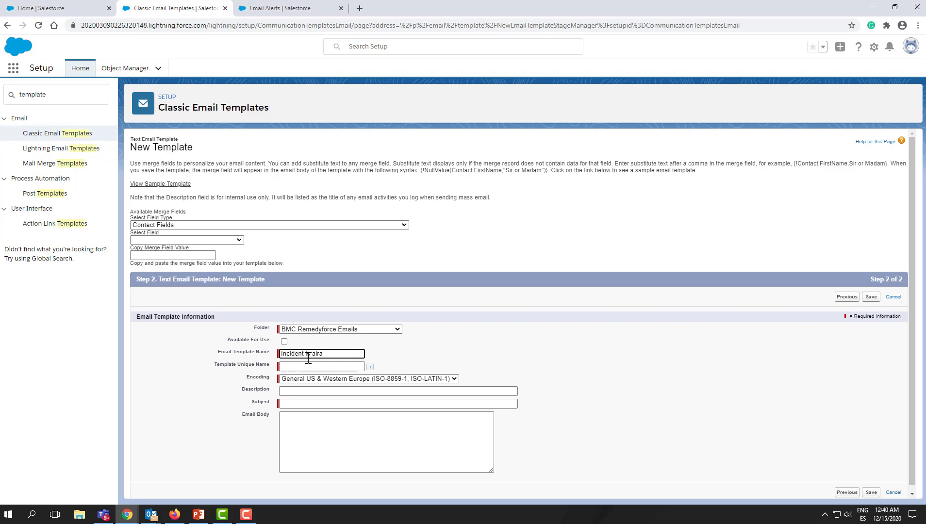
pyautogui.press('BackSpace')
pyautogui.write('eady closed')
pyautogui.click(351, 367)
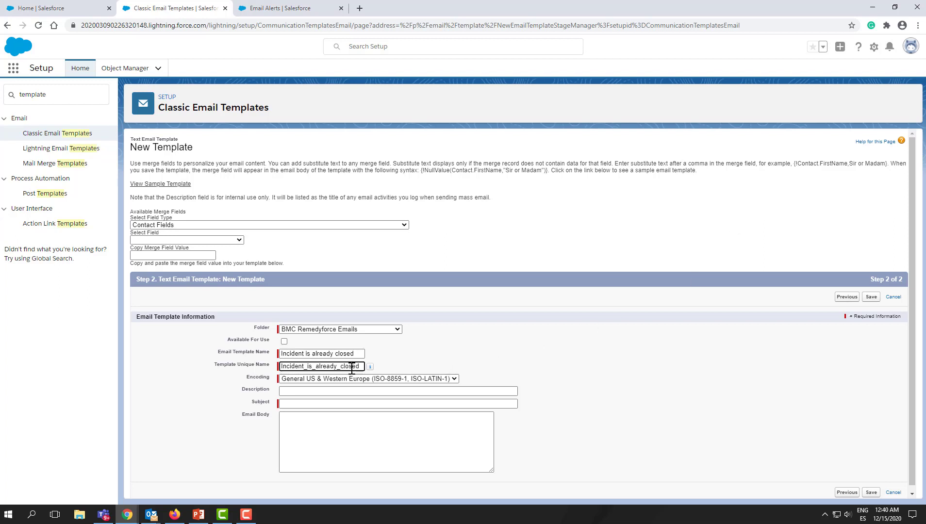
# - Enter the template subject 'Your Incident has been closed'
pyautogui.click(346, 393)
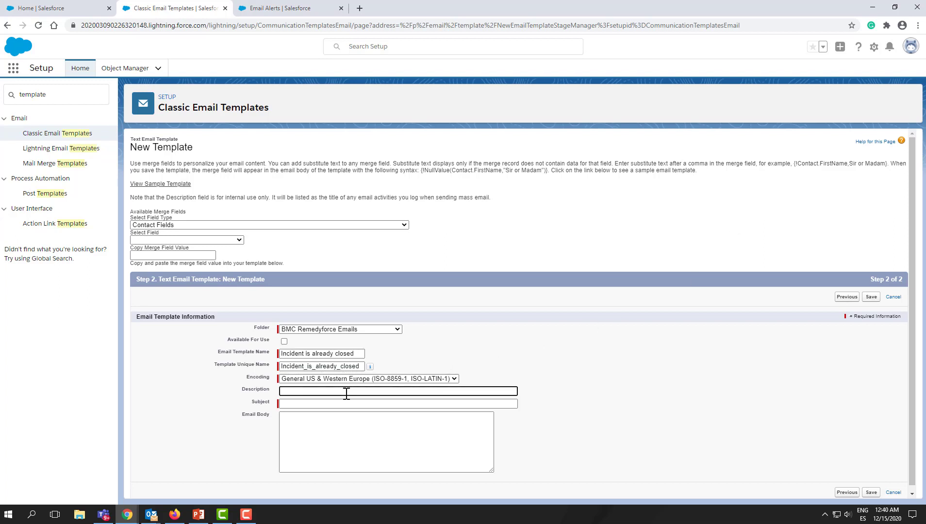
pyautogui.click(343, 403)
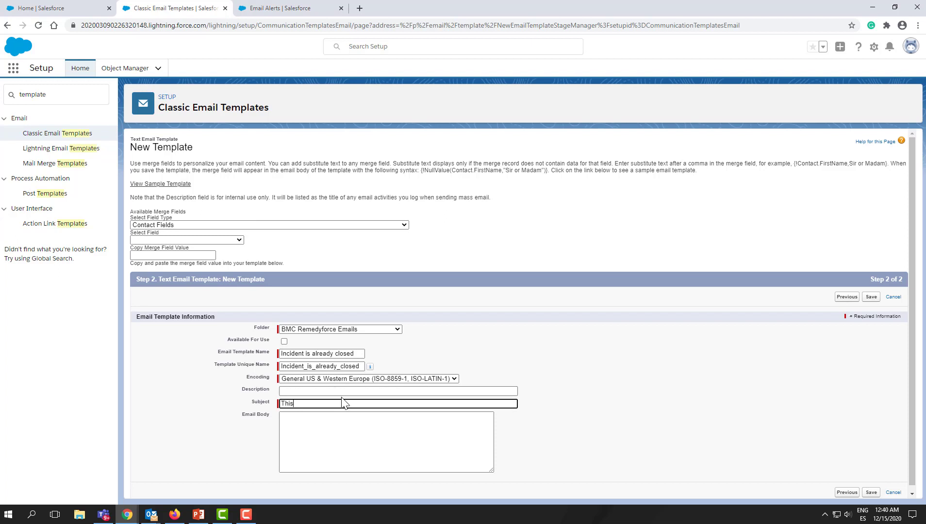
pyautogui.write('Thi')
pyautogui.press('BackSpace')
pyautogui.press('BackSpace')
# - Write the body 'Please open a new Incident', mark the template available for use, and save it
pyautogui.click(350, 421)
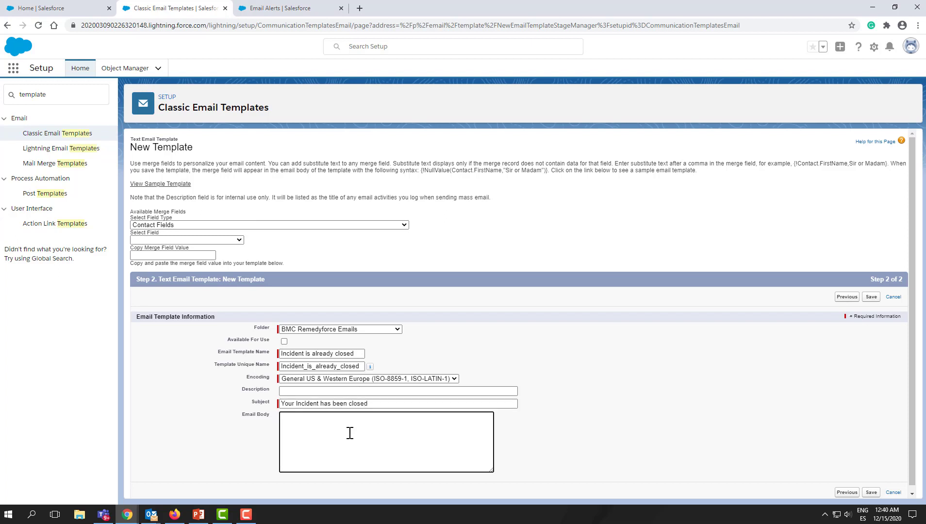
pyautogui.write('Please open a new Incident')
pyautogui.click(284, 342)
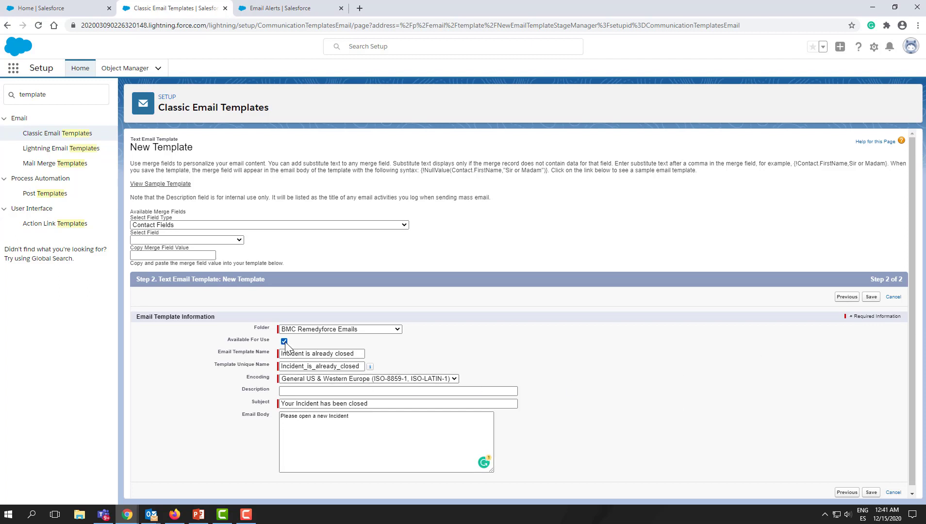
pyautogui.click(871, 296)
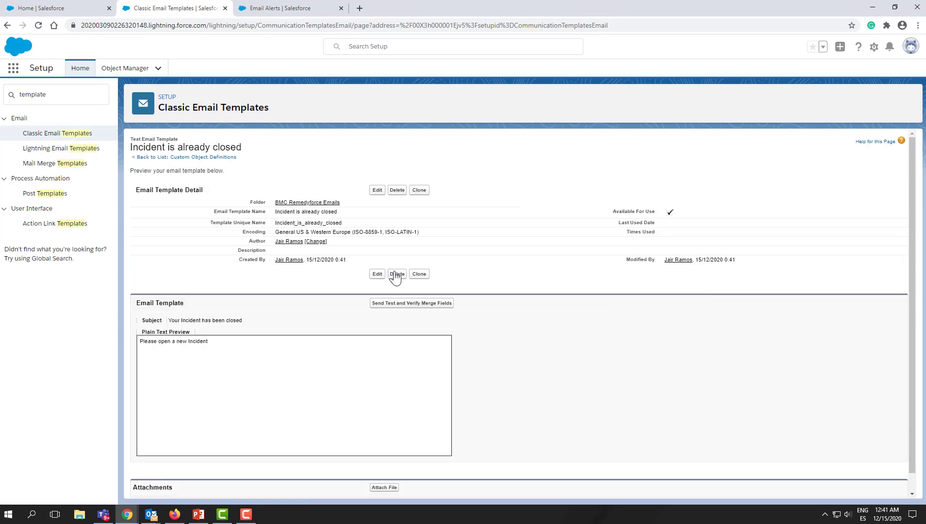
# - Back in the email alert, look up and select the 'Incident is already closed' email template
pyautogui.click(282, 8)
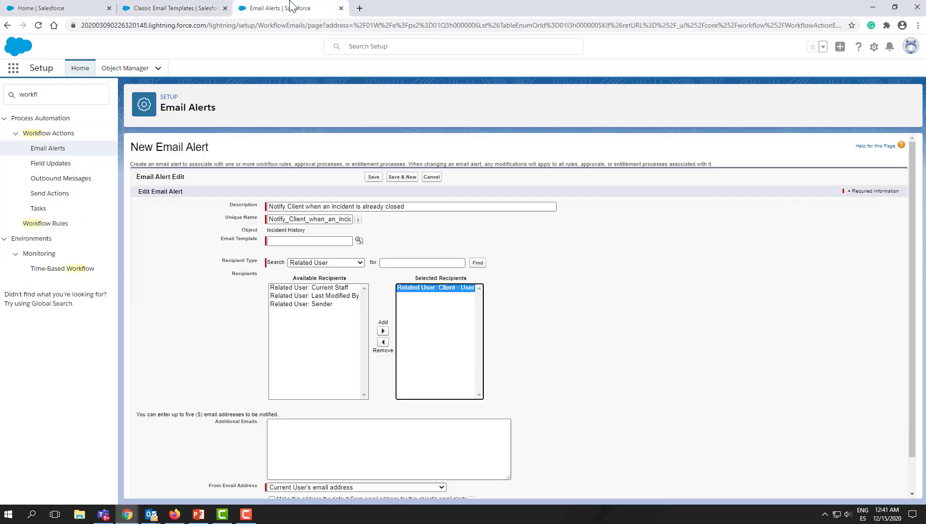
pyautogui.click(358, 240)
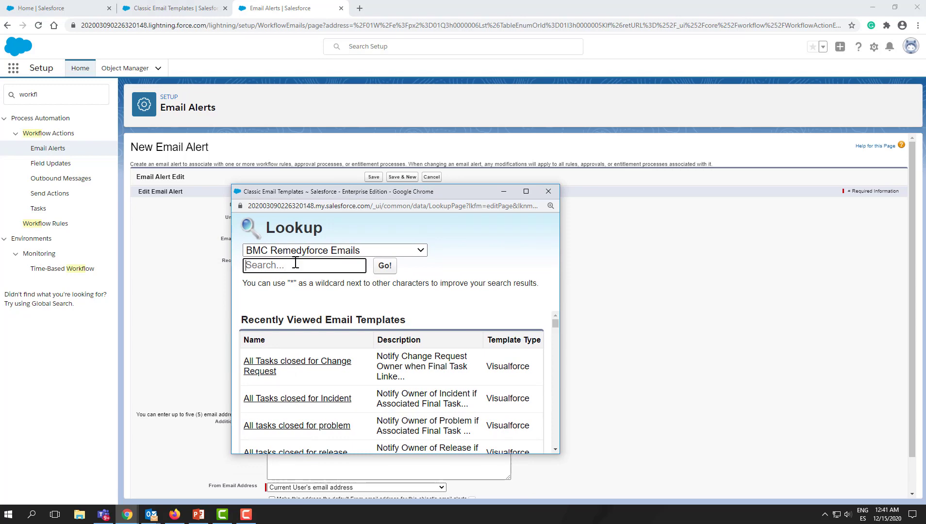
pyautogui.moveTo(334, 196); pyautogui.dragTo(582, 201)
pyautogui.click(553, 271)
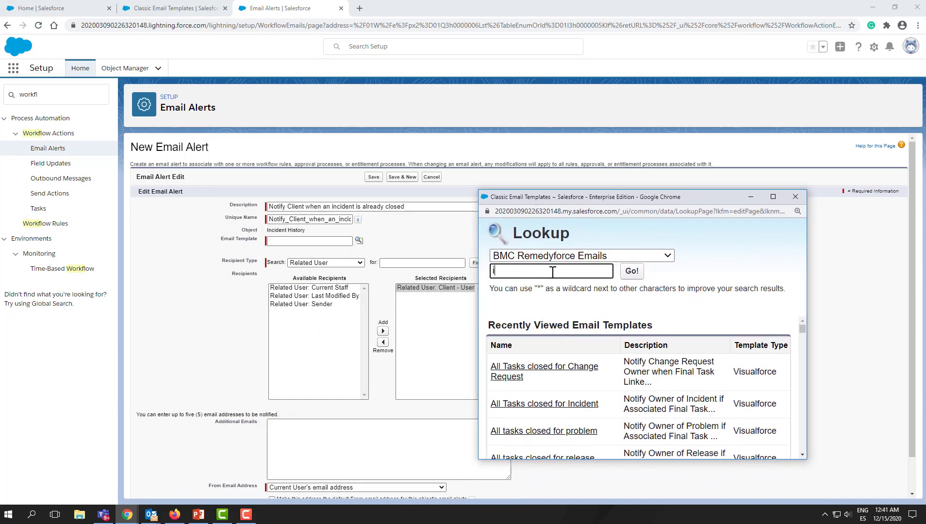
pyautogui.write('incident')
pyautogui.press('Return')
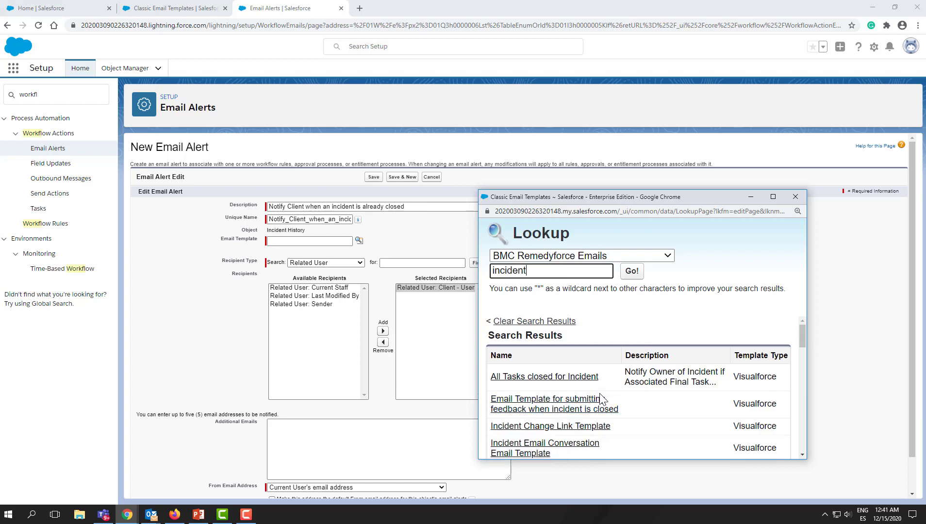
pyautogui.scroll(-10, 602, 399)
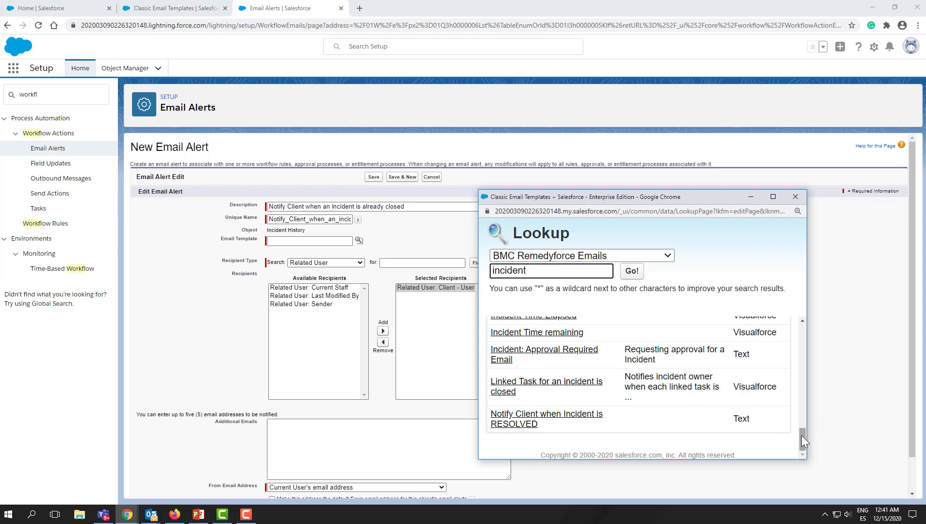
pyautogui.moveTo(800, 437); pyautogui.dragTo(798, 401)
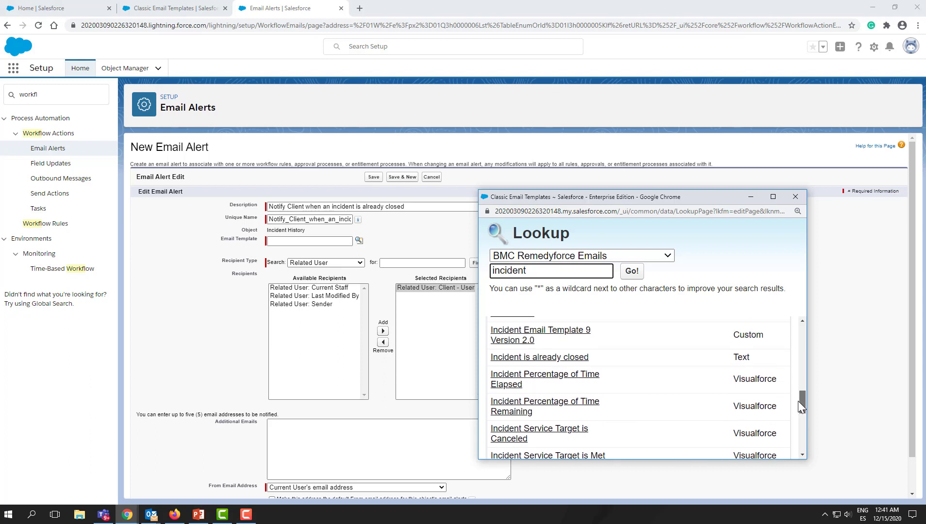
pyautogui.click(529, 357)
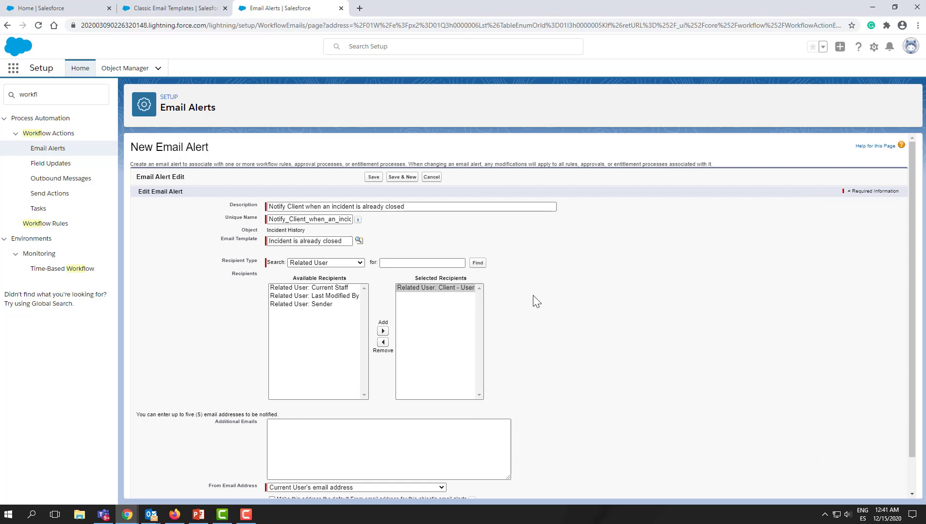
# - Set the alert's From Email Address to the Servicedesk address and save the email alert
pyautogui.scroll(-1, 538, 301)
pyautogui.click(330, 451)
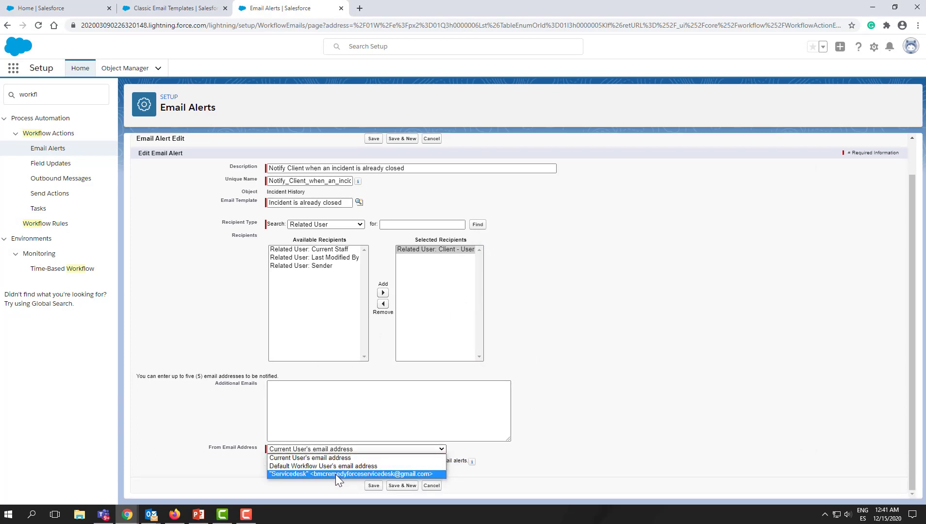
pyautogui.click(336, 474)
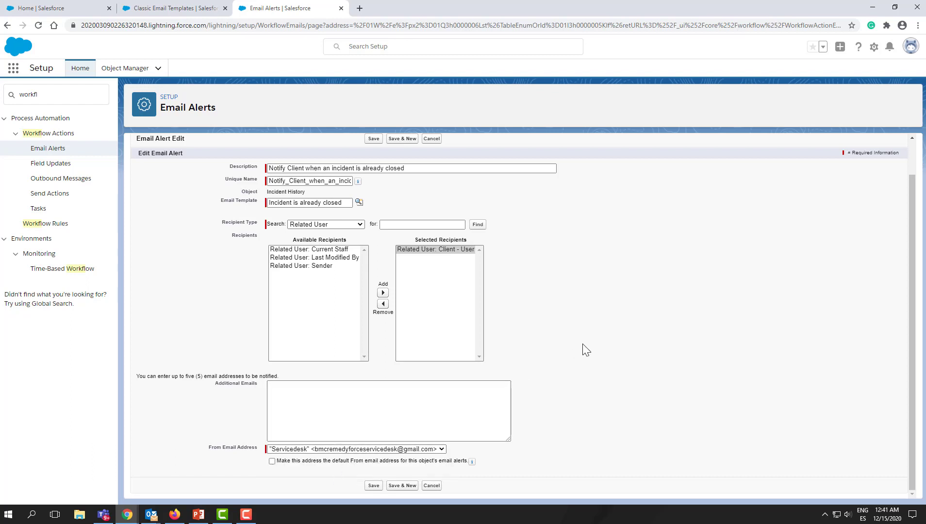
pyautogui.click(374, 486)
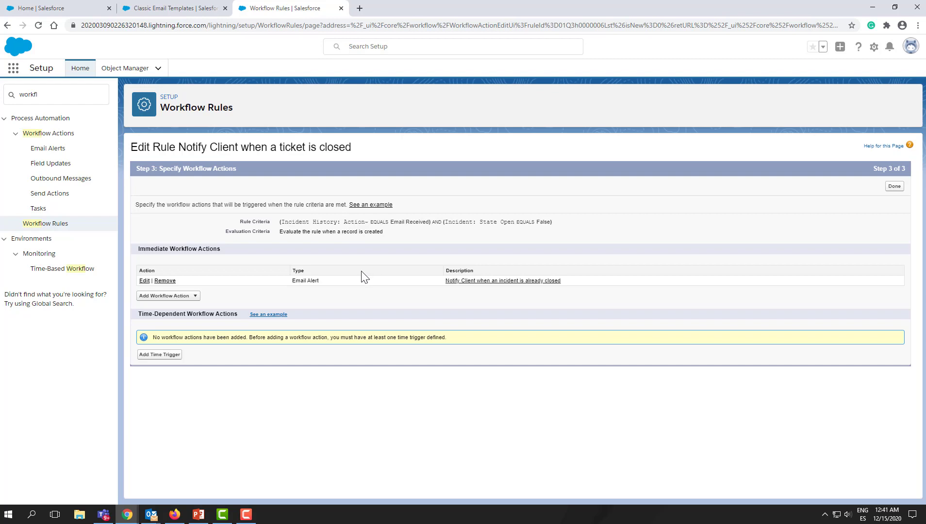
# - Finish the workflow rule's actions and activate the rule
pyautogui.click(894, 187)
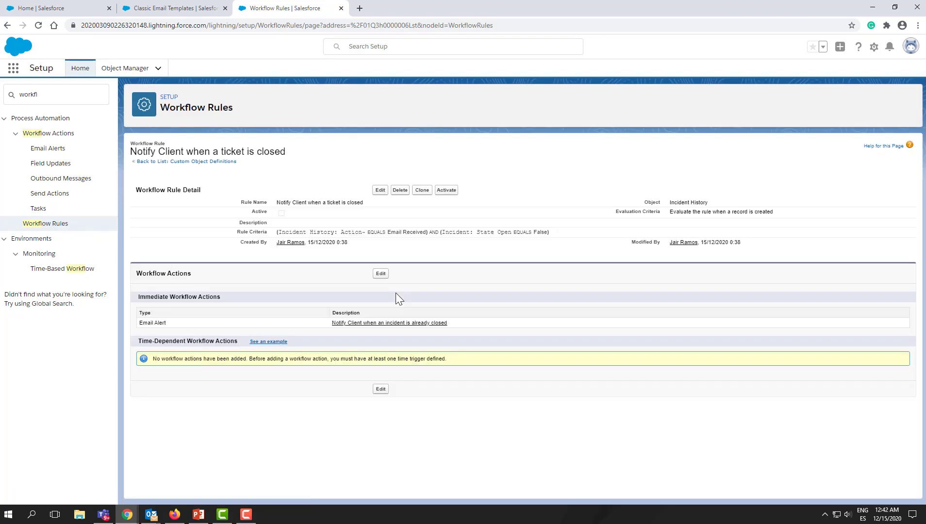
pyautogui.click(447, 191)
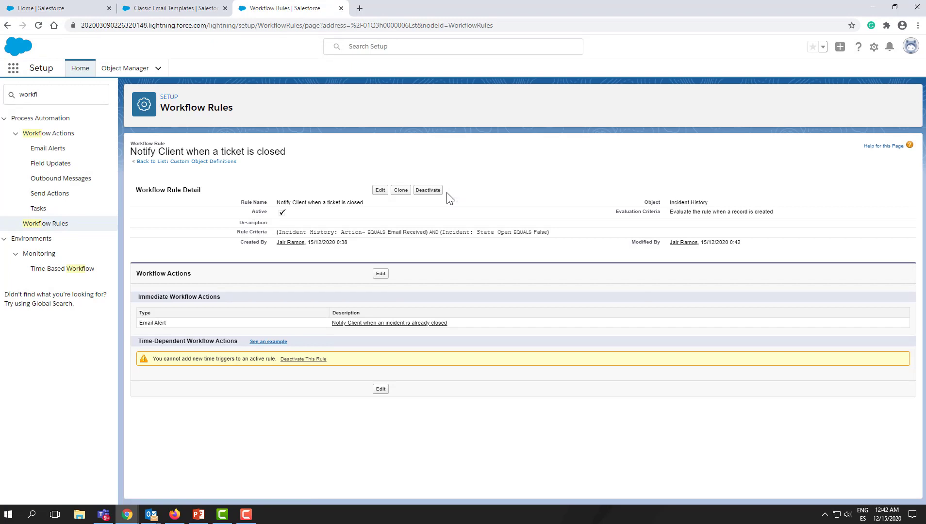
# - Open incident 00000070 from the Remedyforce Console
pyautogui.click(168, 8)
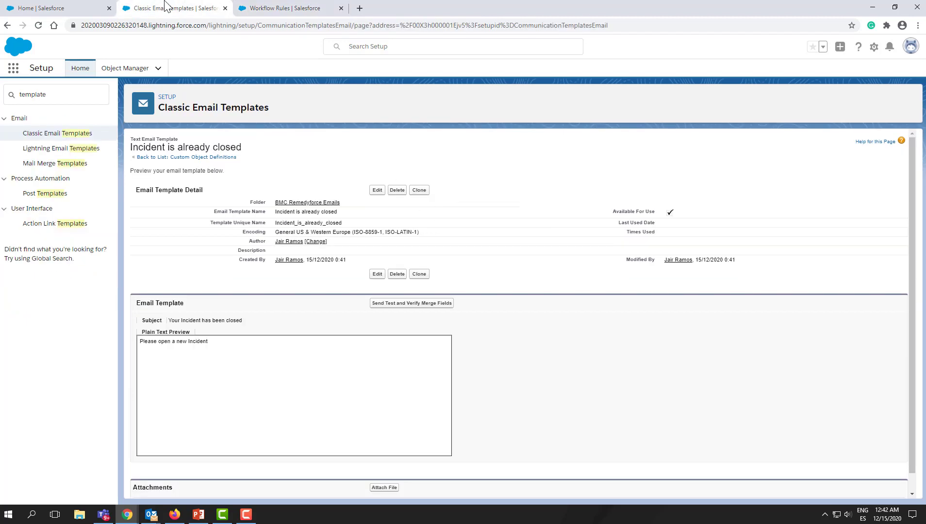
pyautogui.click(58, 9)
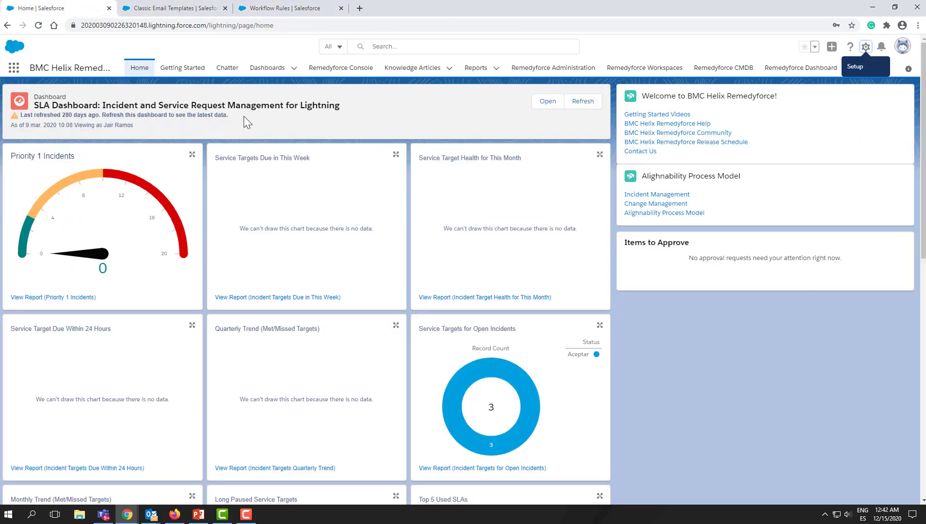
pyautogui.click(341, 70)
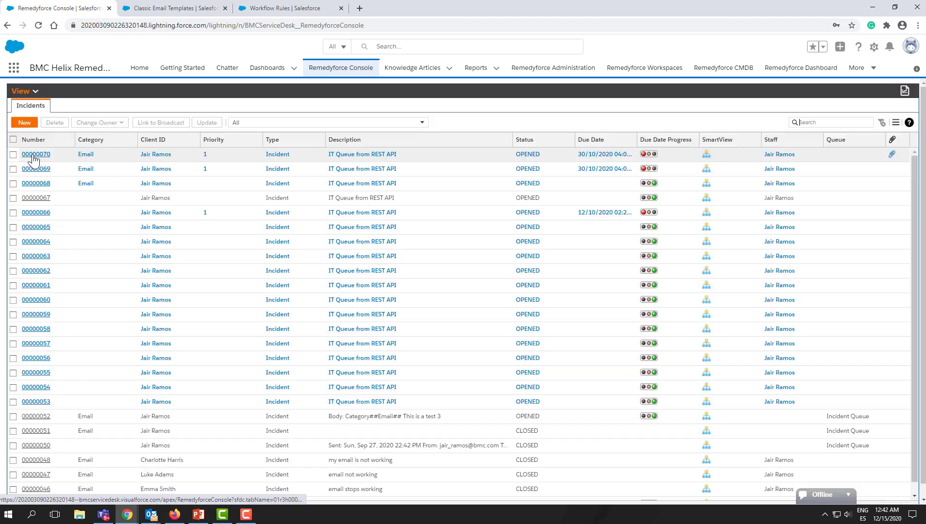
pyautogui.click(32, 155)
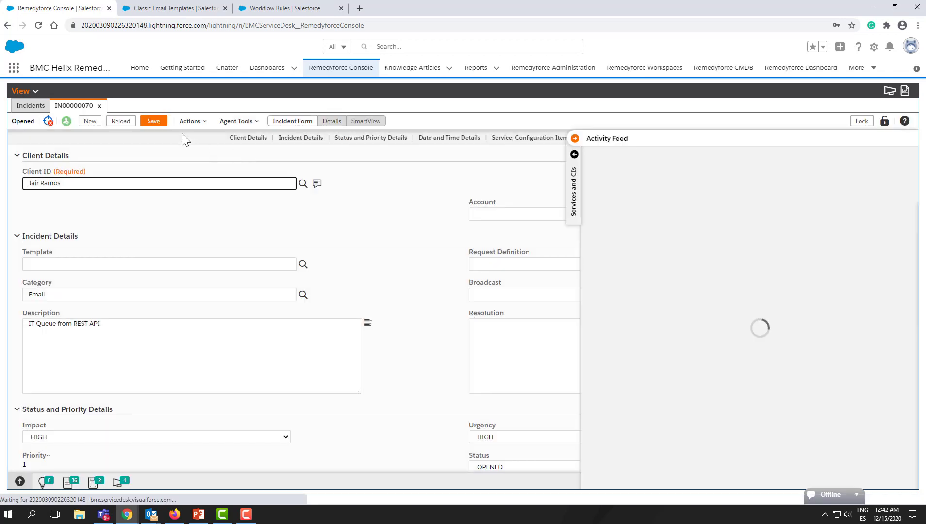
# - Send an email from the incident with the message 'This request has been completed.' above the existing text
pyautogui.click(199, 127)
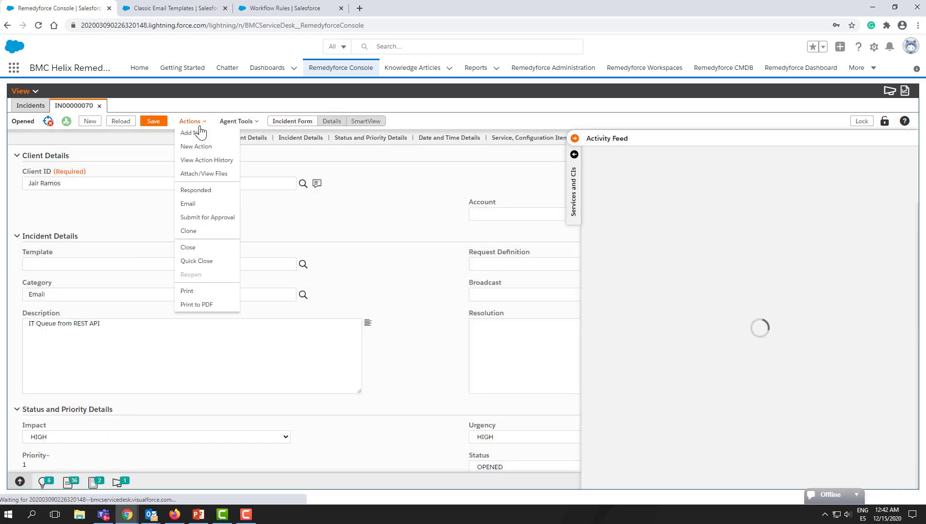
pyautogui.click(205, 208)
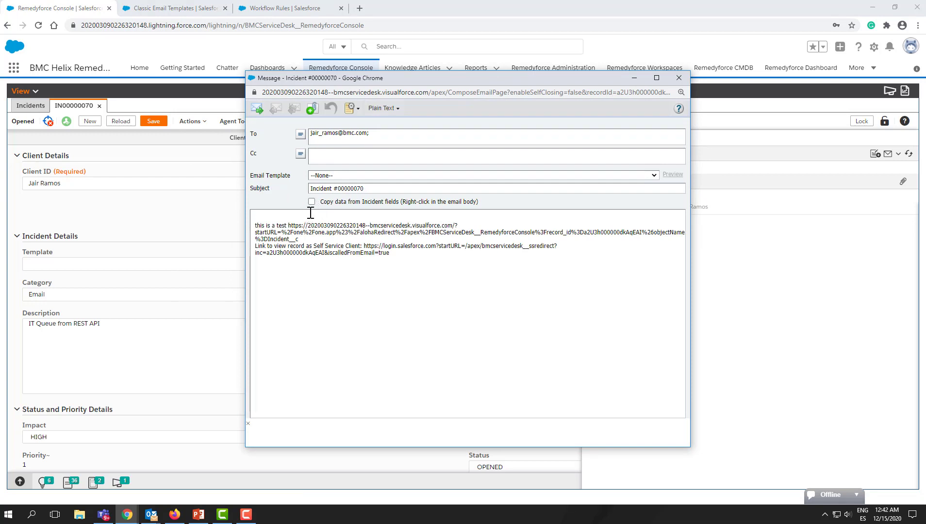
pyautogui.click(311, 213)
pyautogui.write('This request has be')
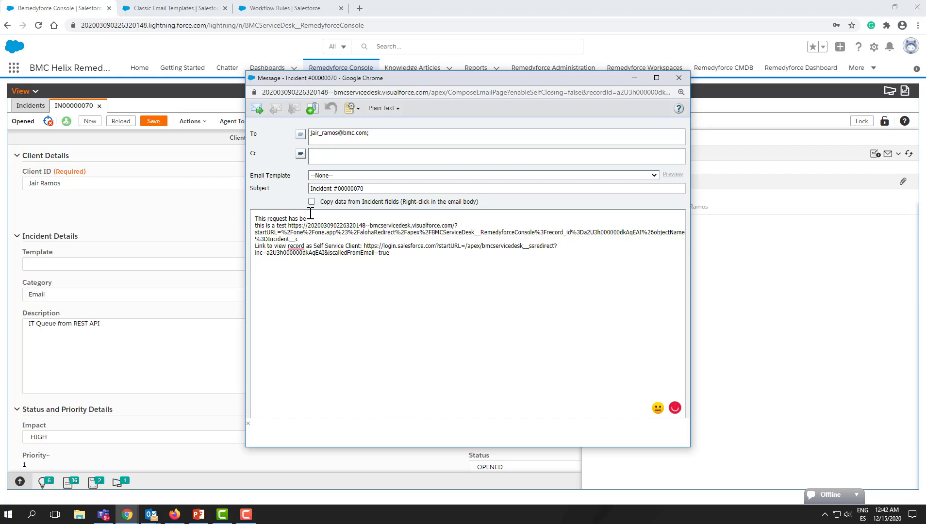
pyautogui.write('en completed.')
pyautogui.press('Return')
pyautogui.press('Return')
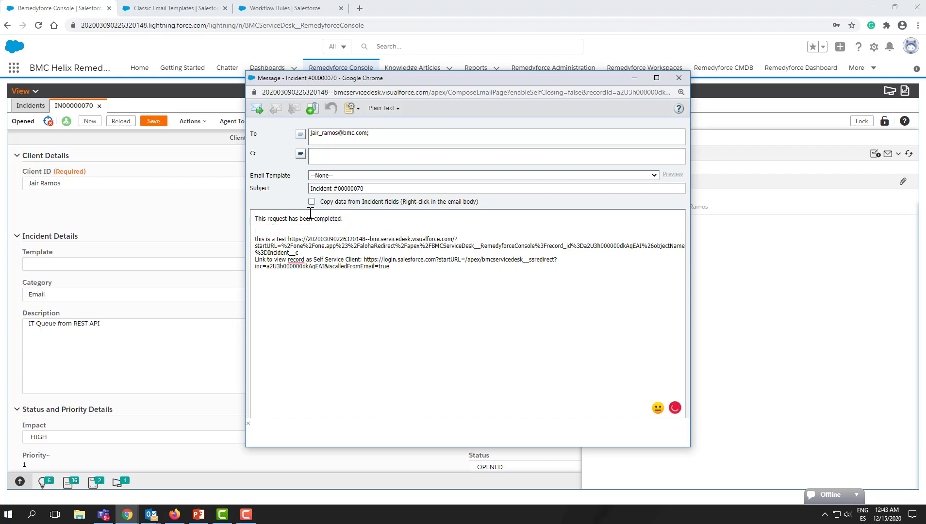
pyautogui.click(256, 111)
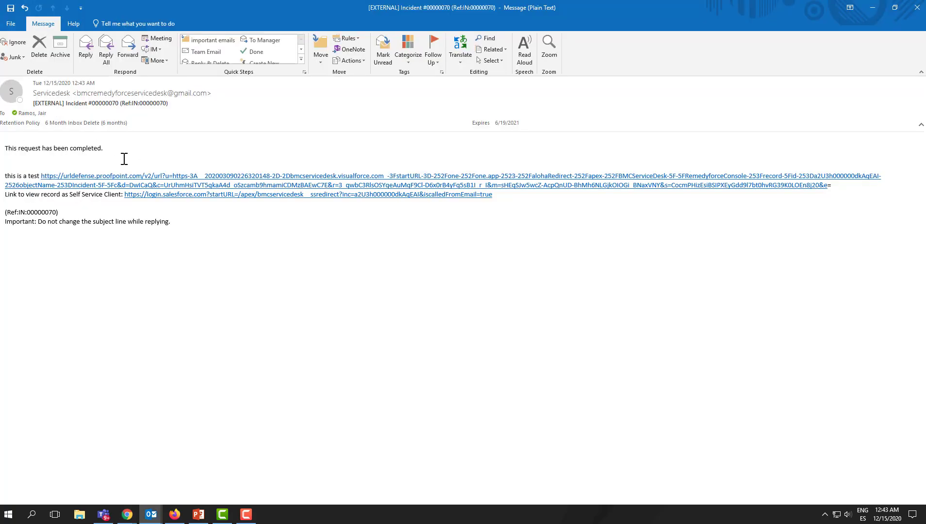
# - Switch to Outlook and check the received incident email
pyautogui.moveTo(124, 159); pyautogui.dragTo(5, 148)
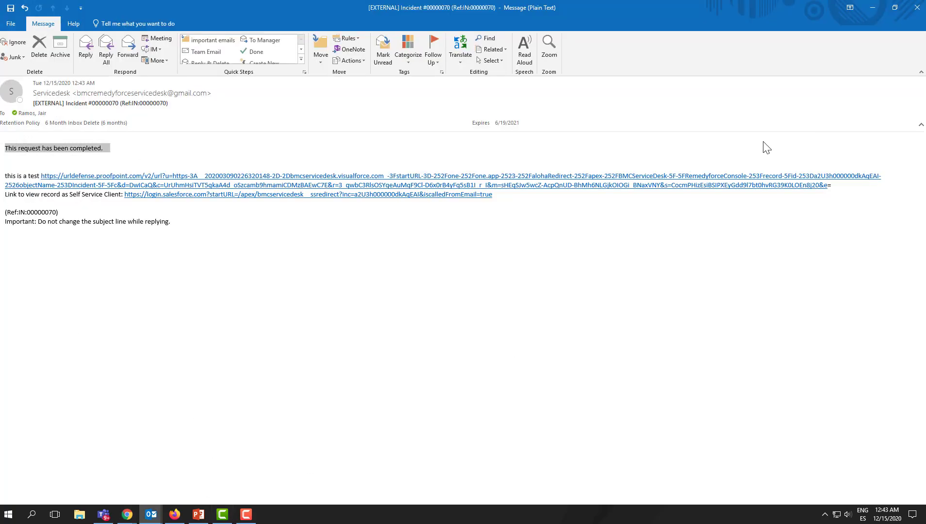
pyautogui.click(148, 511)
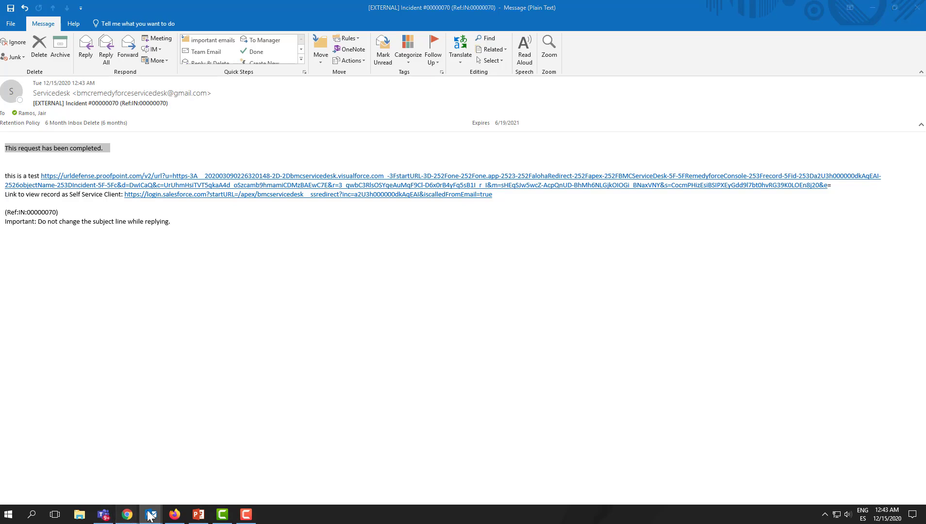
# - Review the incident's status and date details in the Remedyforce Console
pyautogui.moveTo(127, 514)
pyautogui.click(268, 477)
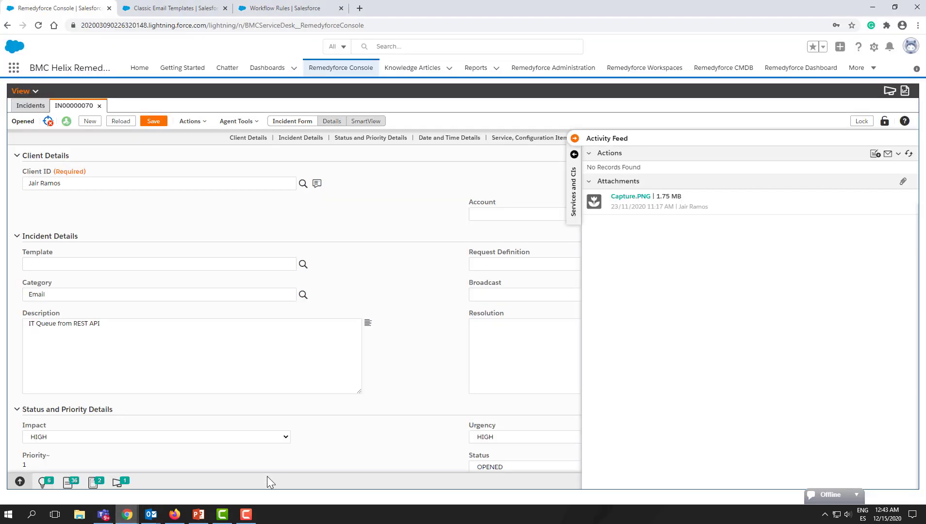
pyautogui.click(573, 145)
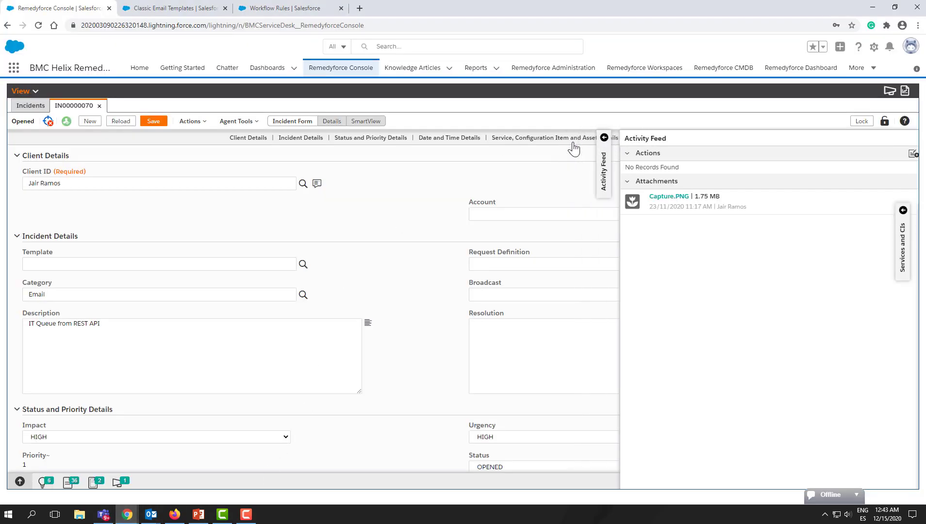
pyautogui.scroll(-5, 527, 451)
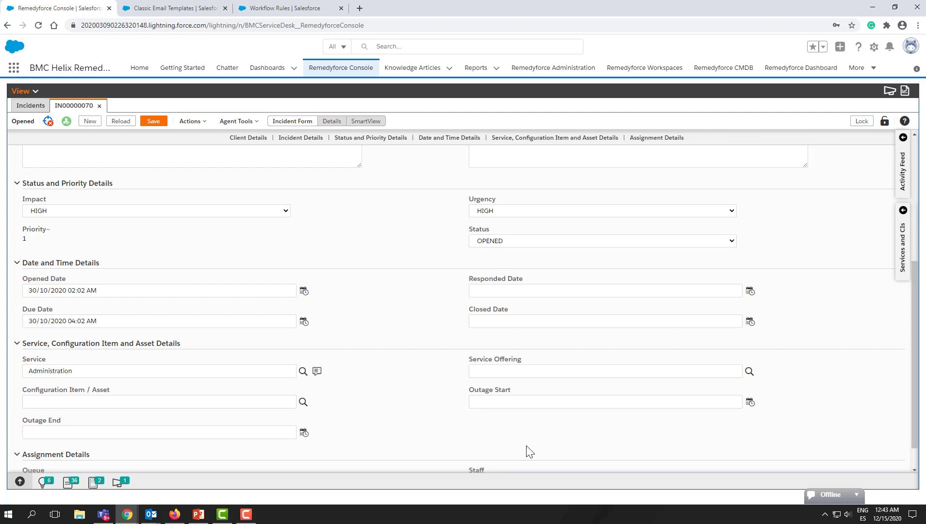
# - Set the incident's status to CLOSED and save the incident
pyautogui.click(524, 241)
pyautogui.click(507, 355)
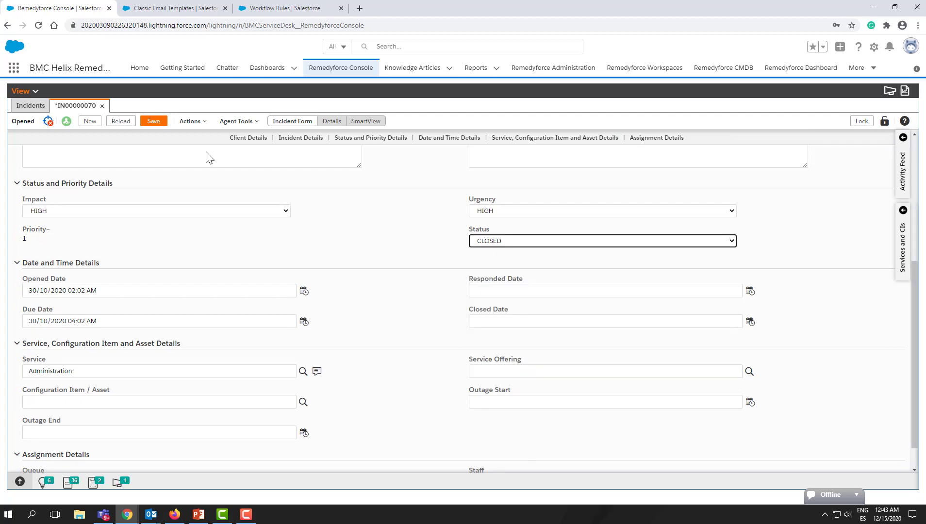
pyautogui.click(154, 122)
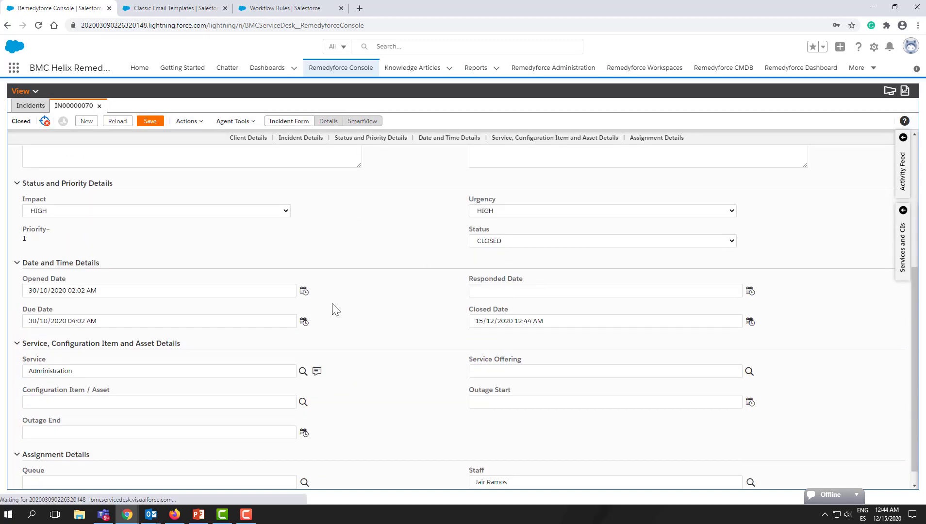
# - Open the Acme Support email service from Setup and copy its email address
pyautogui.click(175, 9)
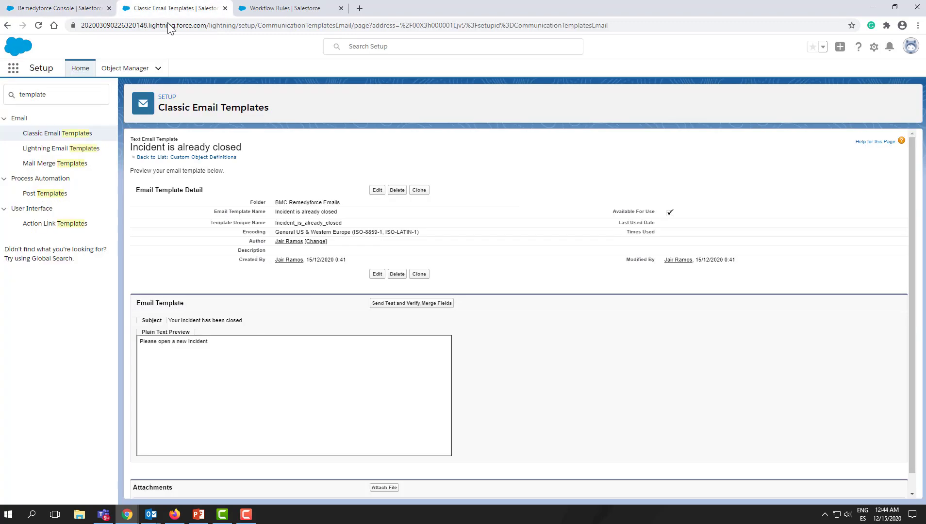
pyautogui.doubleClick(37, 94)
pyautogui.press('BackSpace')
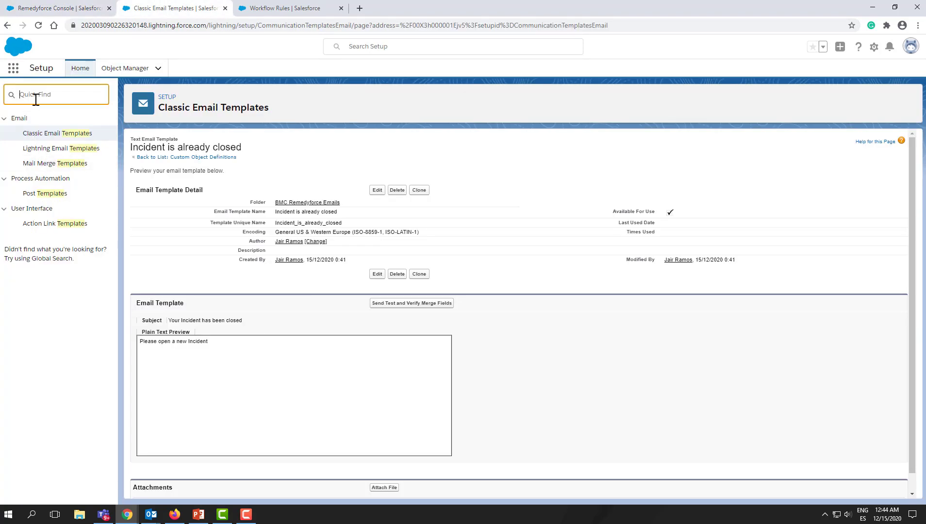
pyautogui.write('email servi')
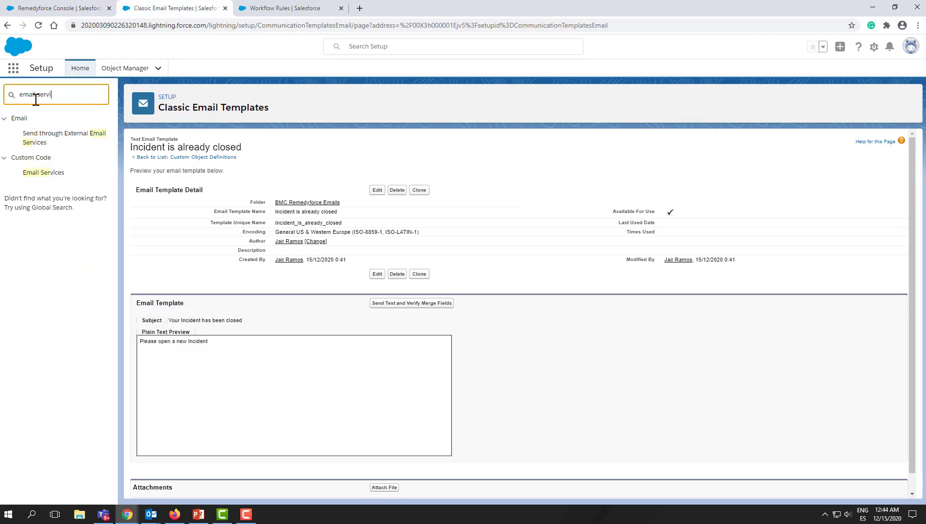
pyautogui.click(39, 174)
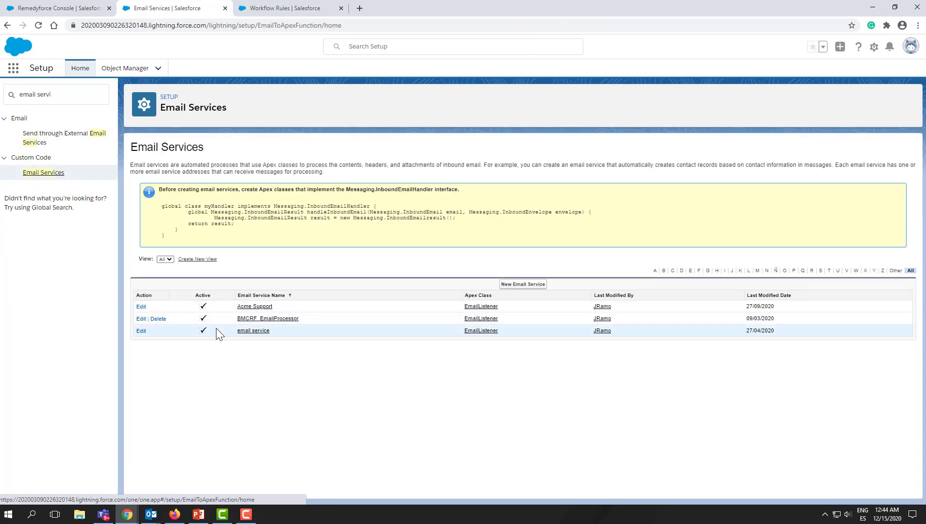
pyautogui.click(266, 309)
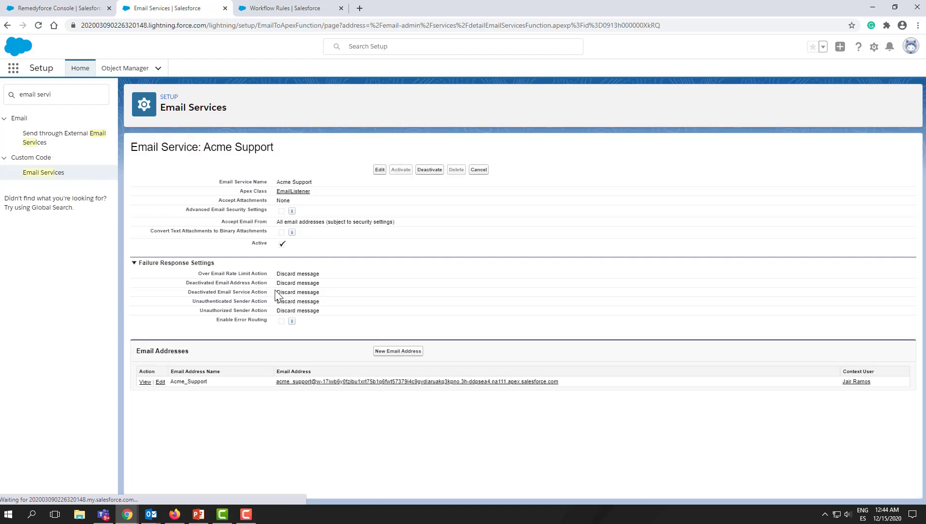
pyautogui.moveTo(578, 383); pyautogui.dragTo(277, 388)
pyautogui.hotkey('ctrl', 'c')
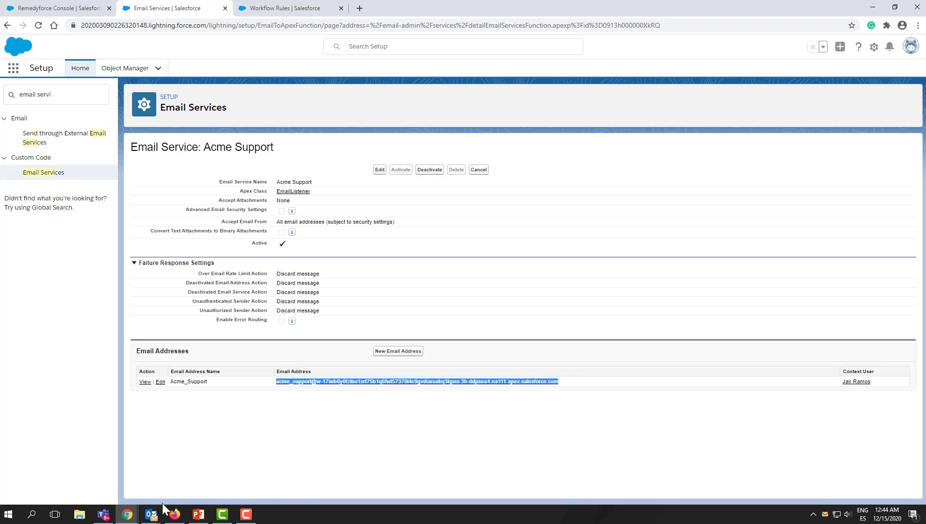
# - Switch to Outlook and start a reply to the incident email
pyautogui.click(151, 515)
pyautogui.click(640, 468)
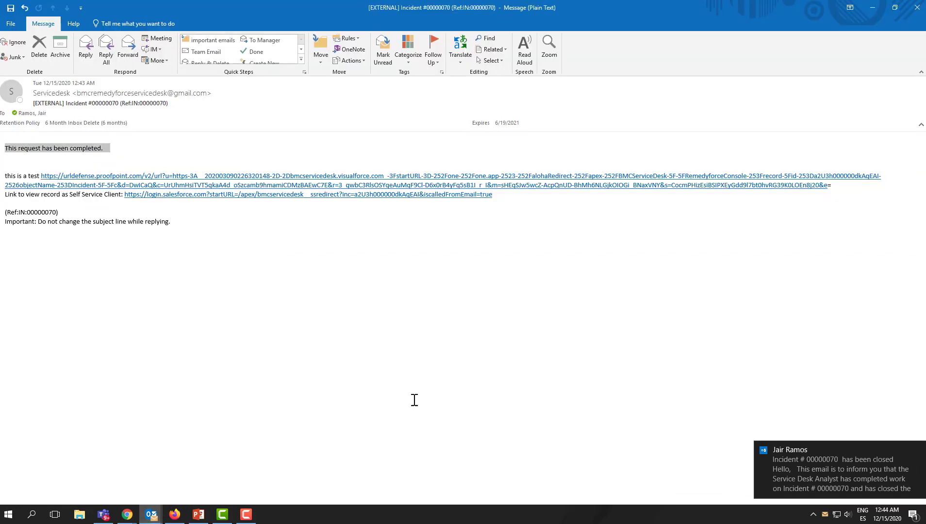
pyautogui.click(920, 451)
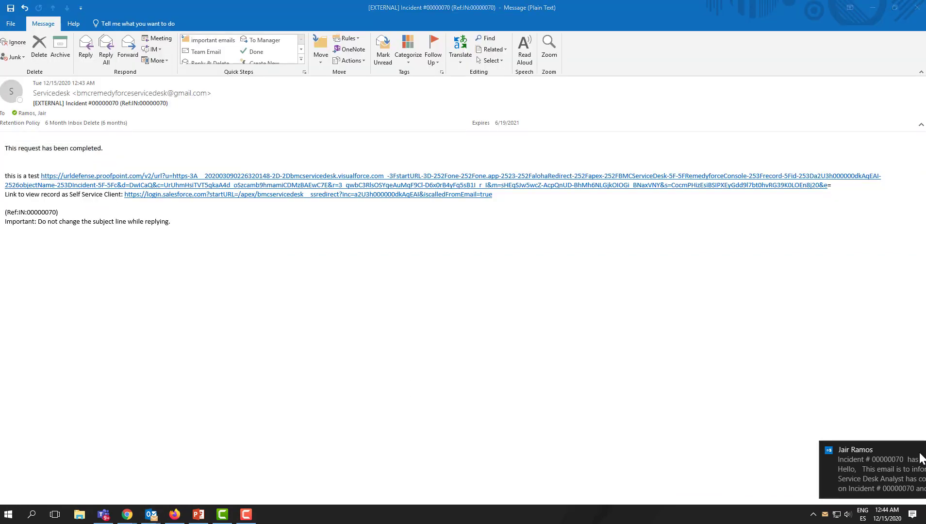
pyautogui.tripleClick(73, 150)
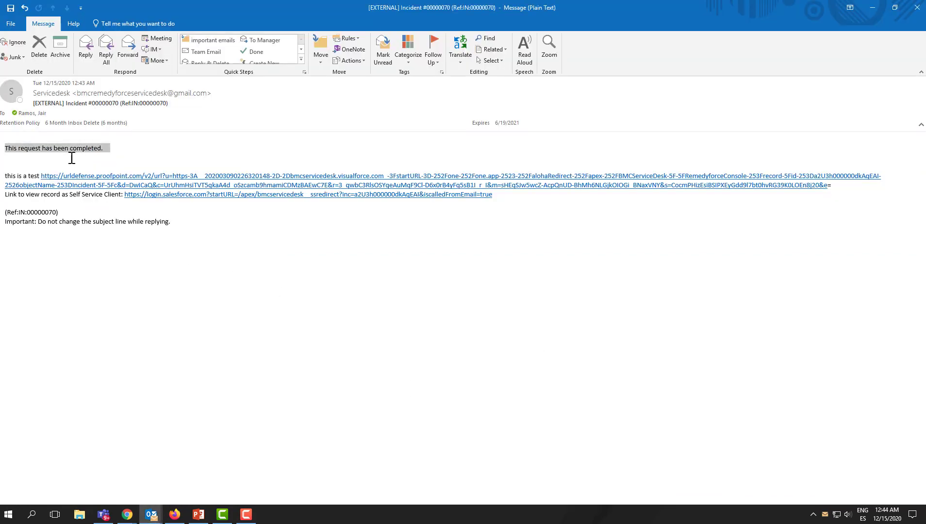
pyautogui.click(106, 54)
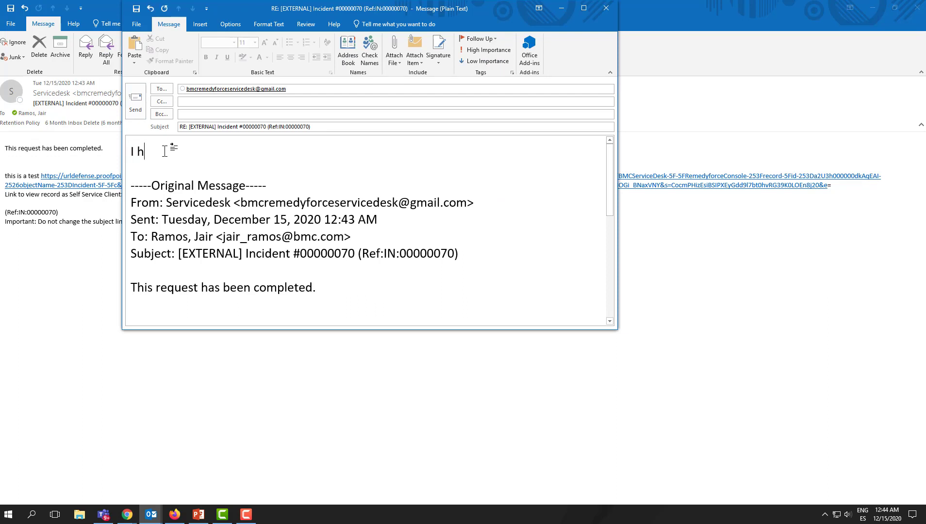
# - Write 'I have another question.', address the reply to the copied Acme Support service address, and send it
pyautogui.write('ave another question')
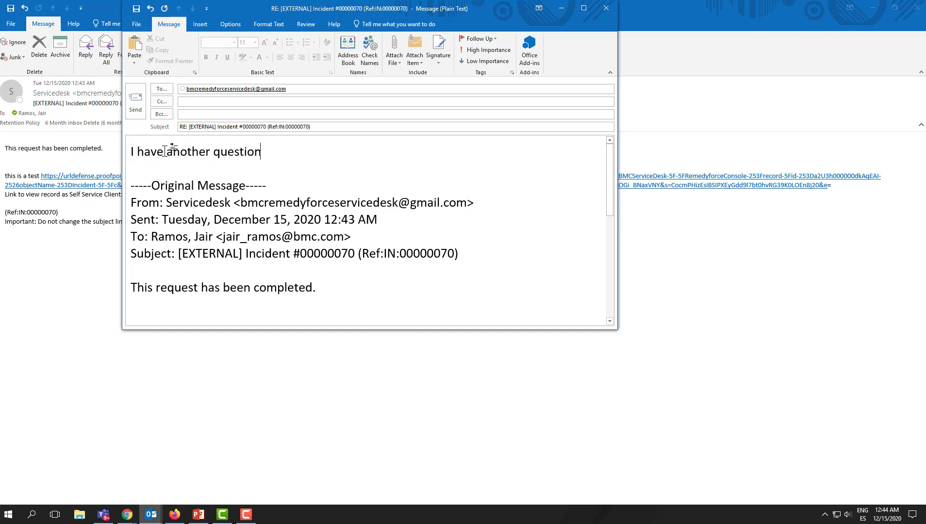
pyautogui.write('.')
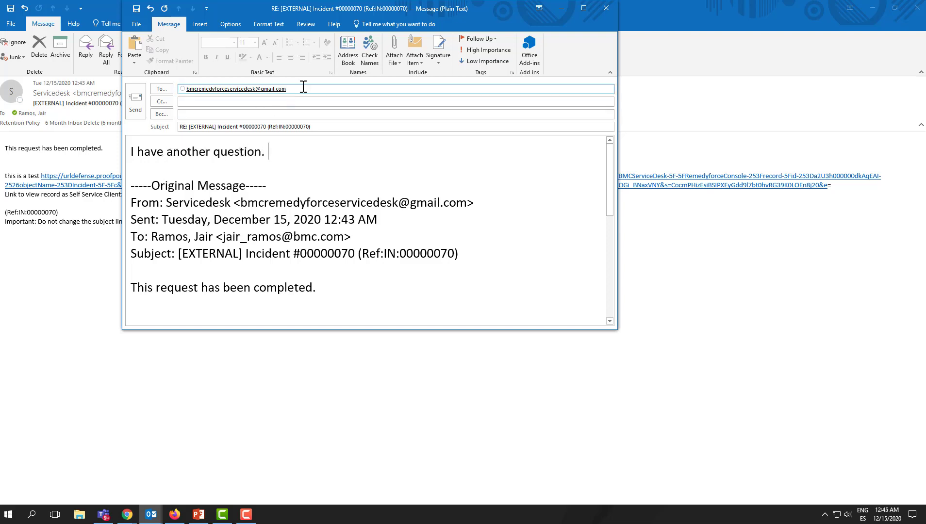
pyautogui.moveTo(302, 88); pyautogui.dragTo(200, 77)
pyautogui.hotkey('ctrl', 'v')
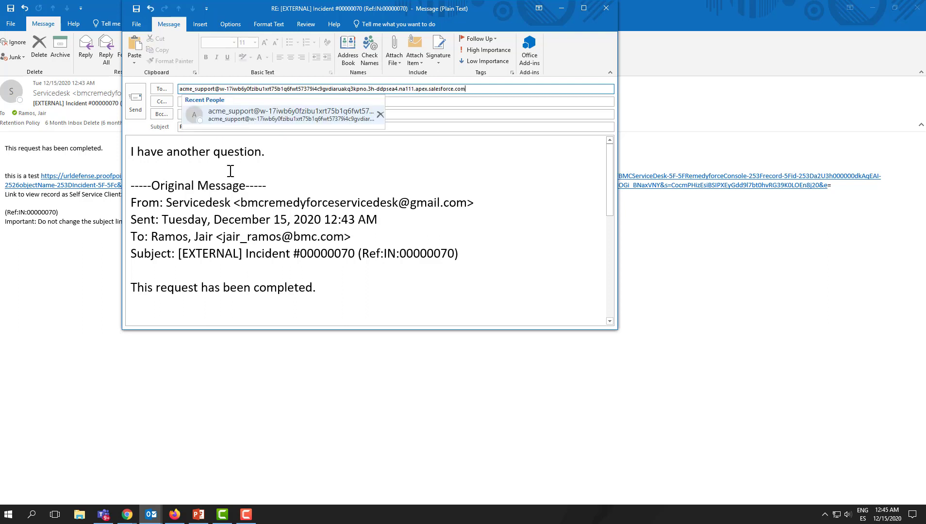
pyautogui.click(132, 112)
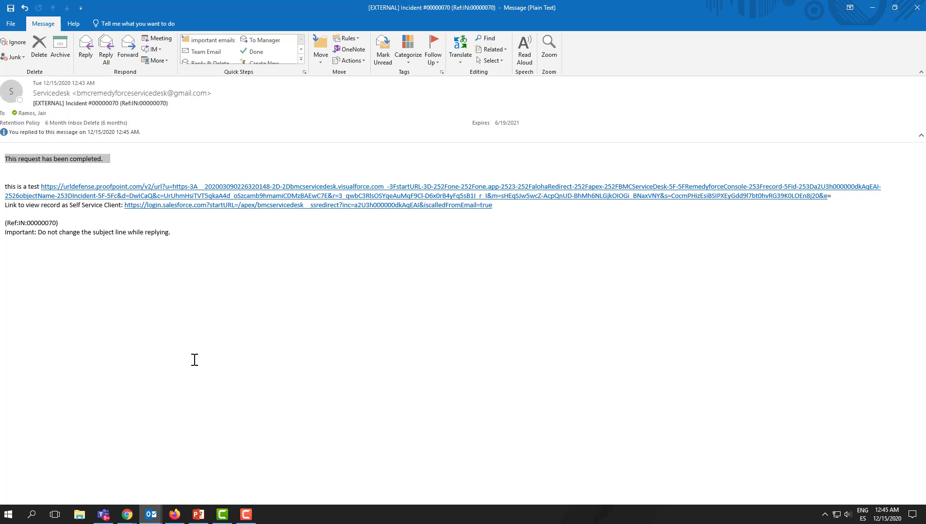
# - Review the incident's action history and read the incident-closed email received in Outlook
pyautogui.click(127, 515)
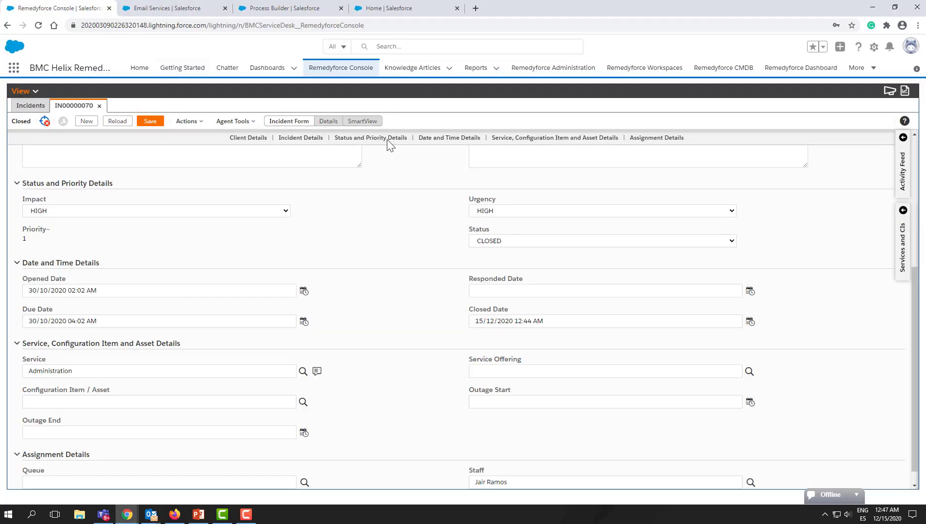
pyautogui.click(327, 121)
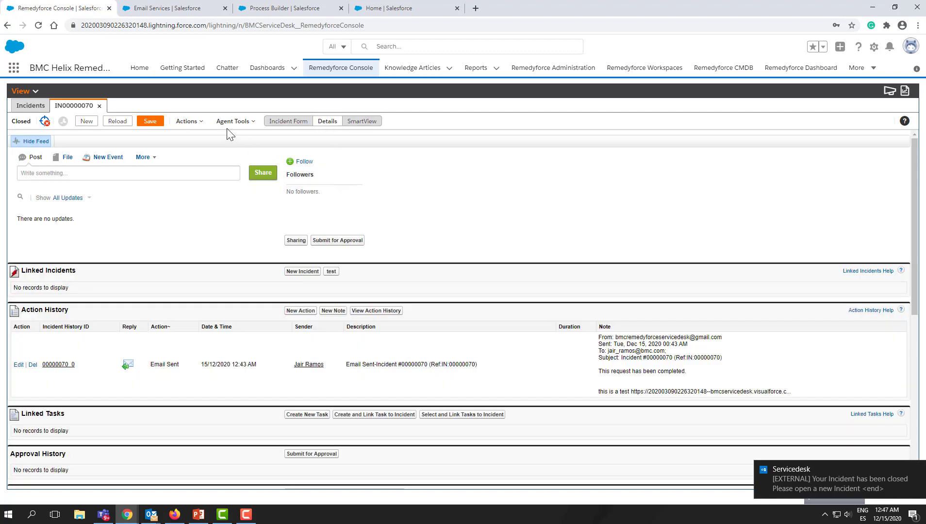
pyautogui.click(782, 479)
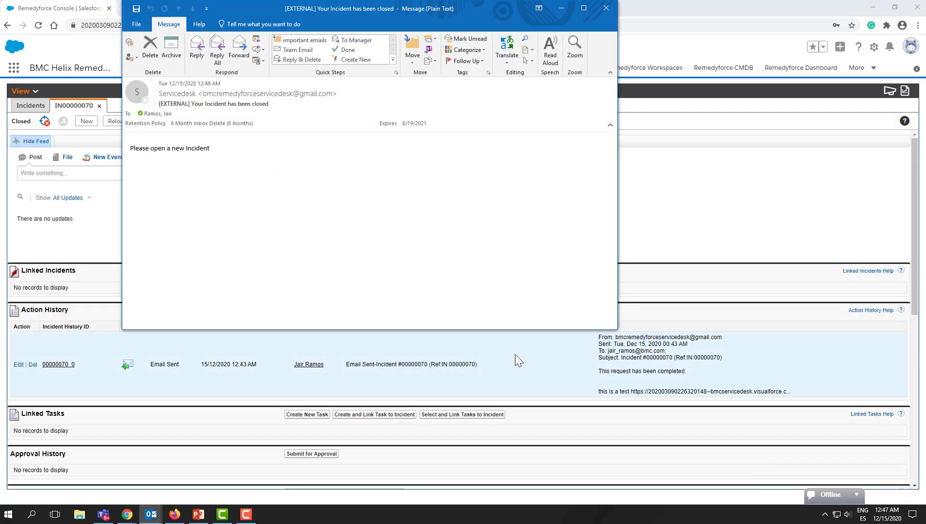
pyautogui.tripleClick(231, 154)
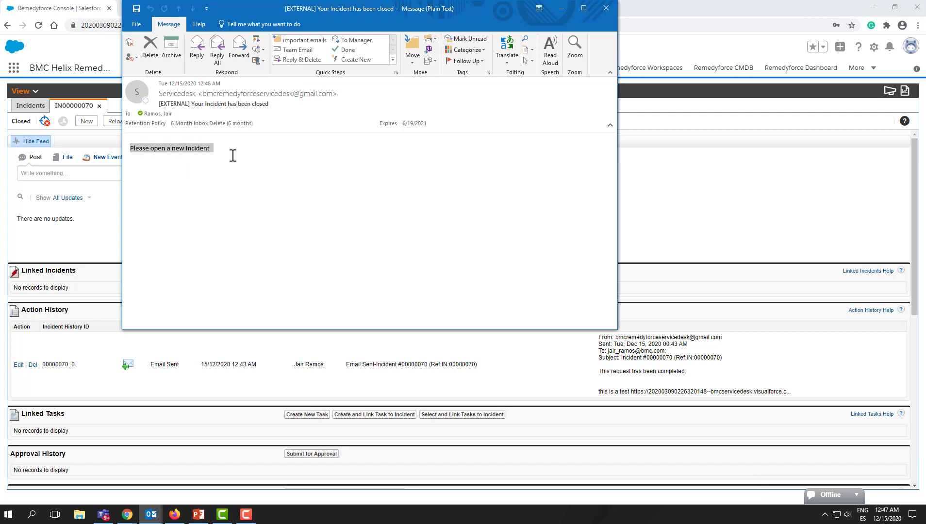
pyautogui.moveTo(225, 105); pyautogui.dragTo(281, 105)
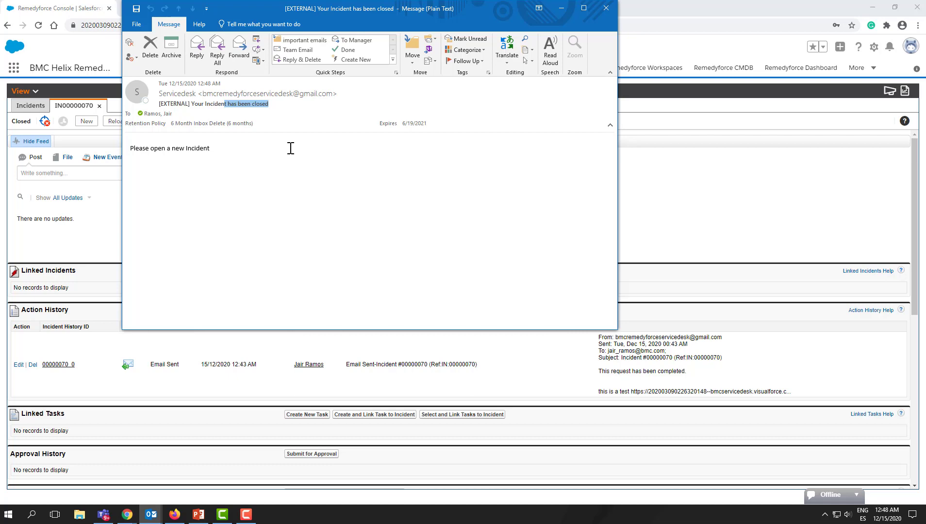
pyautogui.click(562, 9)
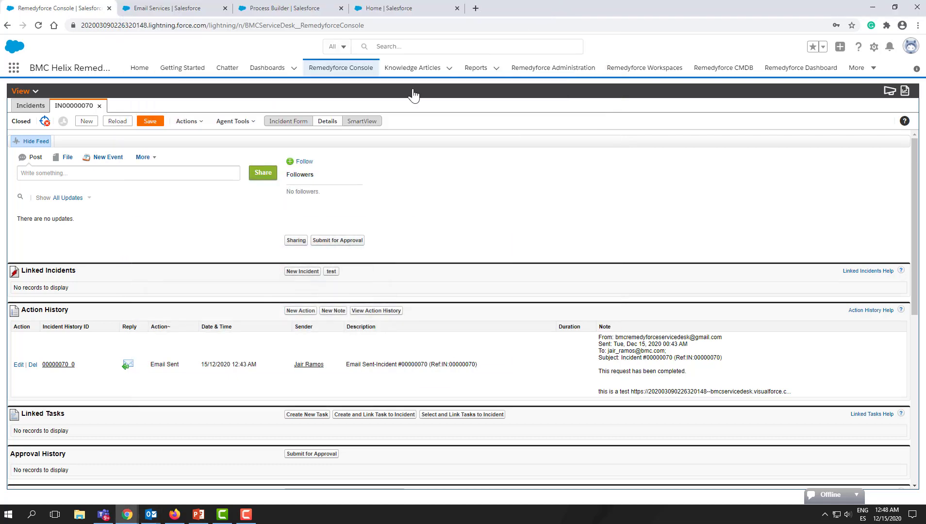
# - Reload the incident and examine the received reply in its action history and incident form
pyautogui.click(116, 122)
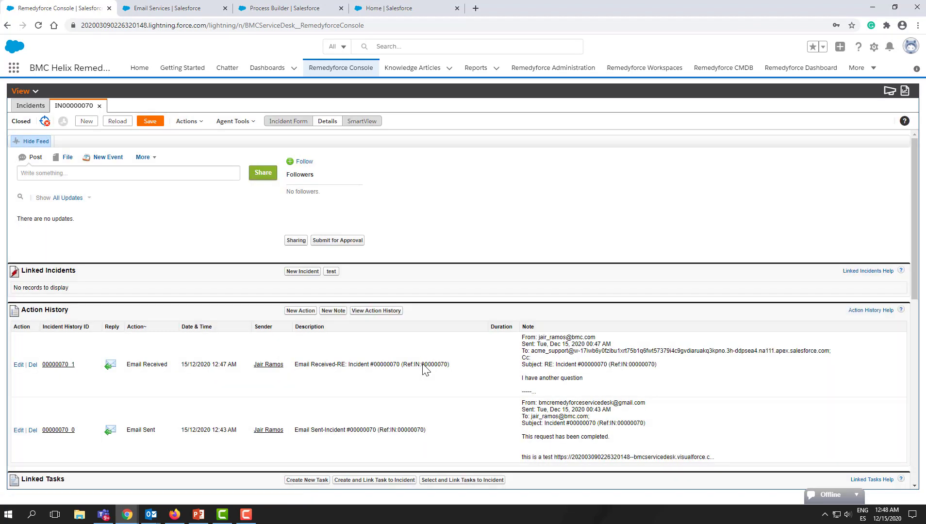
pyautogui.moveTo(598, 381); pyautogui.dragTo(518, 376)
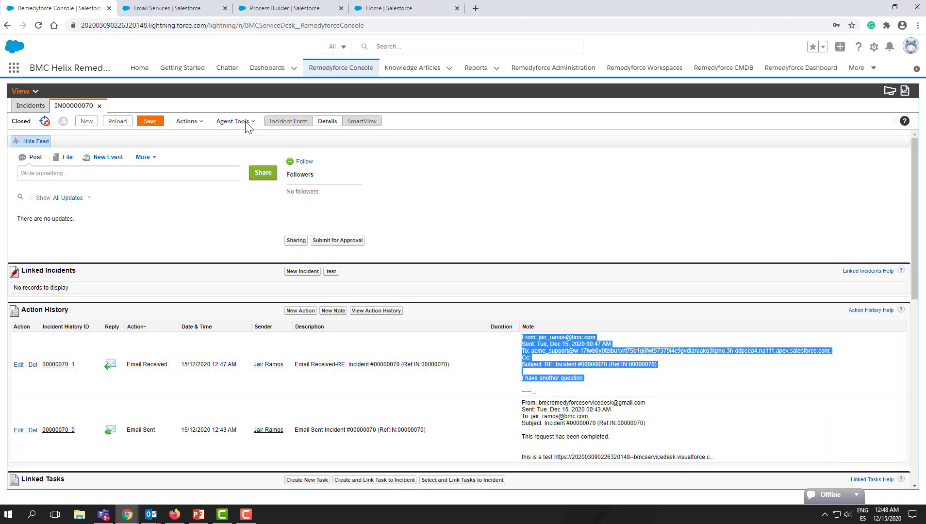
pyautogui.click(288, 121)
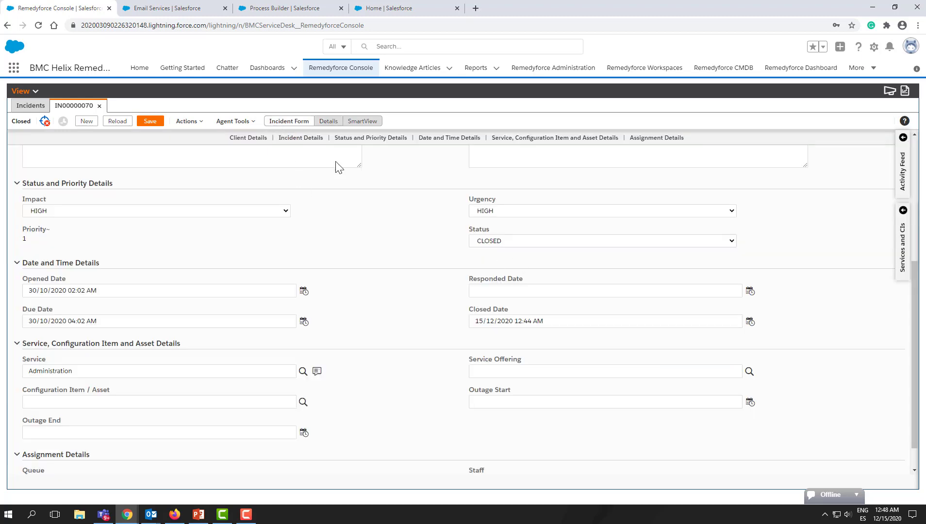
pyautogui.click(120, 122)
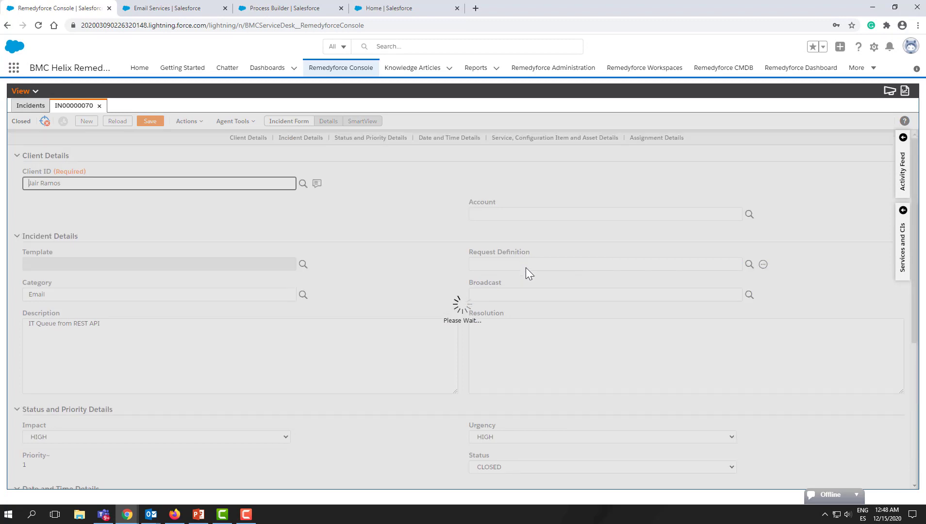
pyautogui.scroll(-3, 526, 268)
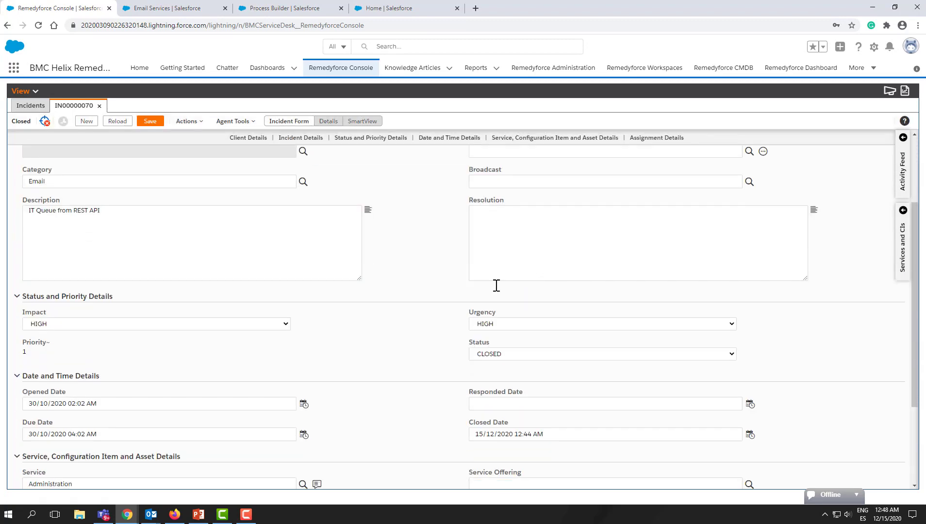
pyautogui.click(328, 121)
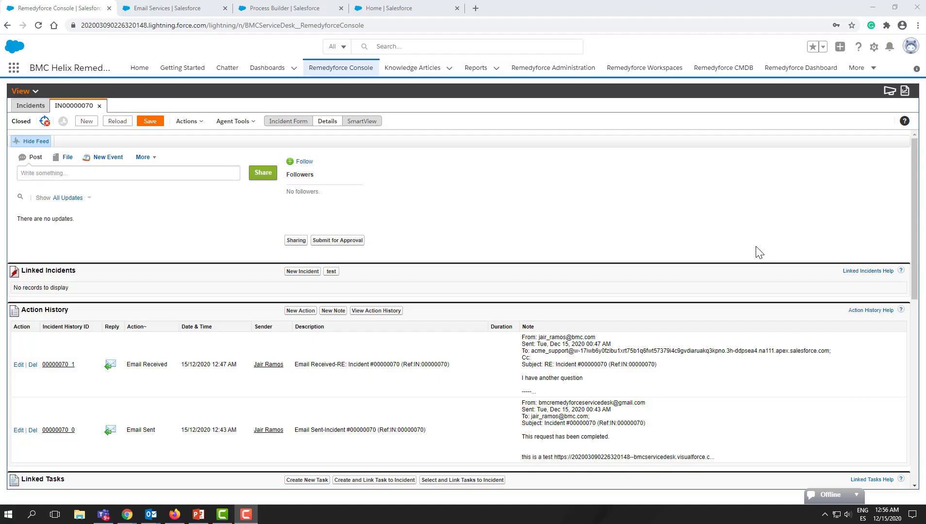
# - Open Workflow Rules from Setup via a quick search for 'workfl'
pyautogui.click(874, 48)
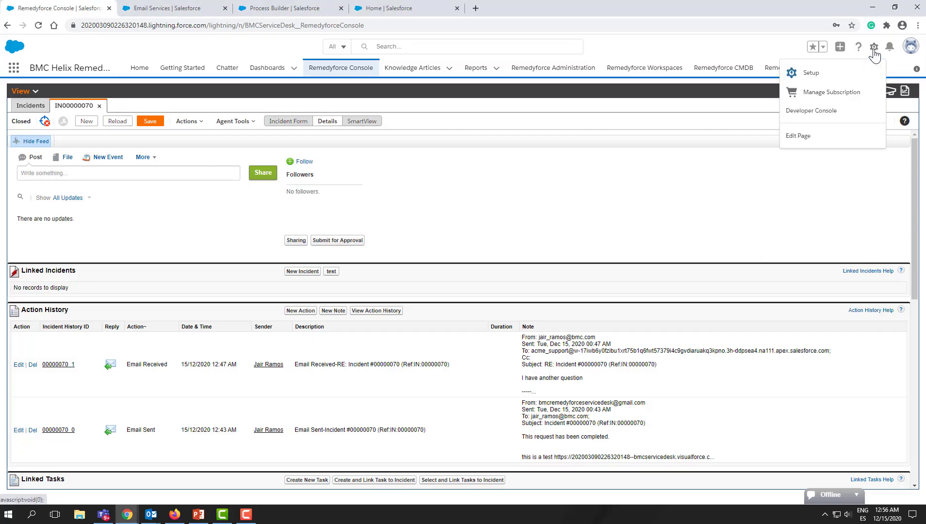
pyautogui.click(848, 74)
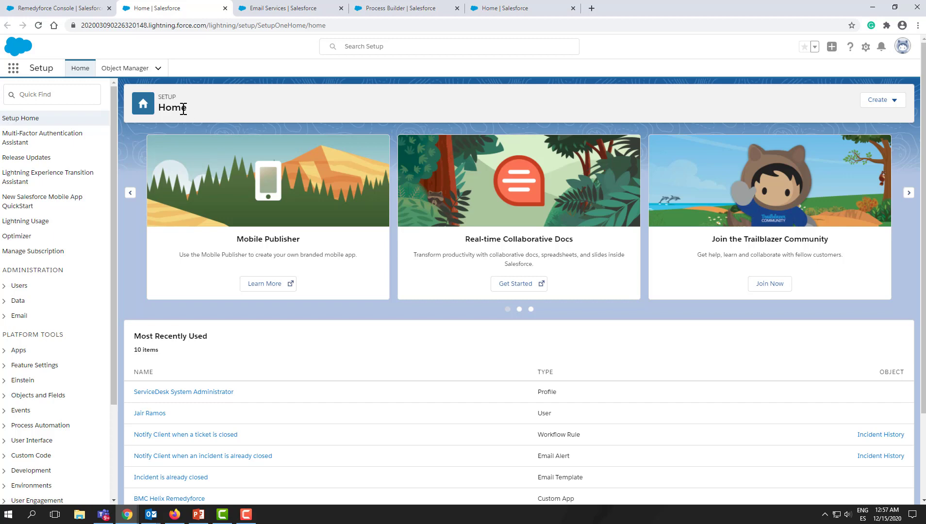
pyautogui.click(77, 97)
pyautogui.write('workfl')
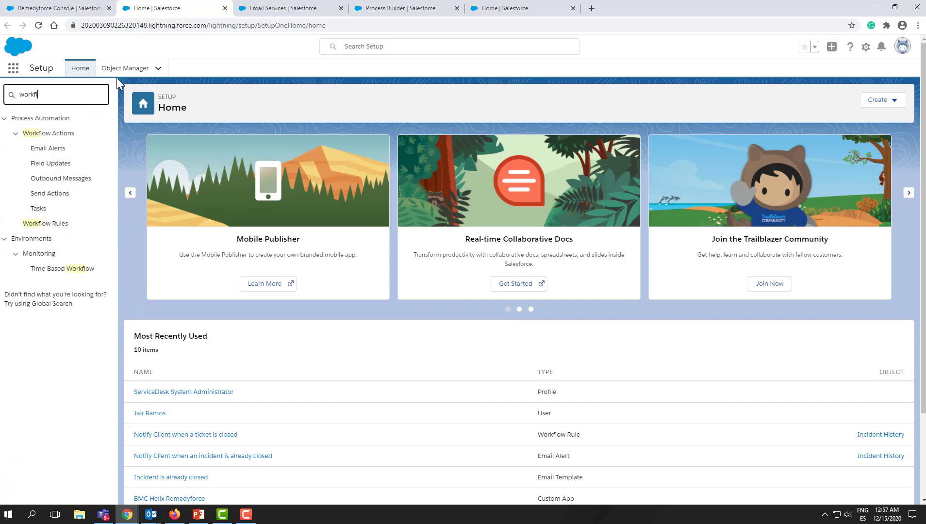
pyautogui.click(55, 226)
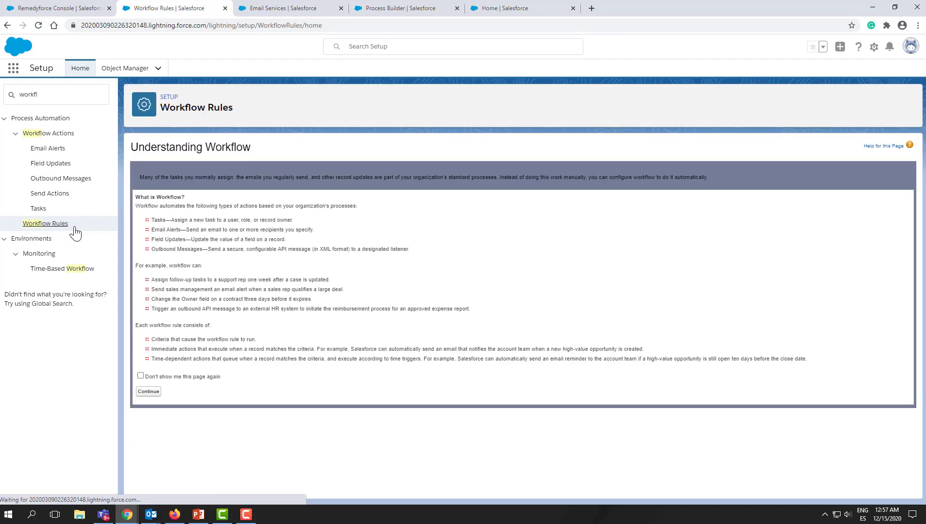
pyautogui.click(148, 391)
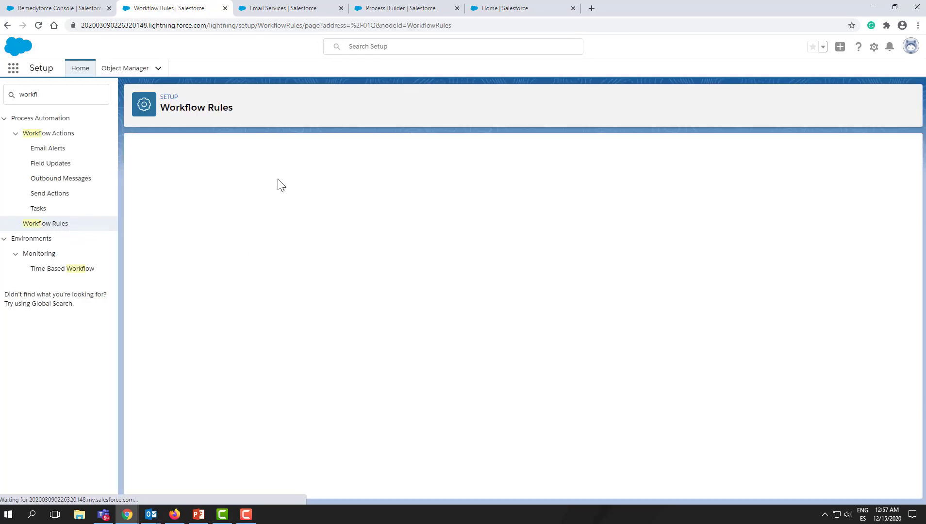
# - Start a new workflow rule and select Incident as its object
pyautogui.click(519, 218)
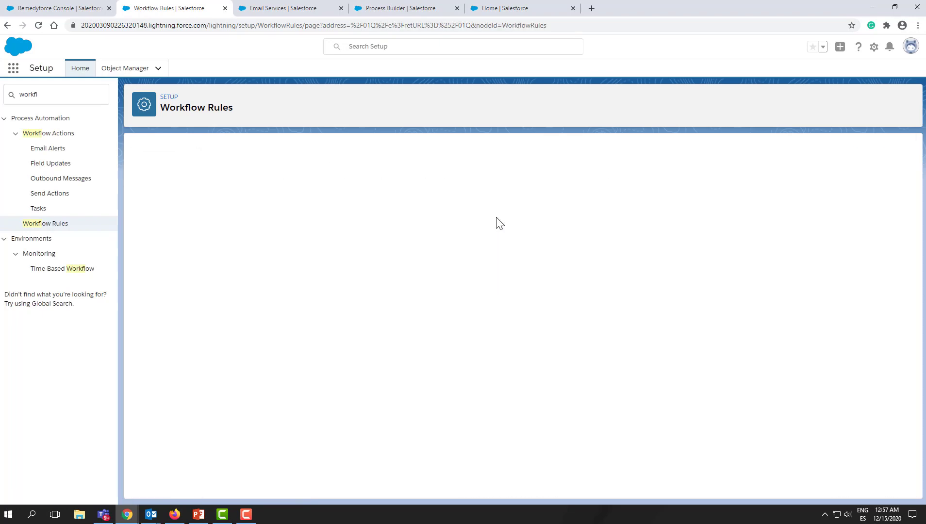
pyautogui.click(404, 233)
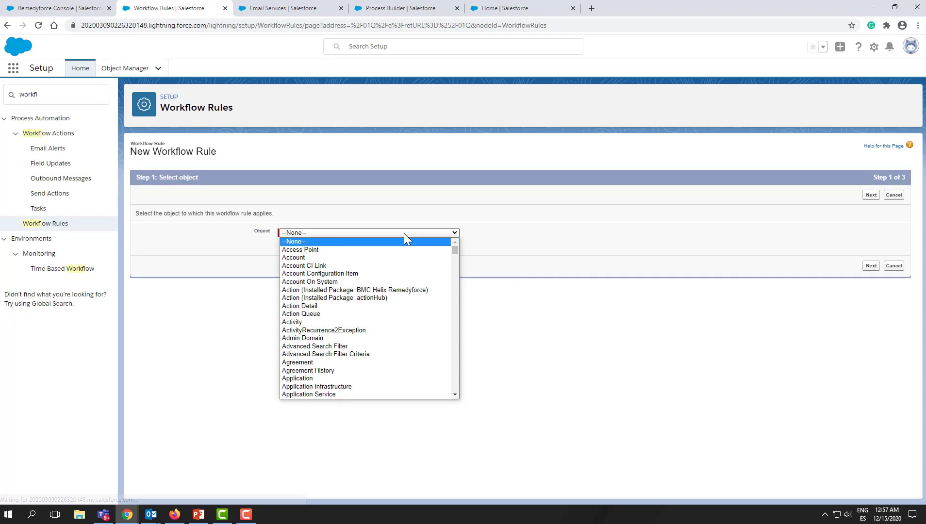
pyautogui.click(384, 306)
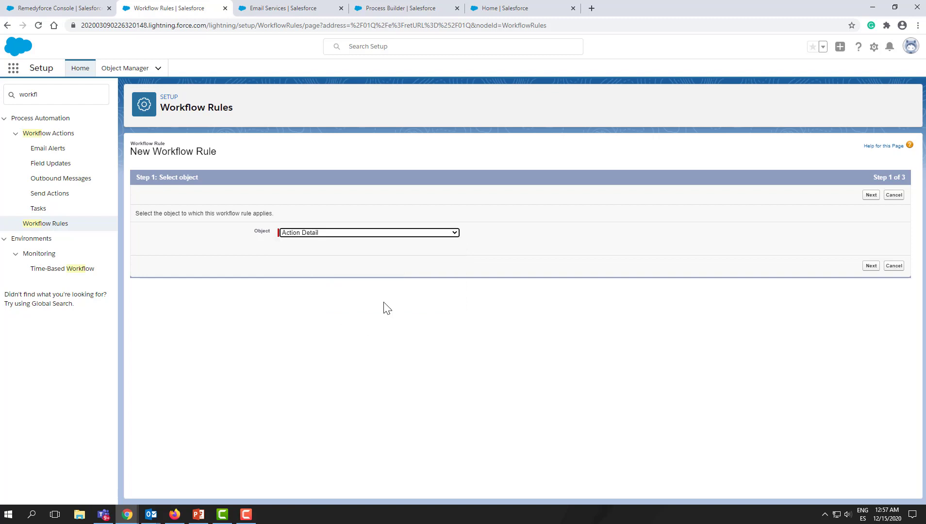
pyautogui.write('idea')
pyautogui.click(376, 233)
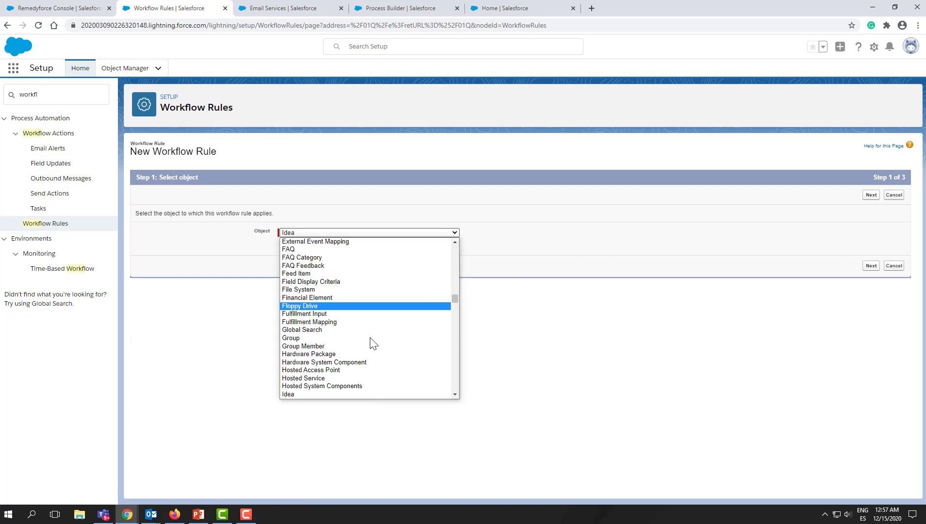
pyautogui.scroll(-3, 373, 344)
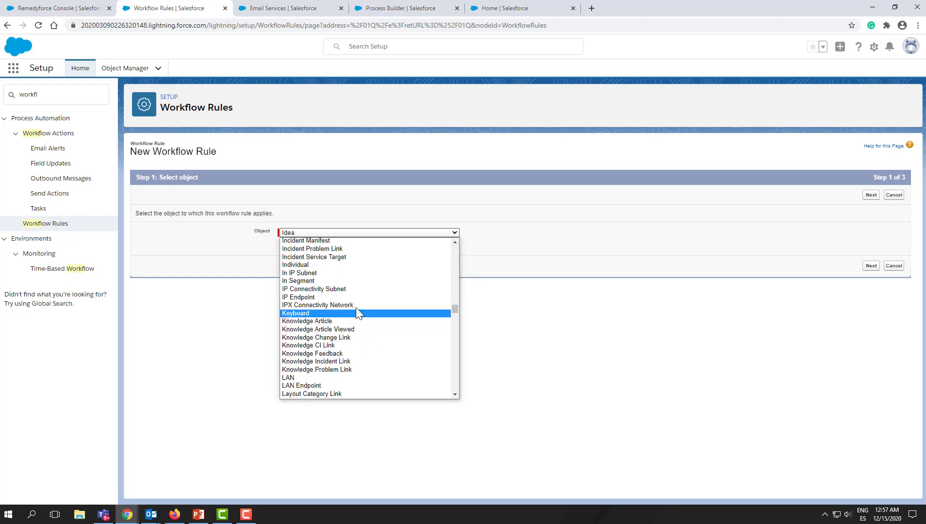
pyautogui.click(453, 243)
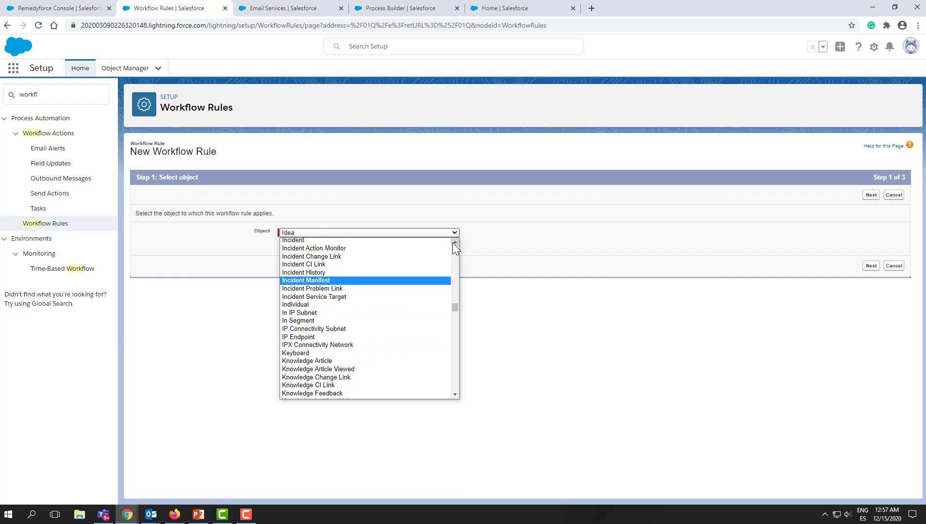
pyautogui.click(373, 243)
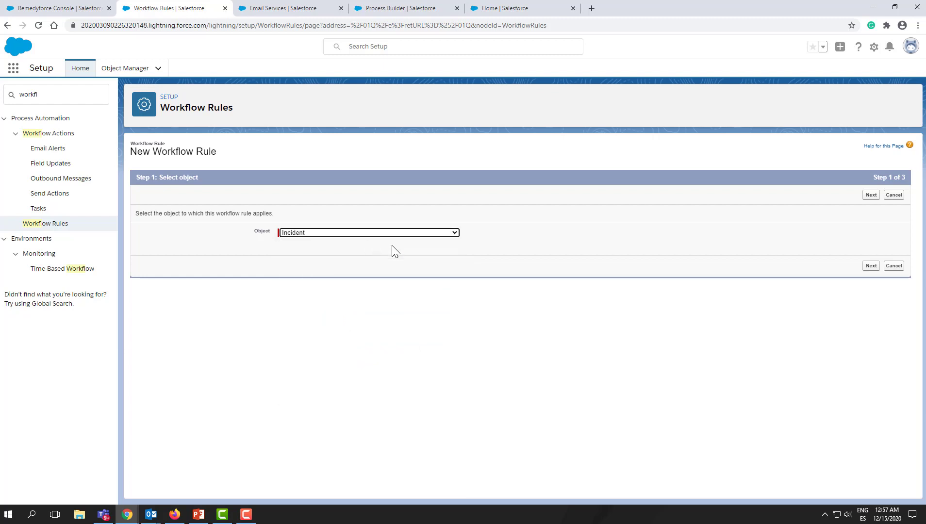
pyautogui.click(871, 266)
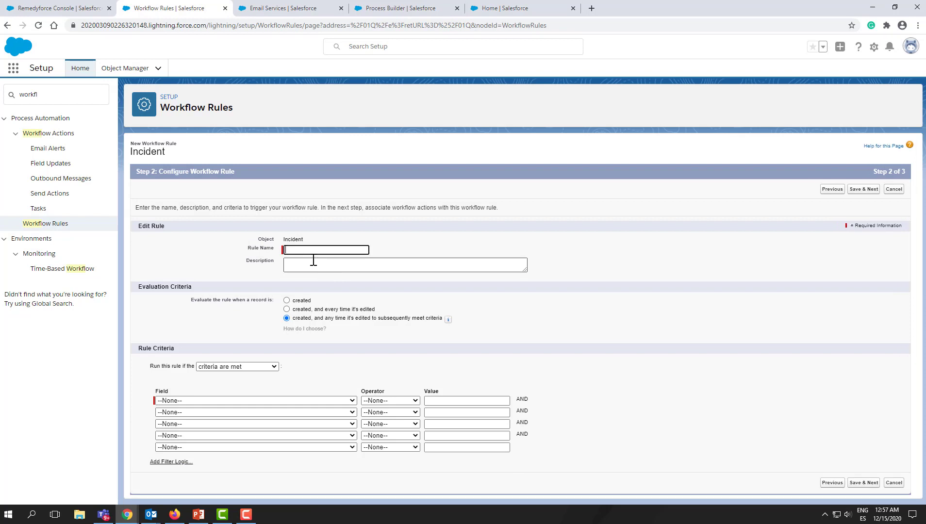
# - Name the workflow rule 'priority 1'
pyautogui.write('priority')
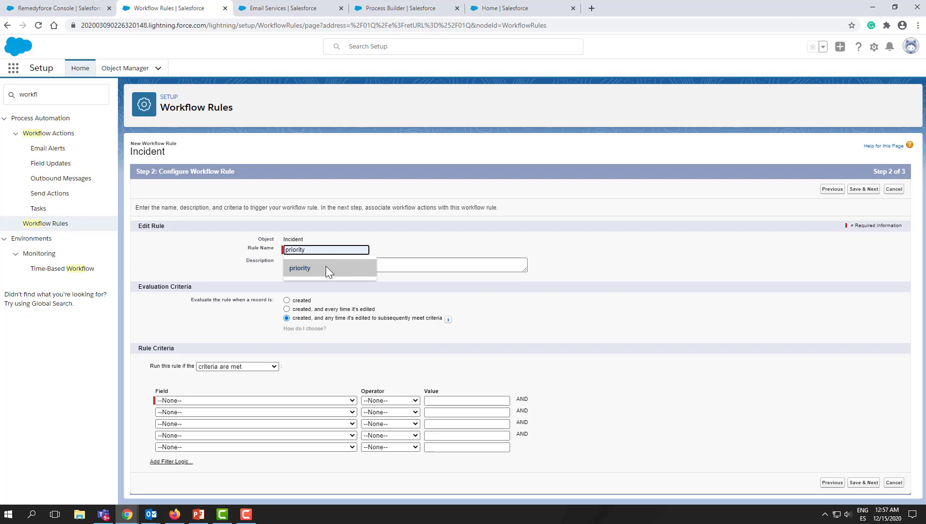
pyautogui.click(326, 268)
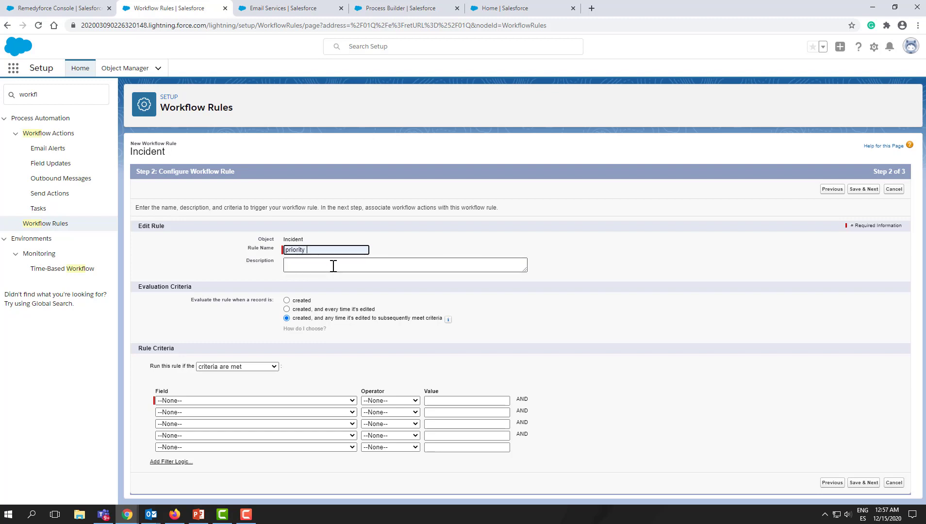
pyautogui.write('1')
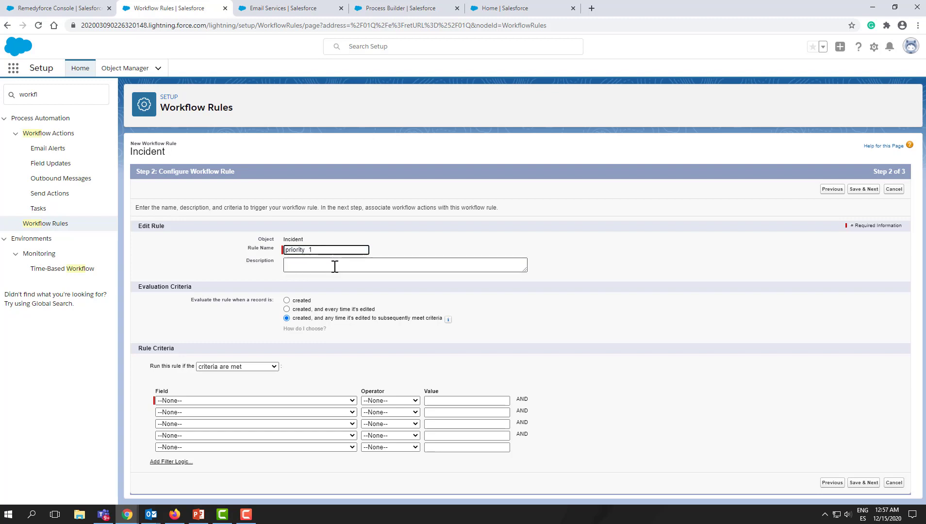
pyautogui.click(336, 266)
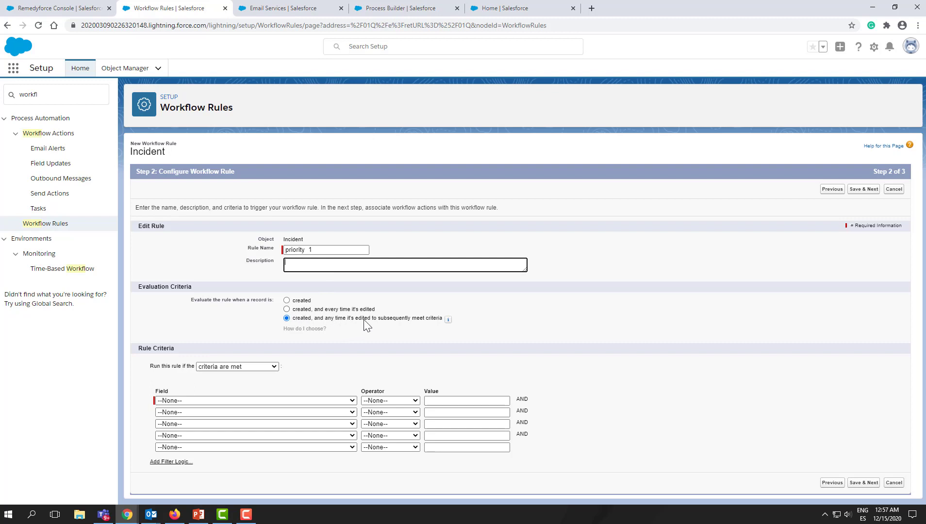
# - Add a rule criterion where Incident: Impact~ equals High
pyautogui.click(335, 401)
pyautogui.scroll(-1, 324, 388)
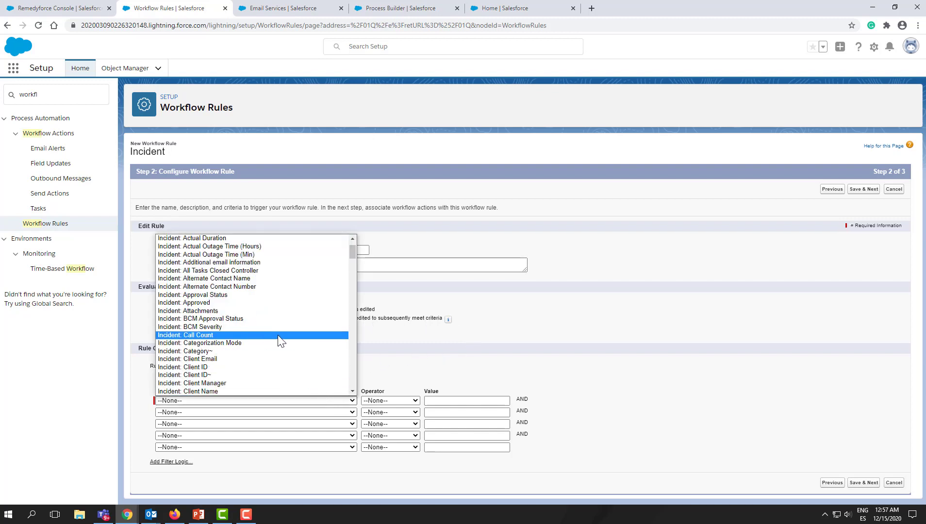
pyautogui.scroll(-5, 278, 335)
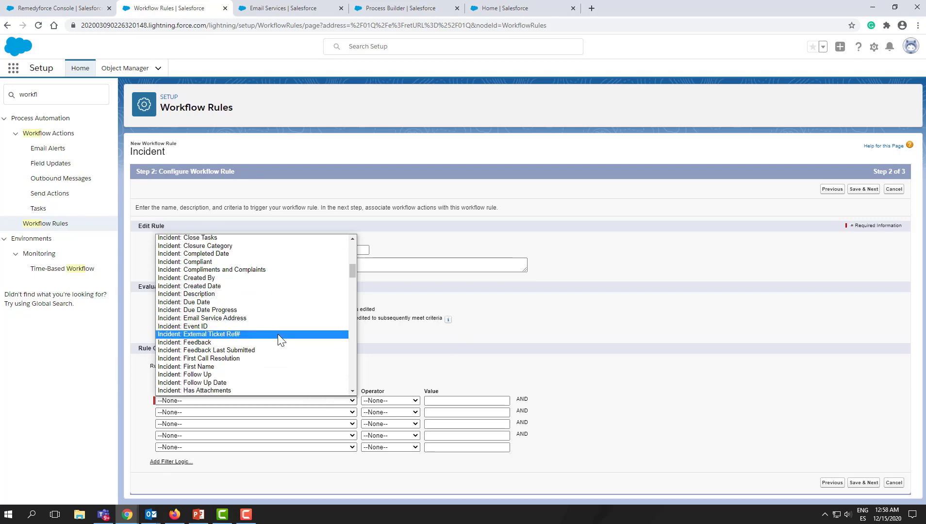
pyautogui.scroll(-9, 278, 335)
pyautogui.scroll(6, 278, 335)
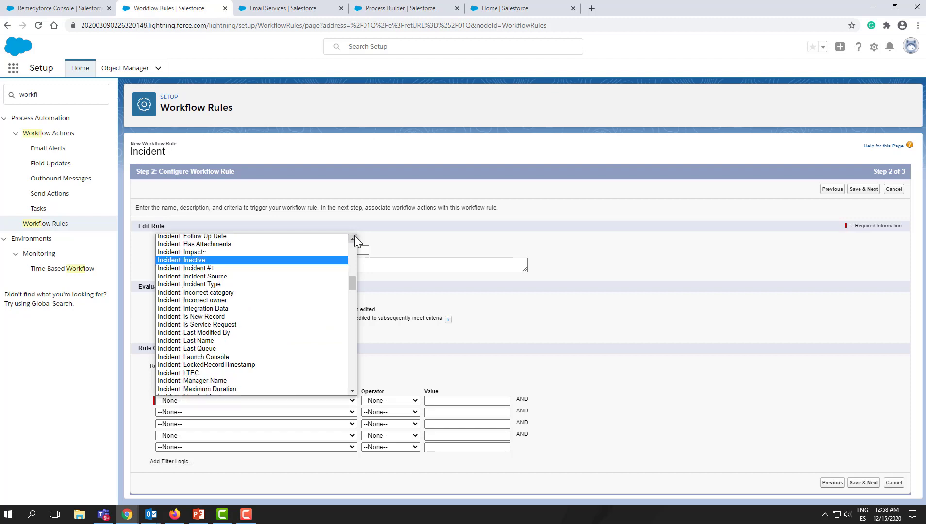
pyautogui.click(353, 238)
pyautogui.click(254, 269)
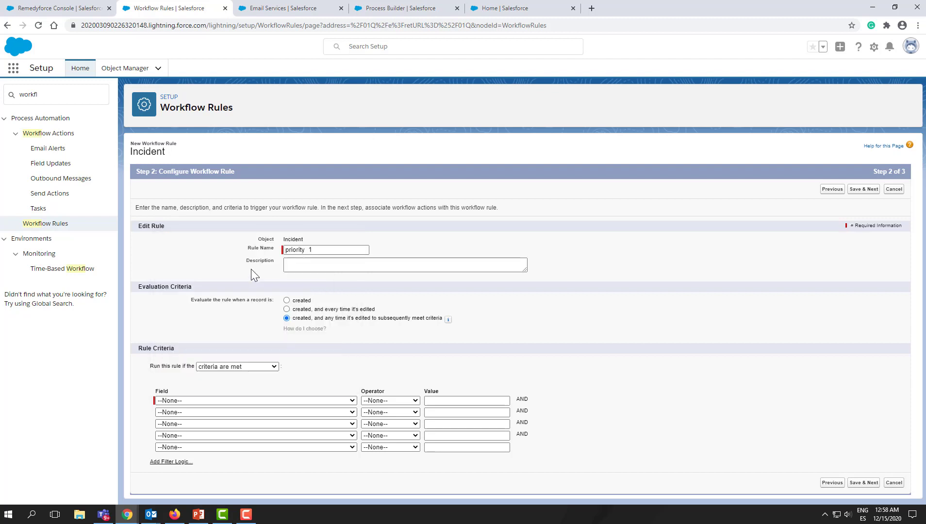
pyautogui.click(391, 403)
pyautogui.click(390, 416)
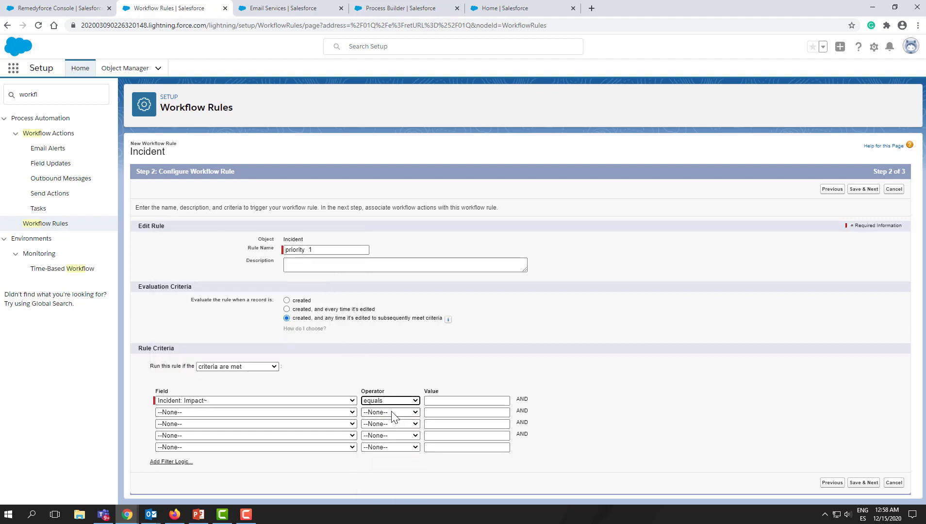
pyautogui.click(433, 400)
pyautogui.write('çH')
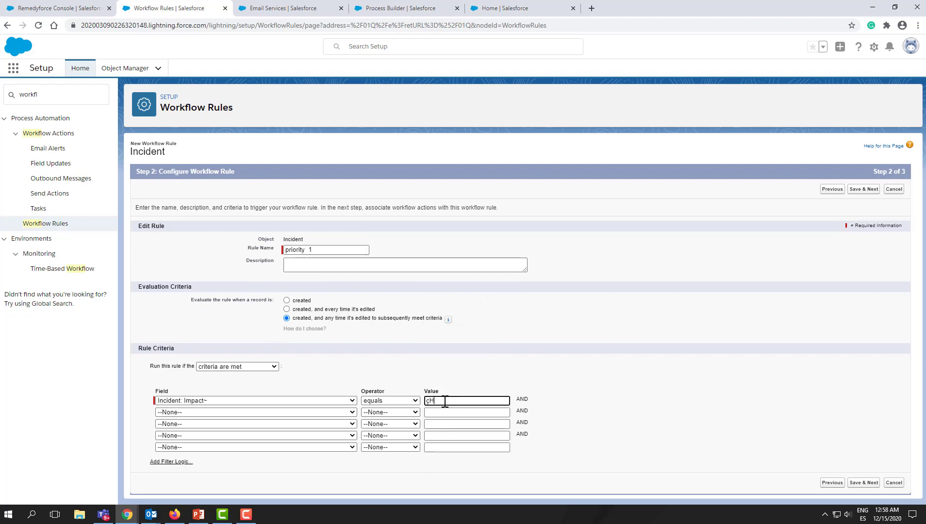
pyautogui.write('High')
# - Add a second criterion where Incident: Urgency~ equals High, then save the rule and continue
pyautogui.click(190, 413)
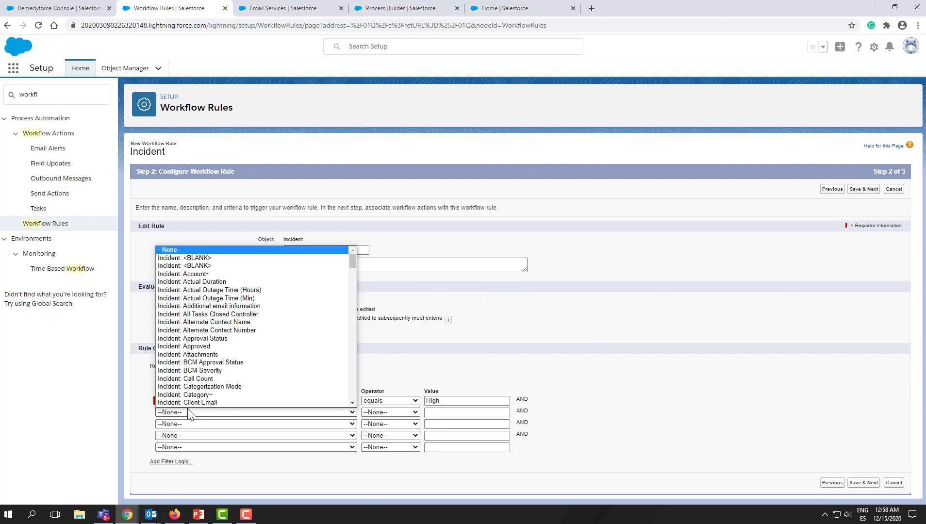
pyautogui.scroll(-15, 310, 345)
pyautogui.click(231, 355)
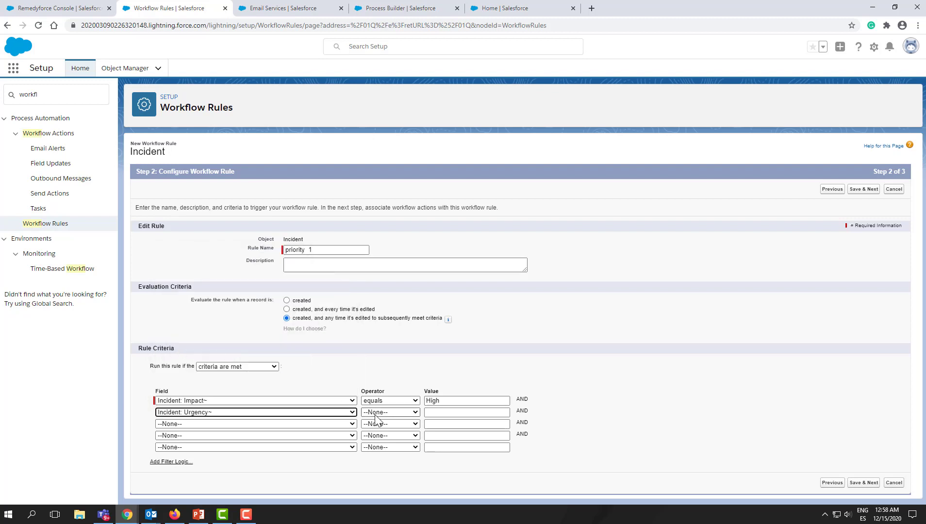
pyautogui.click(378, 413)
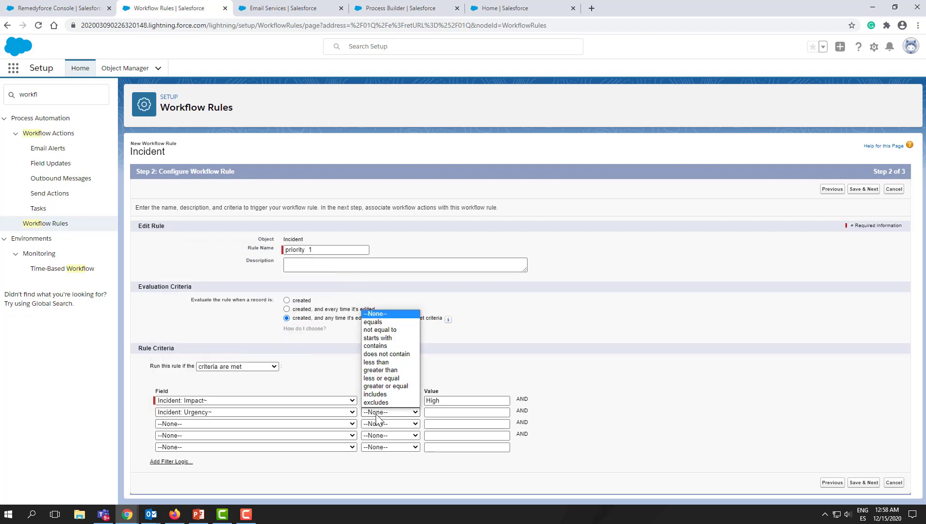
pyautogui.click(373, 323)
pyautogui.click(437, 413)
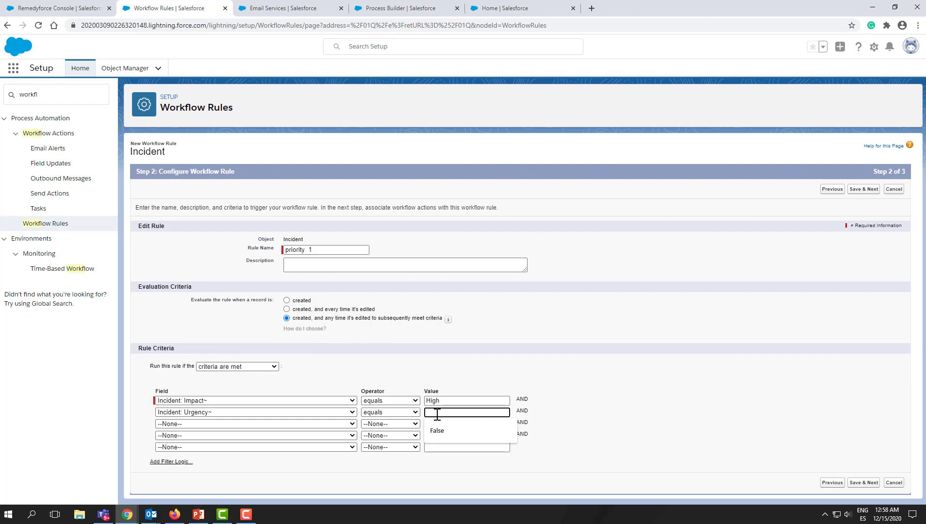
pyautogui.write('High')
pyautogui.click(590, 374)
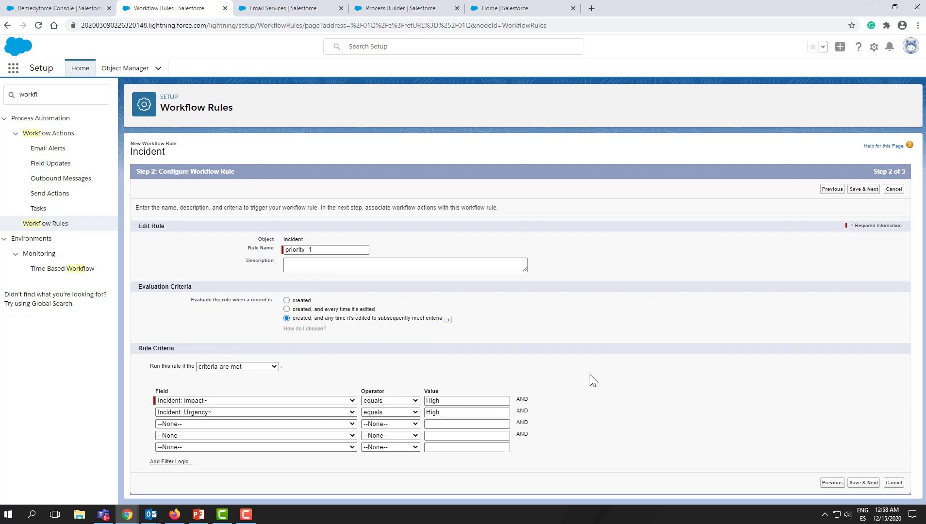
pyautogui.click(873, 484)
pyautogui.click(863, 189)
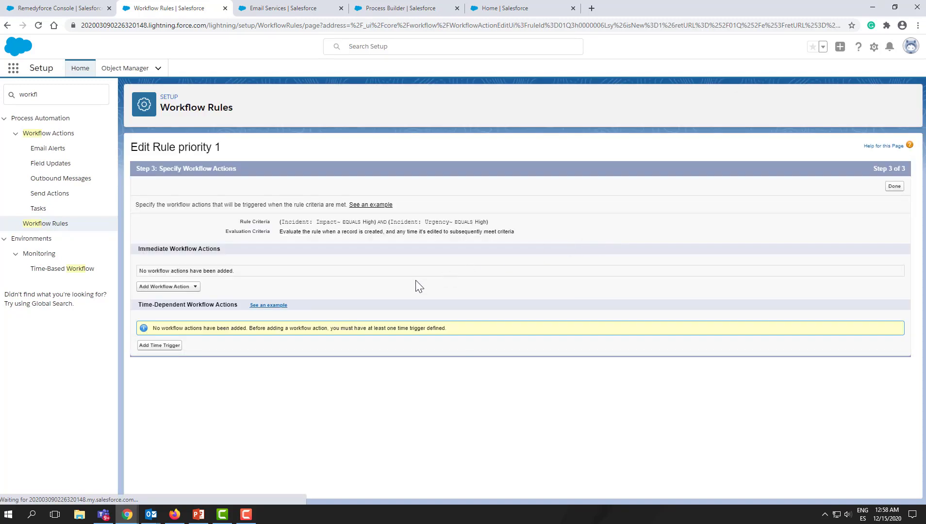
# - Add a new field update workflow action named 'Reassign to mngt'
pyautogui.click(191, 289)
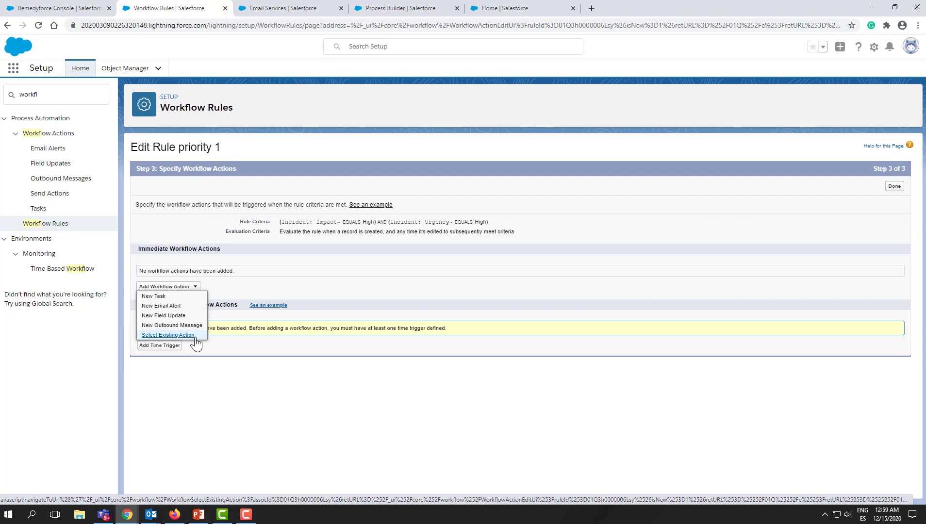
pyautogui.click(181, 316)
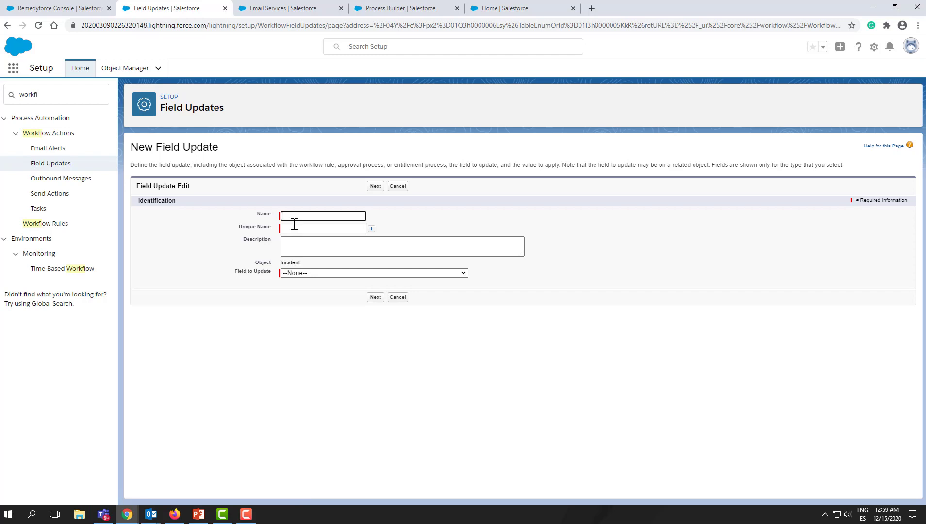
pyautogui.click(294, 218)
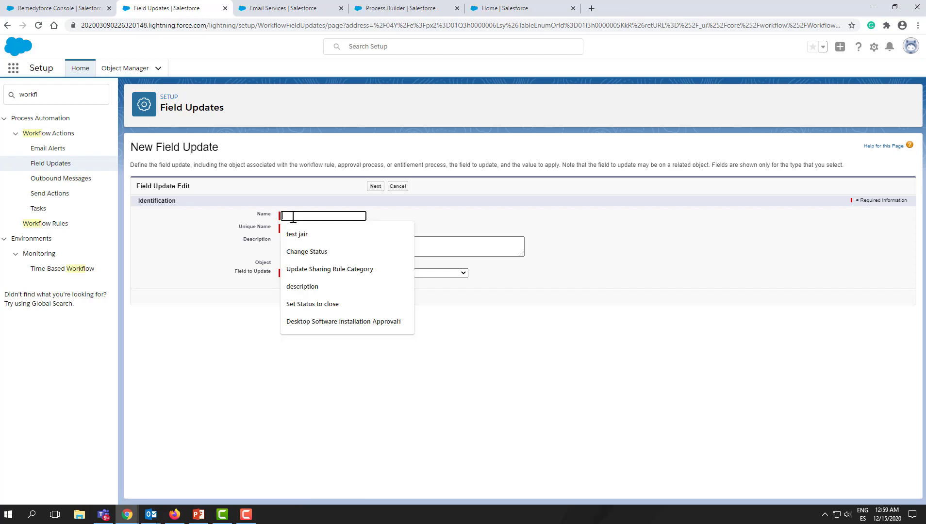
pyautogui.write('Re')
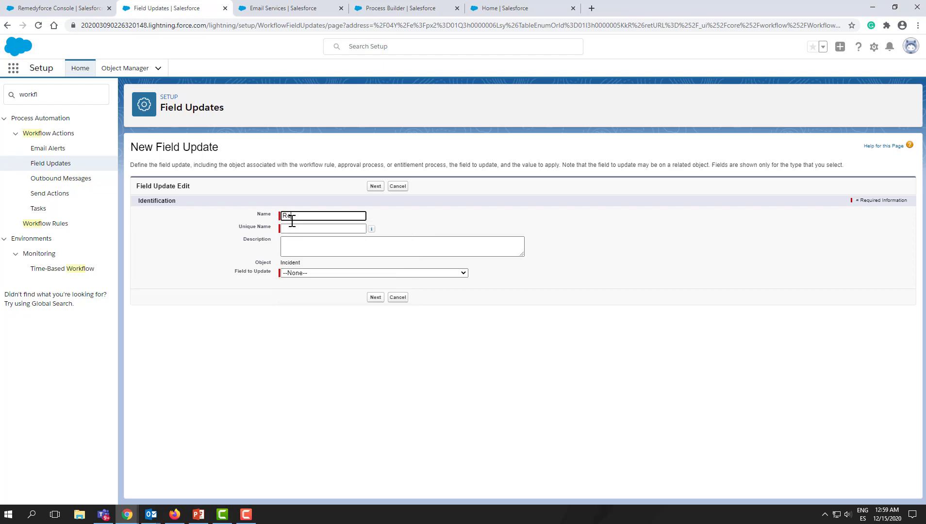
pyautogui.write('assign to mngt')
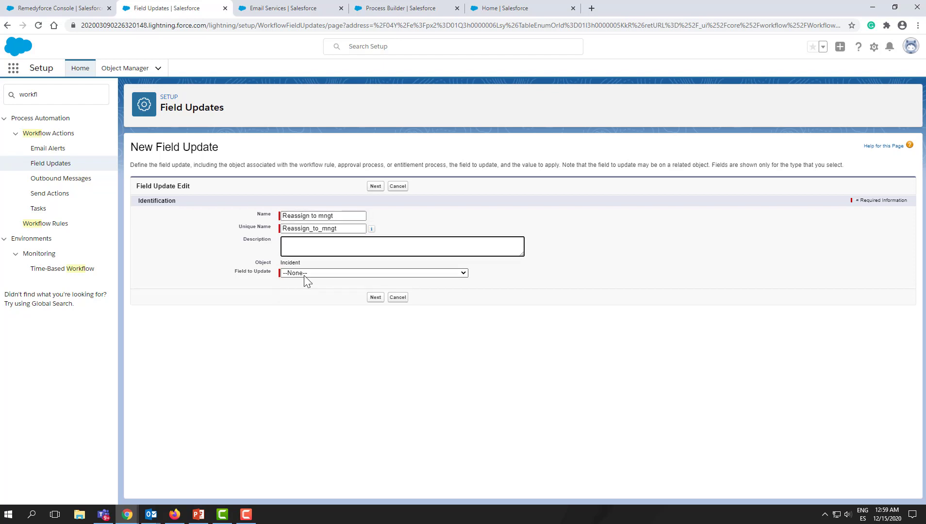
# - Set the field update to change the Owner field and choose Queue as the new owner type
pyautogui.click(304, 275)
pyautogui.scroll(-20, 319, 377)
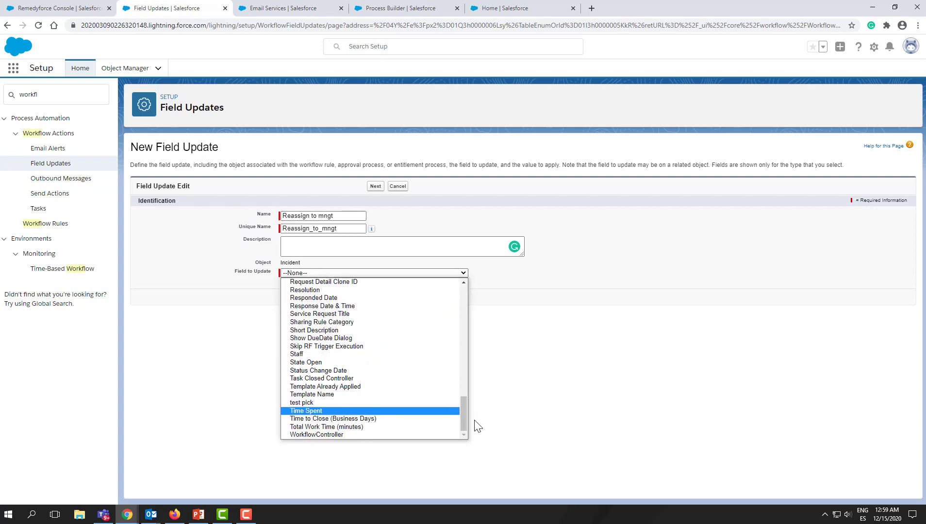
pyautogui.moveTo(463, 418); pyautogui.dragTo(487, 308)
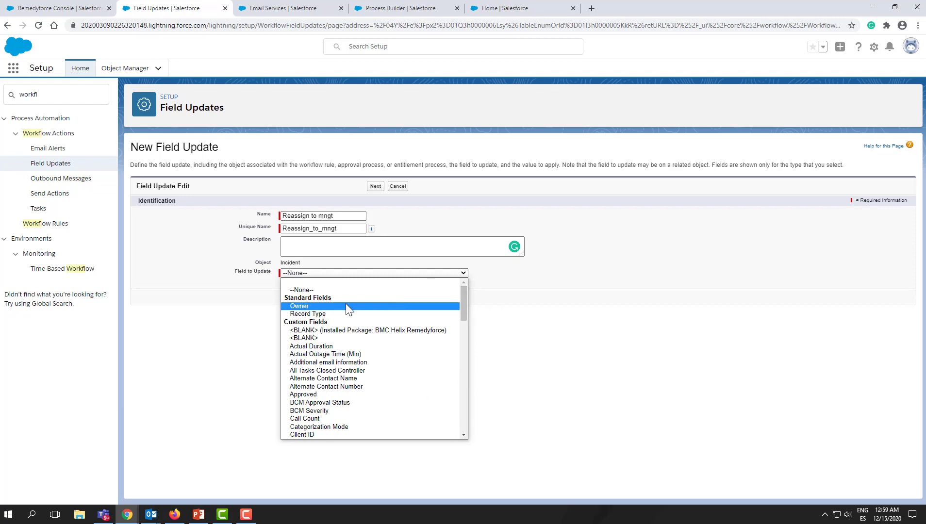
pyautogui.click(334, 306)
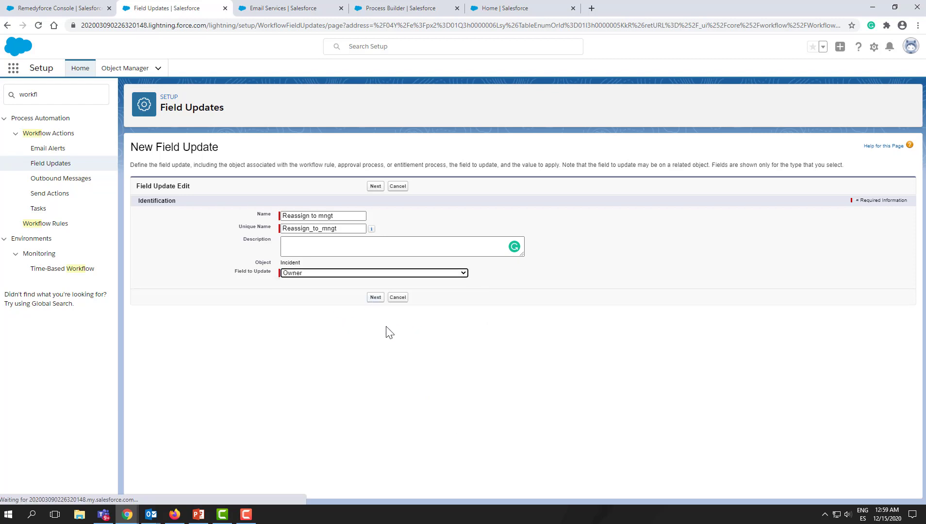
pyautogui.click(375, 298)
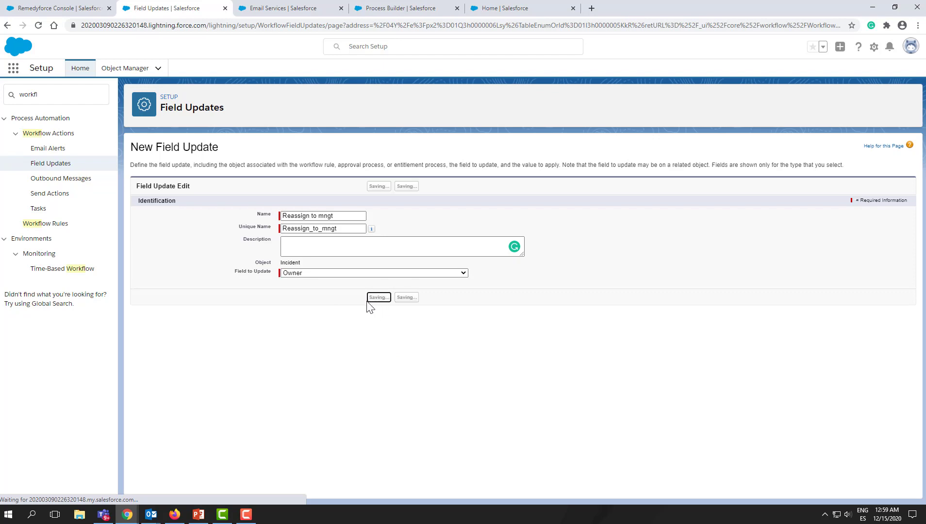
pyautogui.click(322, 339)
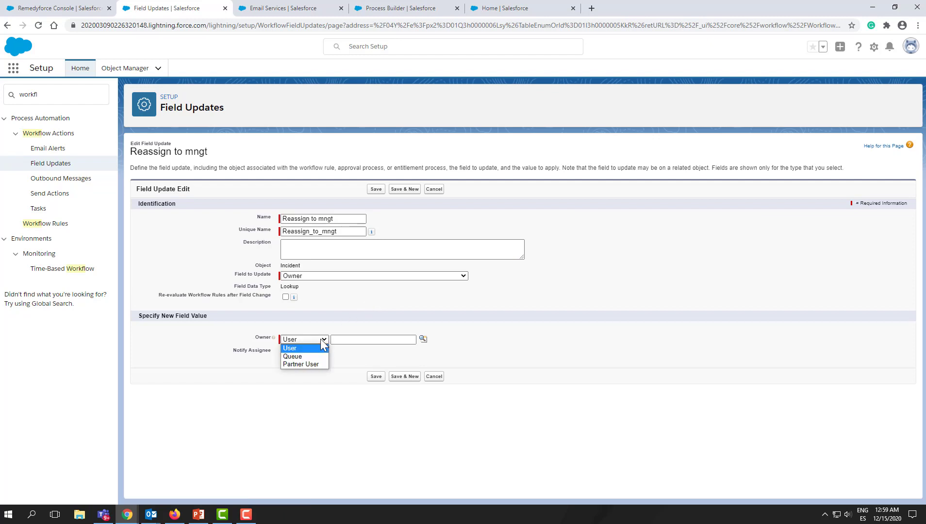
pyautogui.click(315, 356)
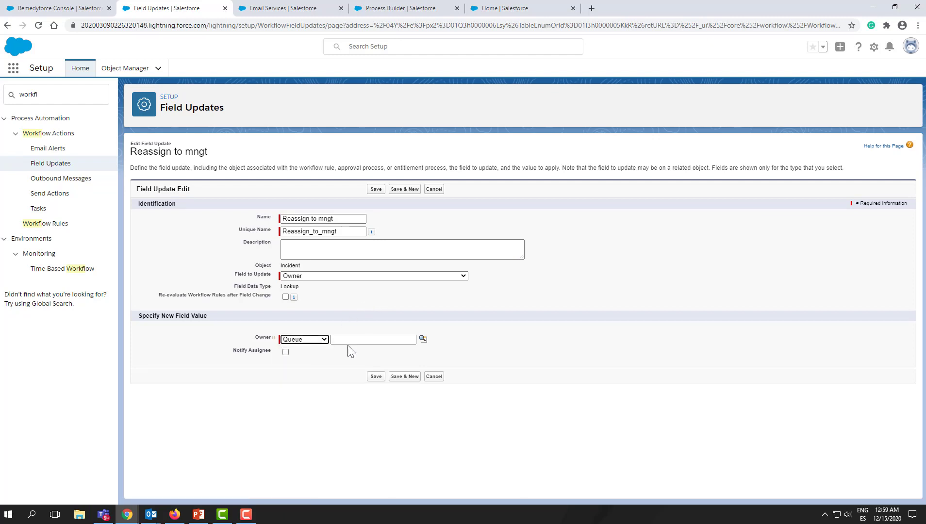
# - Choose Incident Queue as the new owner queue in the lookup and save the field update
pyautogui.click(422, 338)
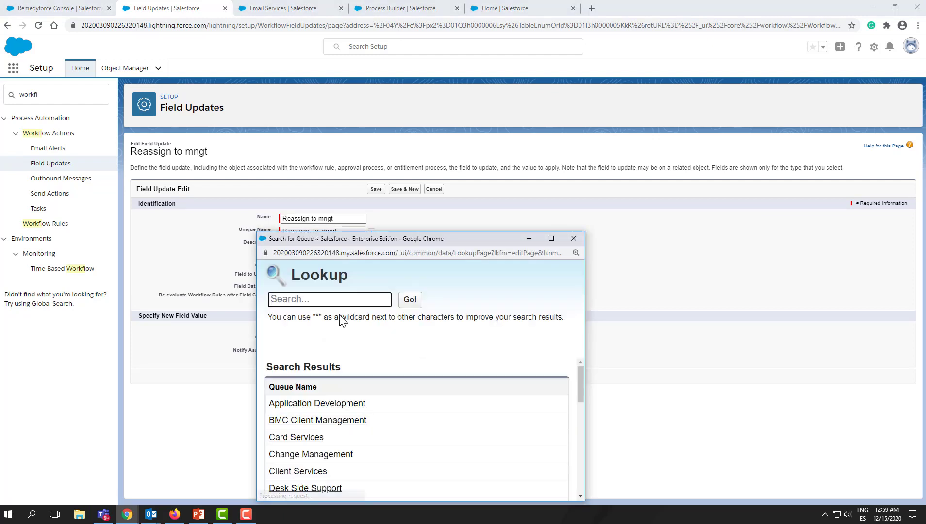
pyautogui.scroll(-4, 380, 400)
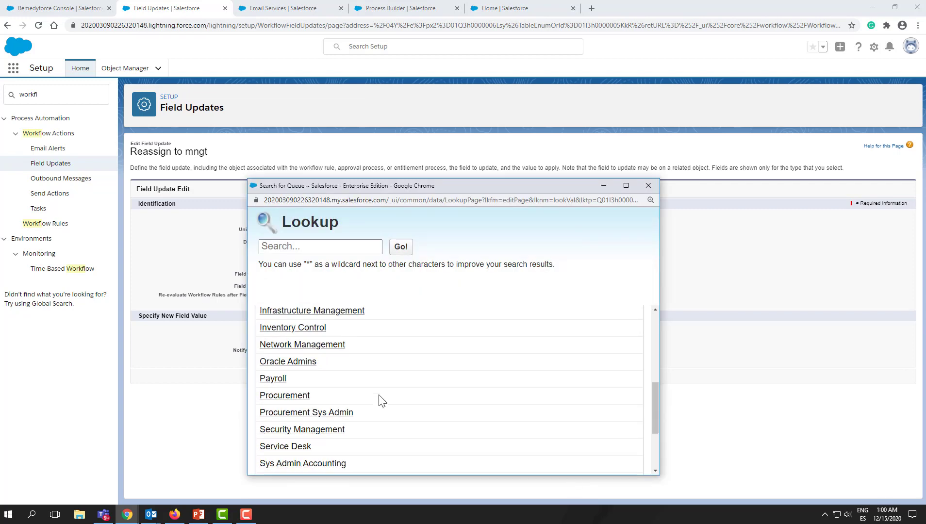
pyautogui.scroll(2, 379, 395)
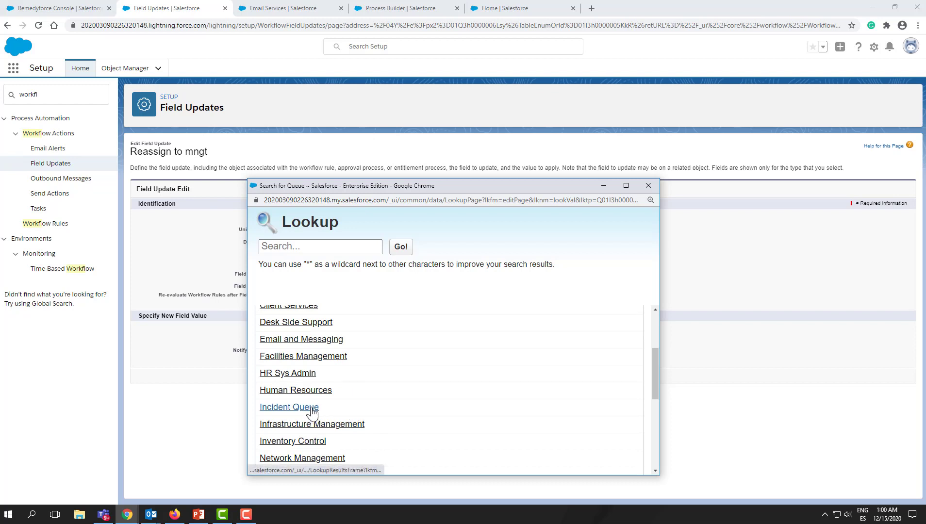
pyautogui.click(289, 407)
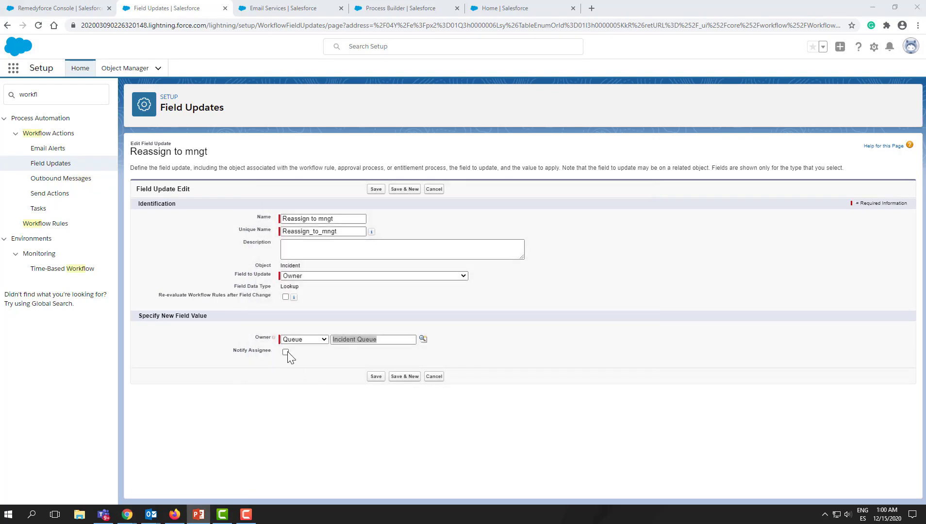
pyautogui.click(374, 378)
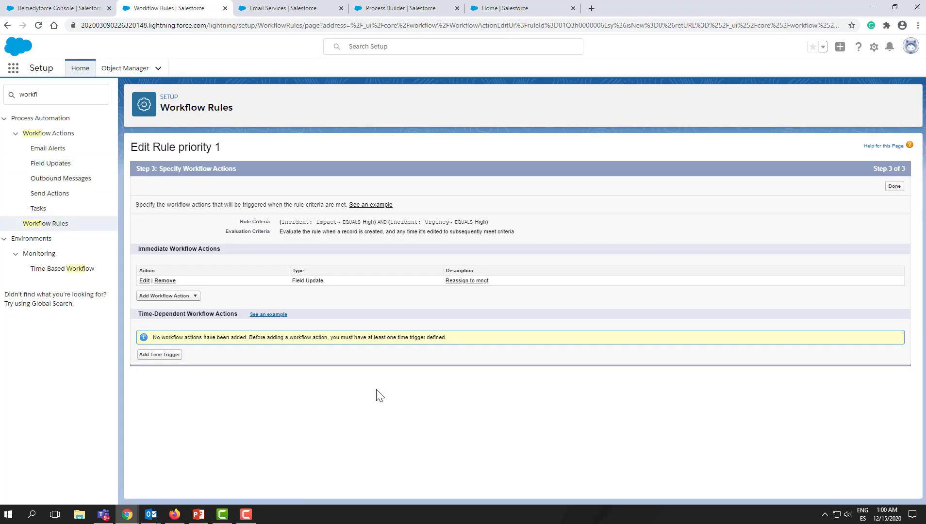
# - Finish specifying workflow actions and activate the priority 1 rule
pyautogui.click(894, 187)
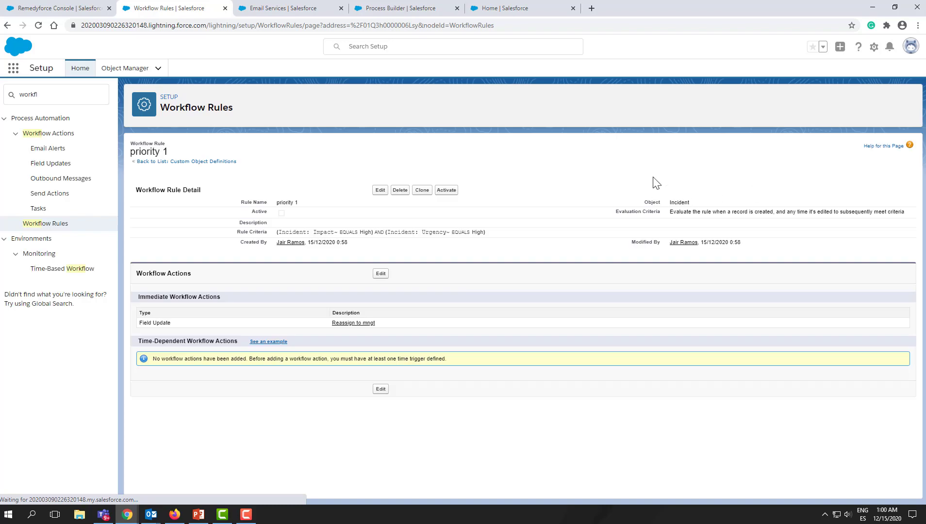
pyautogui.click(446, 190)
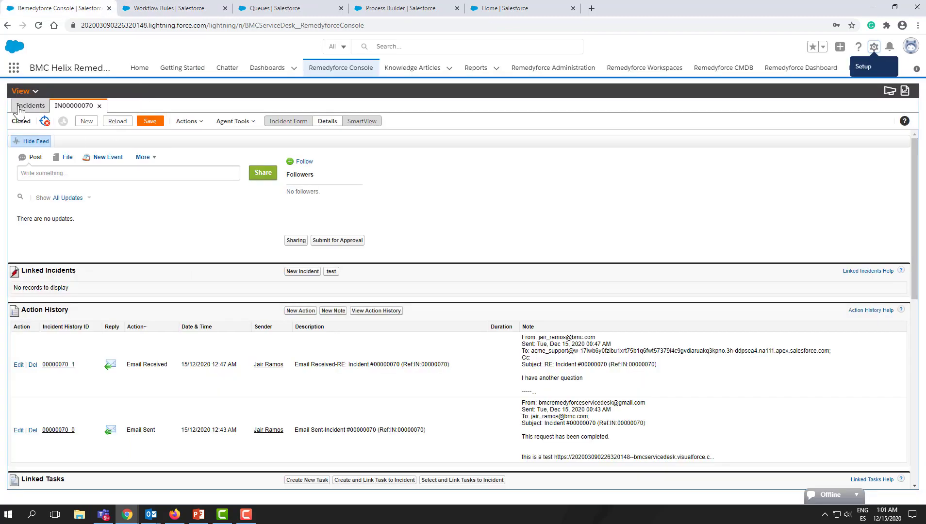
# - Open incident 00000068 from the incidents list, set its Impact and Urgency to HIGH, and save it
pyautogui.click(18, 106)
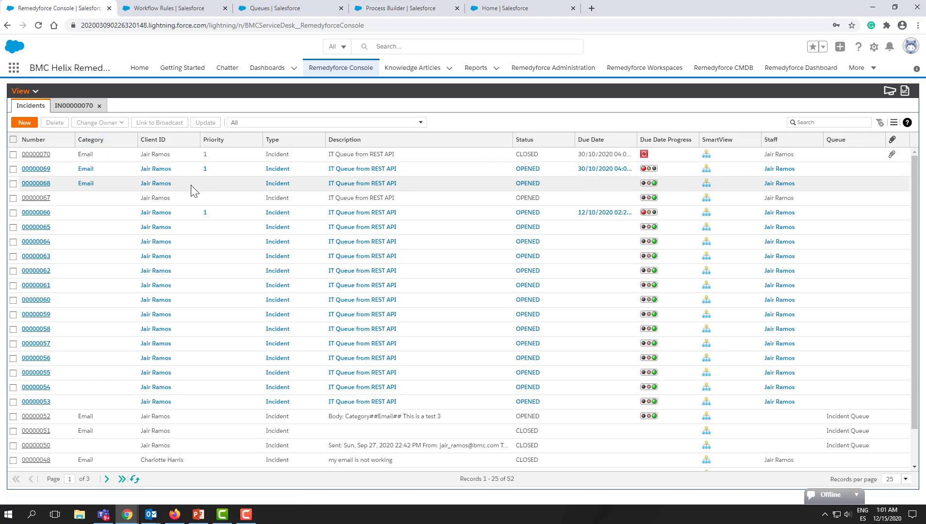
pyautogui.click(42, 184)
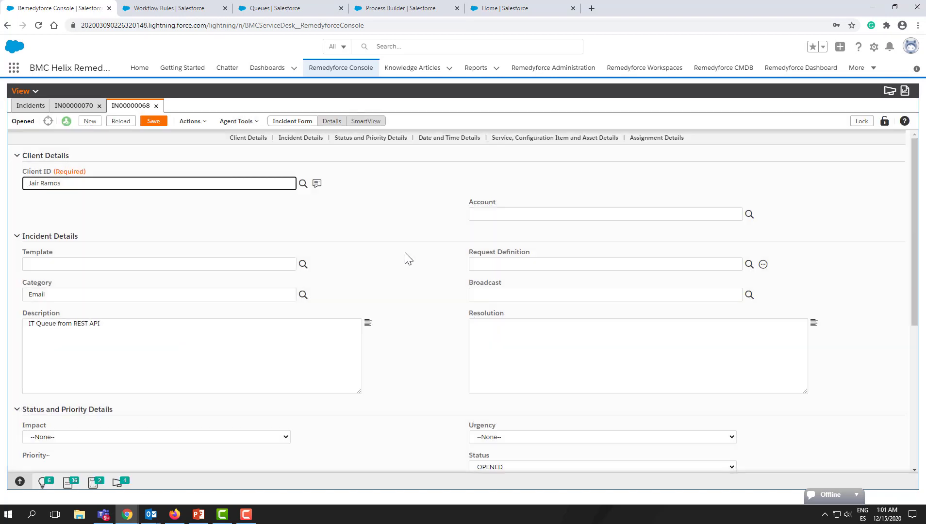
pyautogui.scroll(-5, 406, 254)
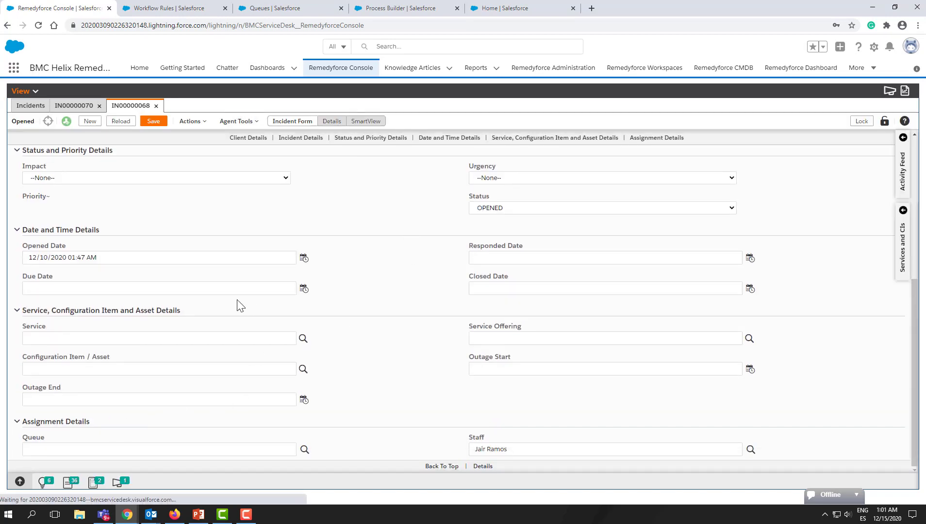
pyautogui.click(254, 182)
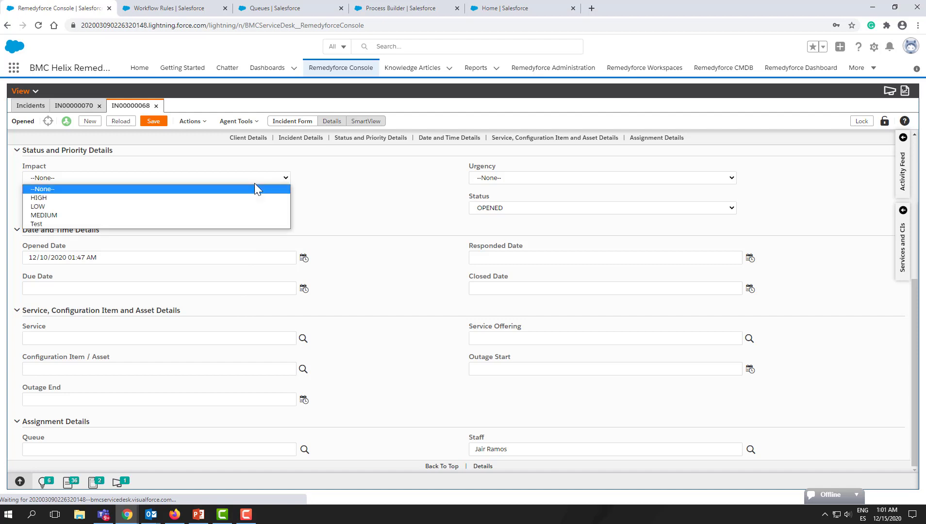
pyautogui.click(228, 198)
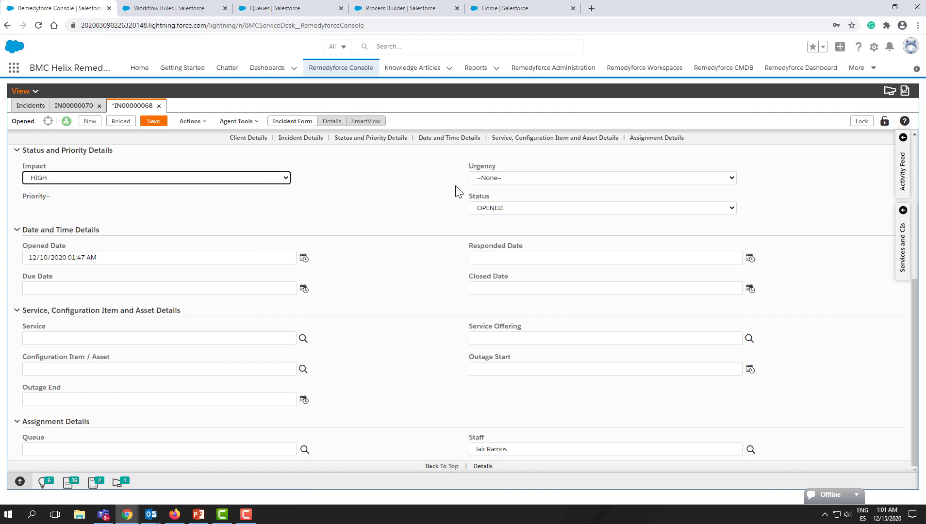
pyautogui.click(479, 181)
pyautogui.click(485, 198)
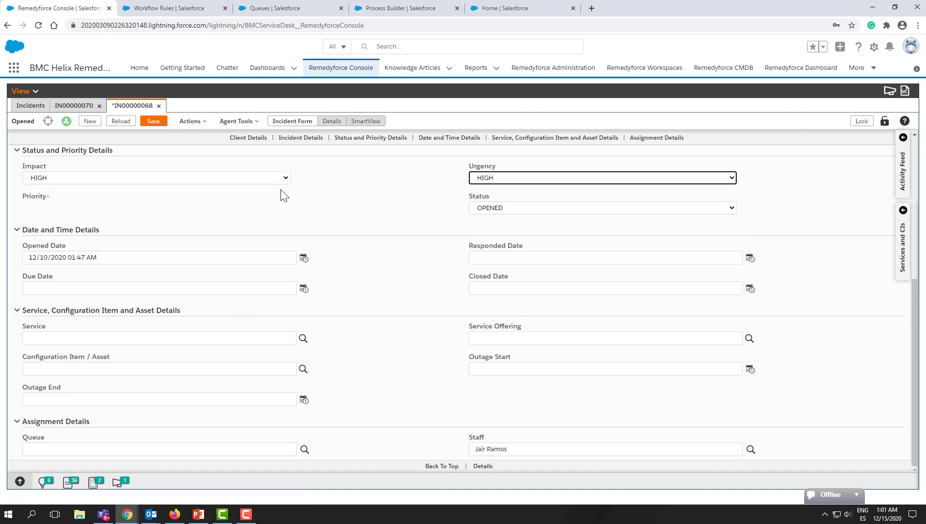
pyautogui.click(151, 124)
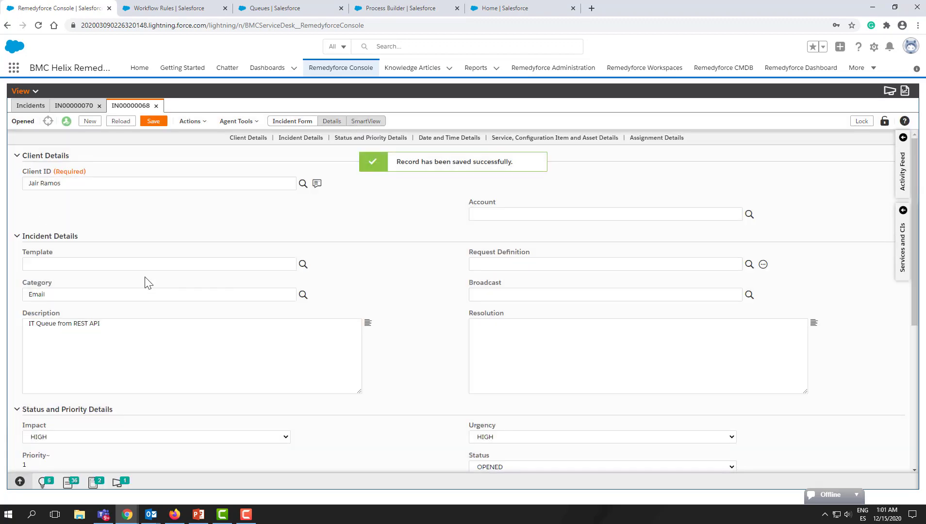
# - Review the saved incident's priority and assignment details
pyautogui.scroll(-3, 145, 281)
pyautogui.scroll(-3, 147, 282)
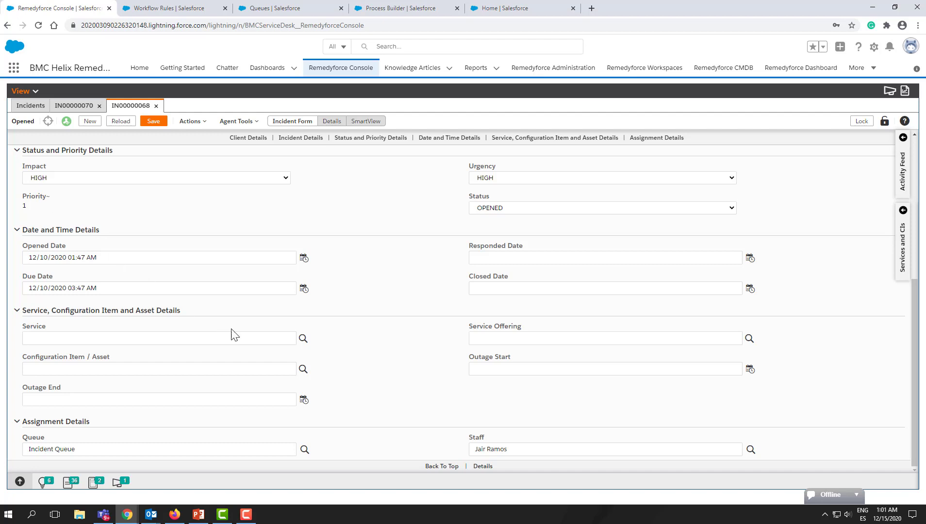
pyautogui.scroll(5, 293, 353)
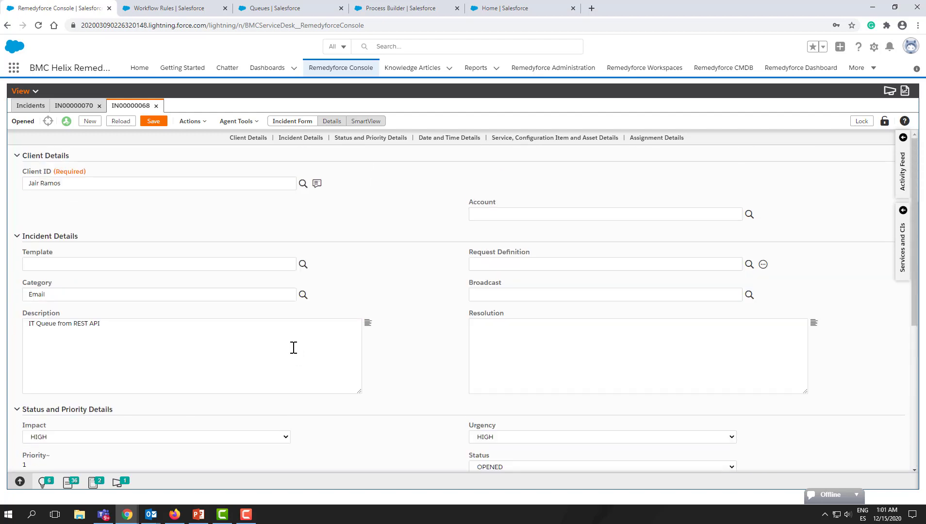
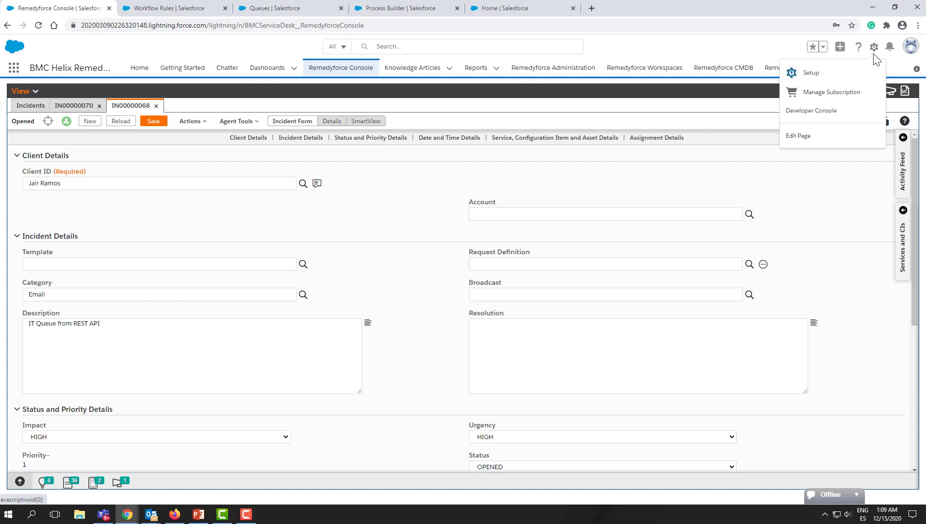
# - Open the Workflow Rules page in Setup by searching for workflow
pyautogui.click(838, 72)
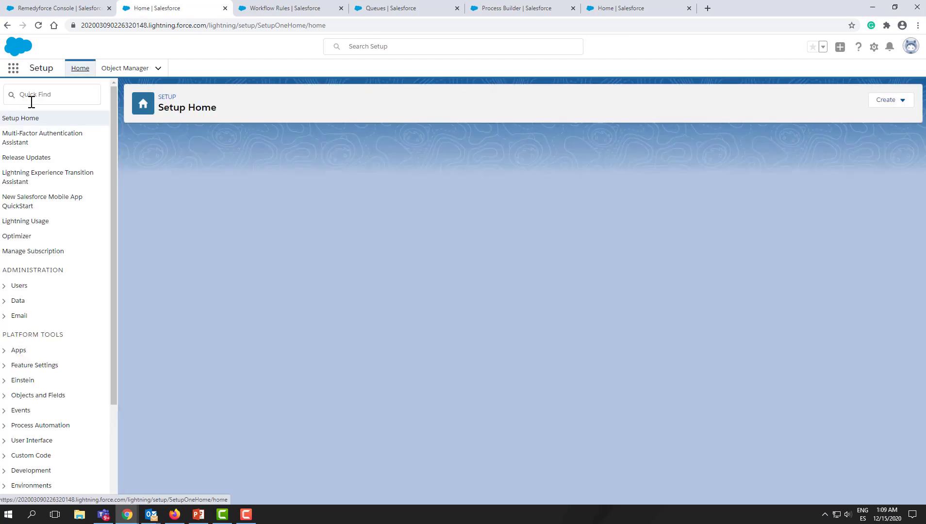
pyautogui.click(32, 97)
pyautogui.write('w')
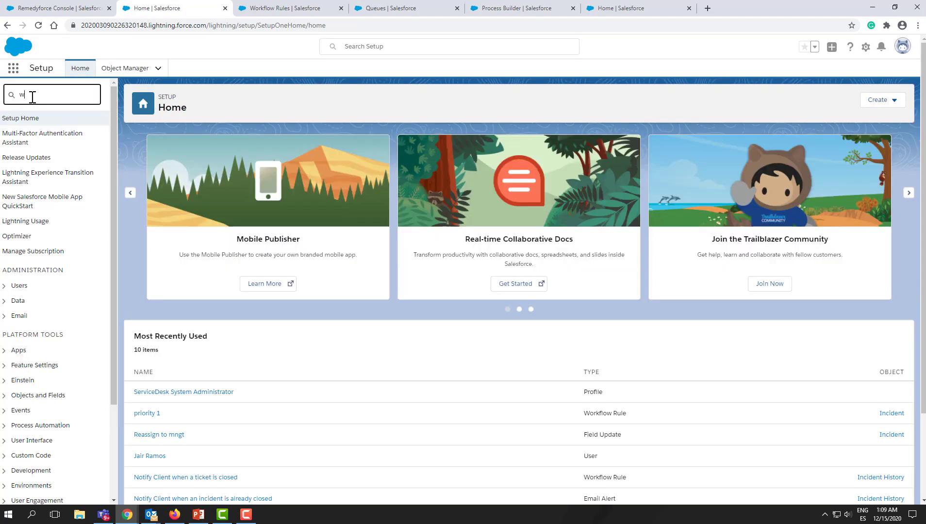
pyautogui.write('orkfl')
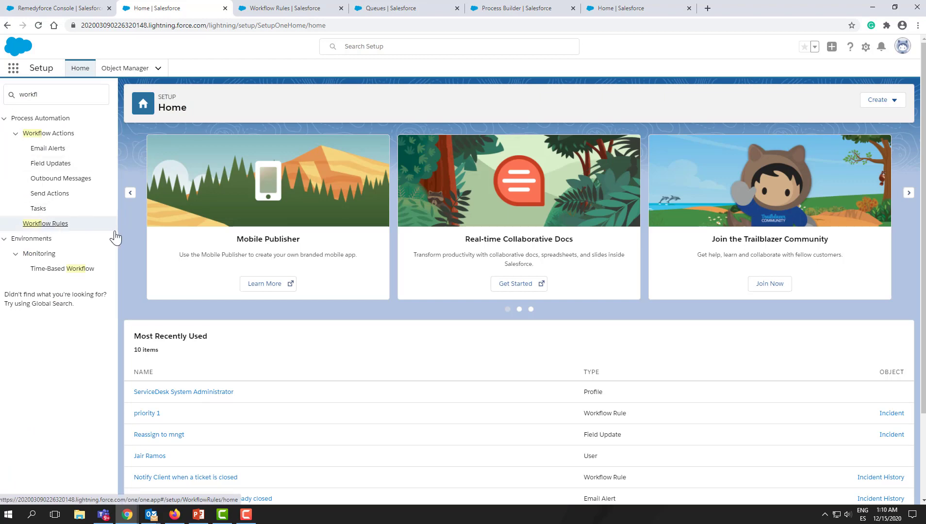
pyautogui.click(54, 225)
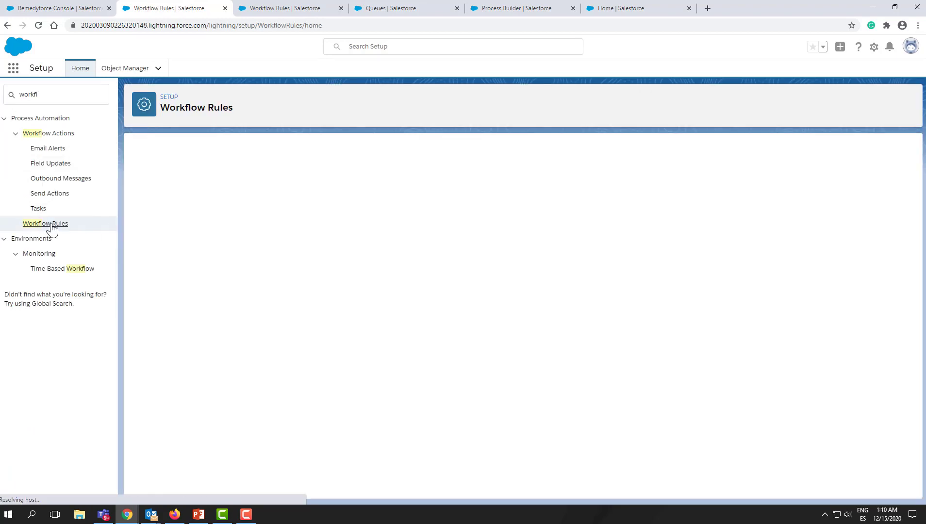
pyautogui.click(144, 401)
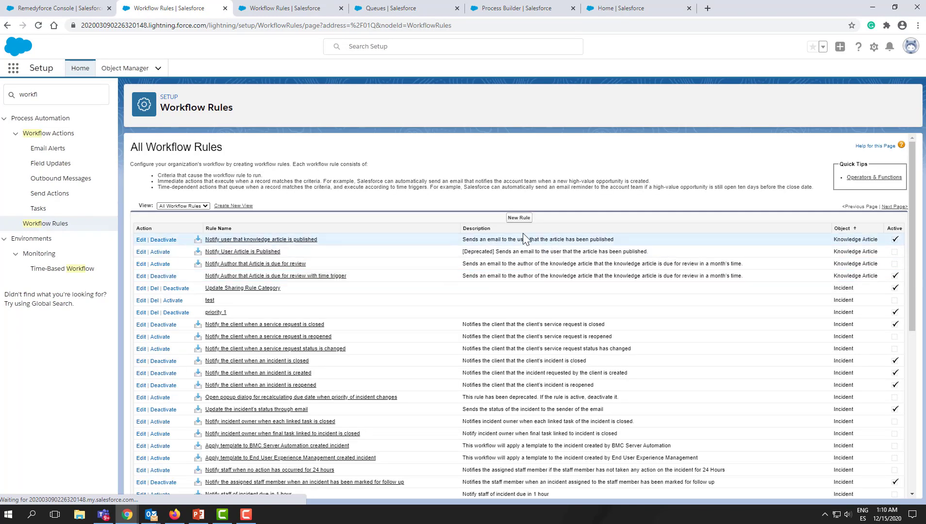
# - Start a new workflow rule and select Incident as the object it applies to
pyautogui.click(518, 218)
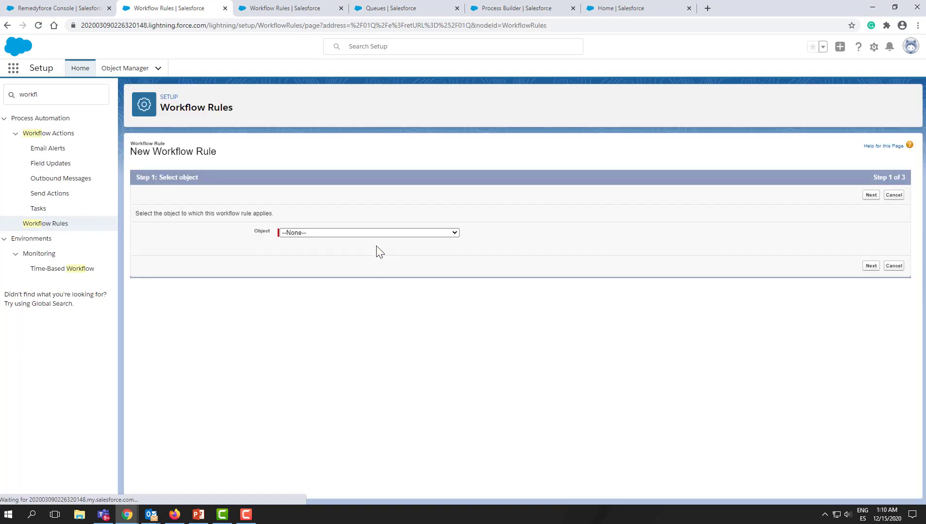
pyautogui.click(371, 235)
pyautogui.press('i')
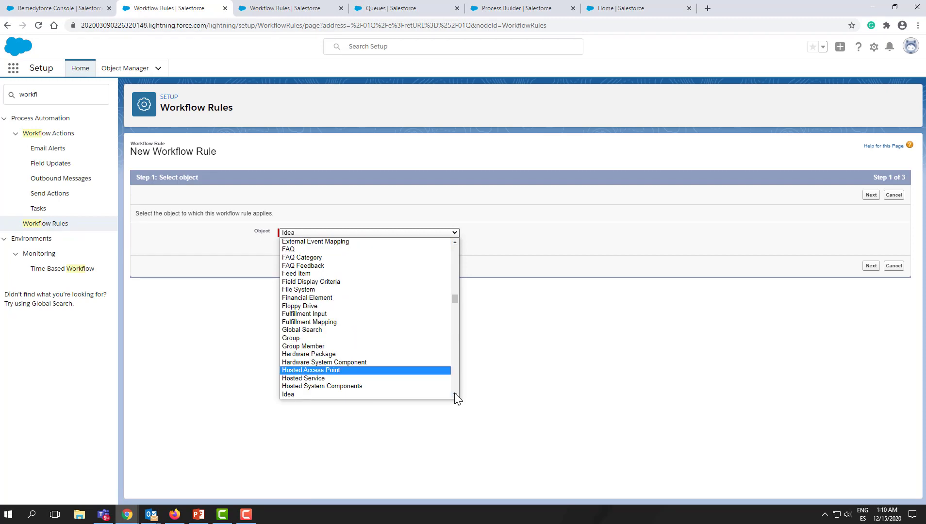
pyautogui.scroll(-3, 457, 397)
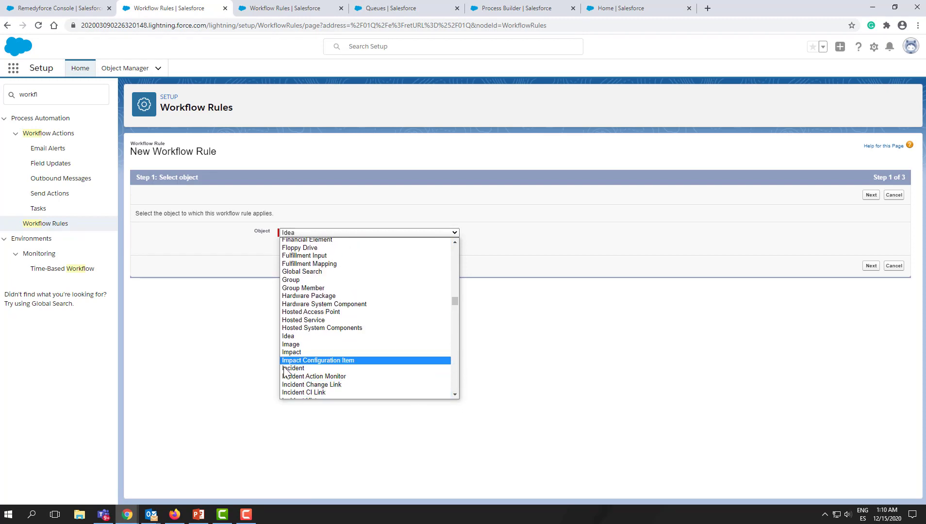
pyautogui.click(286, 368)
pyautogui.click(869, 267)
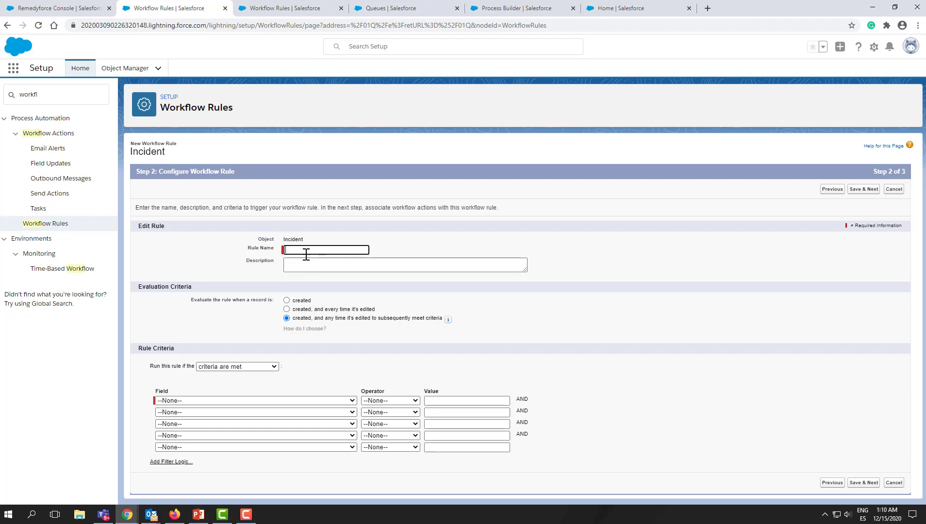
# - Name the rule Change Status to Close, set the criteria Incident: Status equals Resolved, and save
pyautogui.write('change status to close')
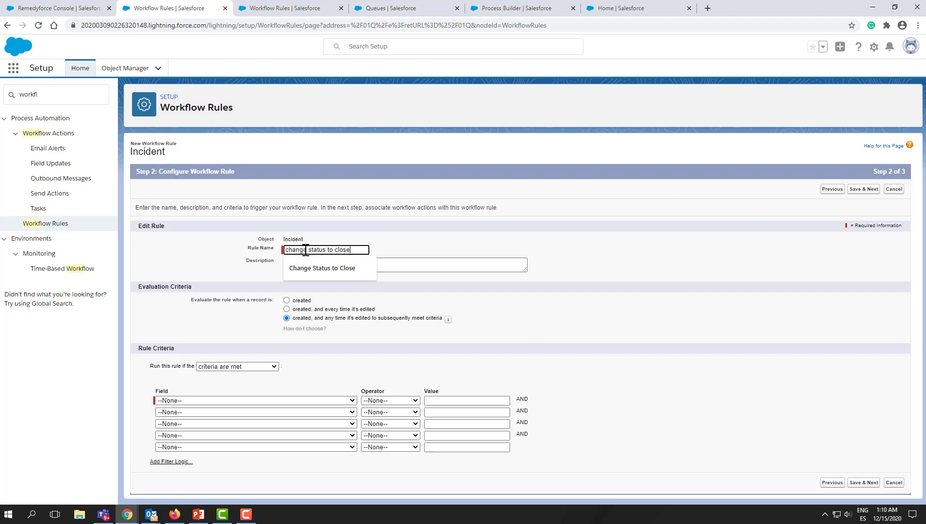
pyautogui.click(313, 268)
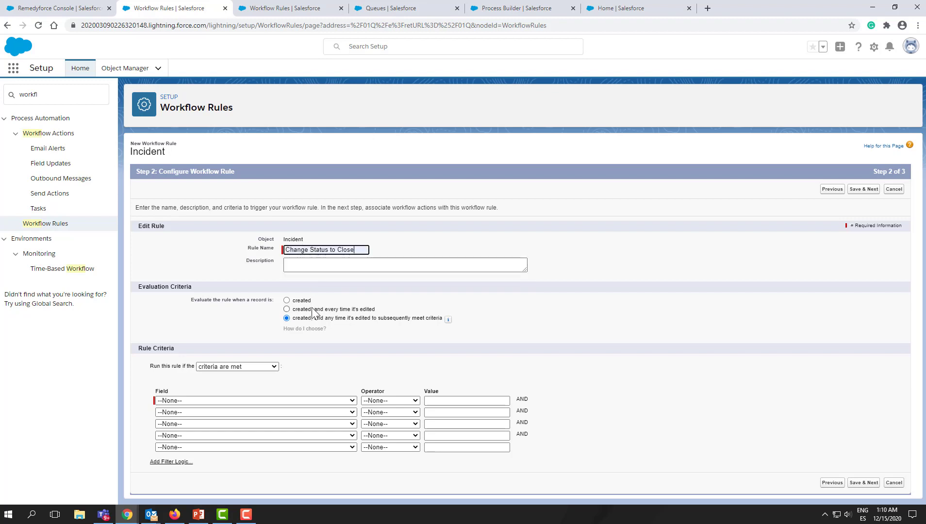
pyautogui.click(287, 401)
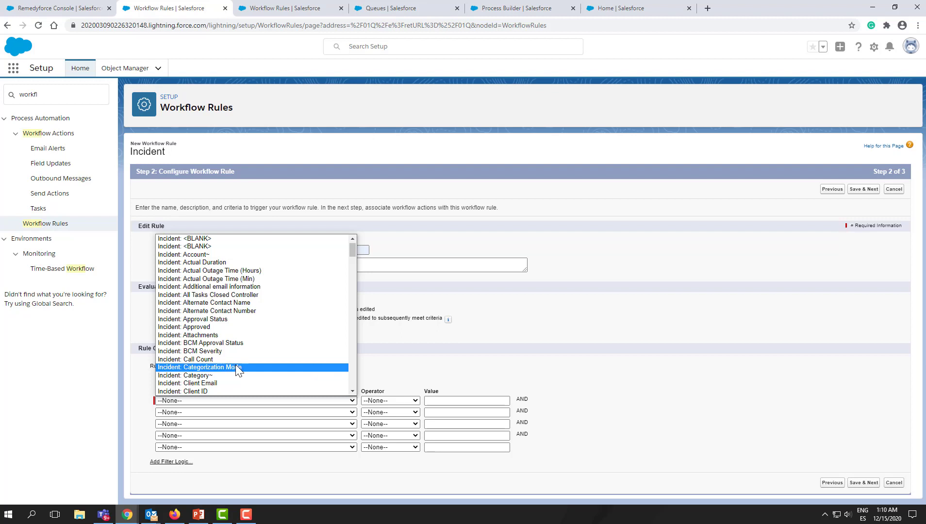
pyautogui.scroll(-6, 235, 366)
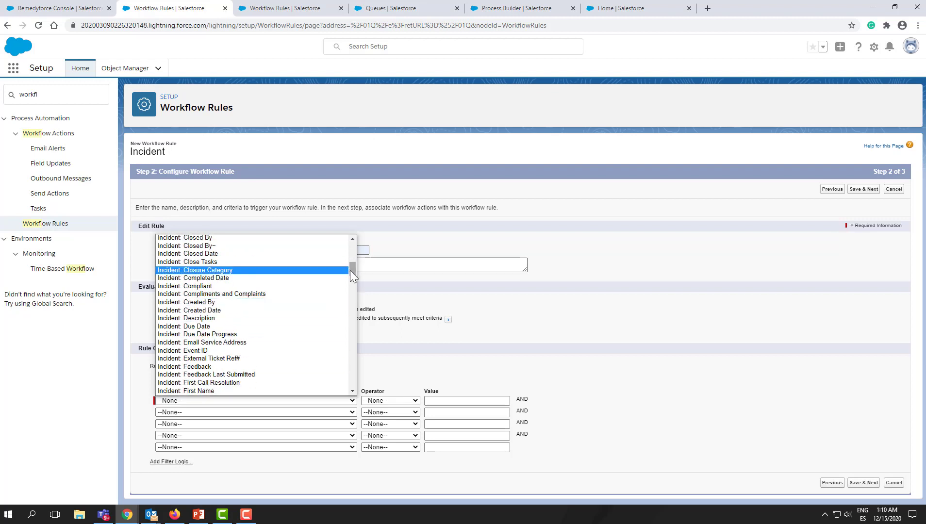
pyautogui.moveTo(354, 271); pyautogui.dragTo(357, 305)
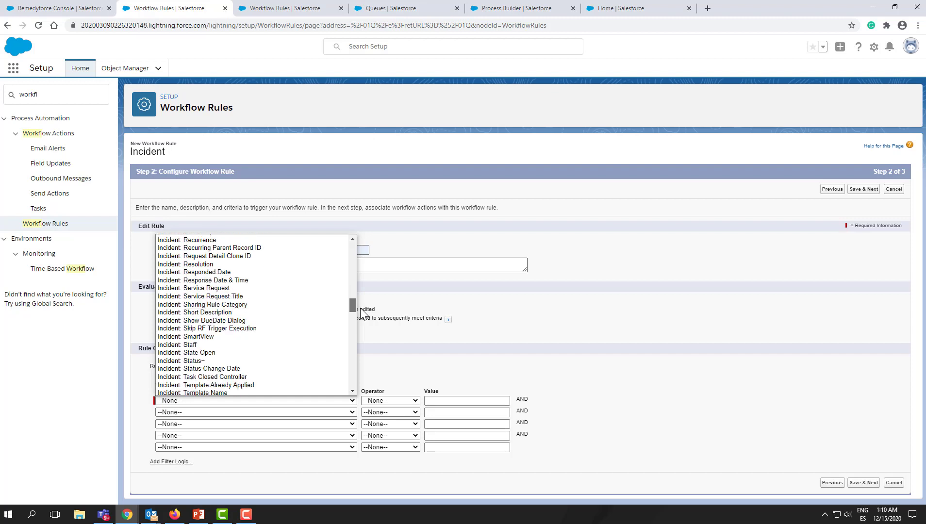
pyautogui.click(263, 362)
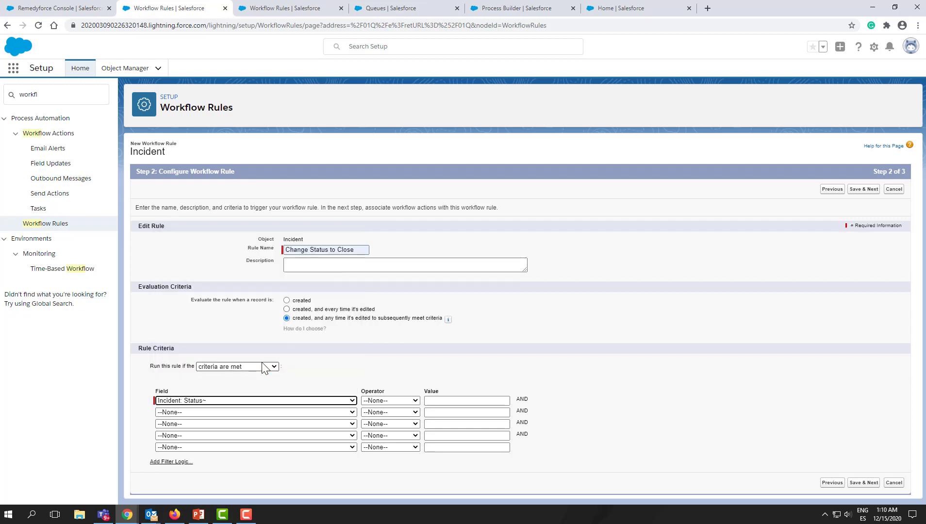
pyautogui.click(406, 405)
pyautogui.click(406, 414)
pyautogui.click(443, 403)
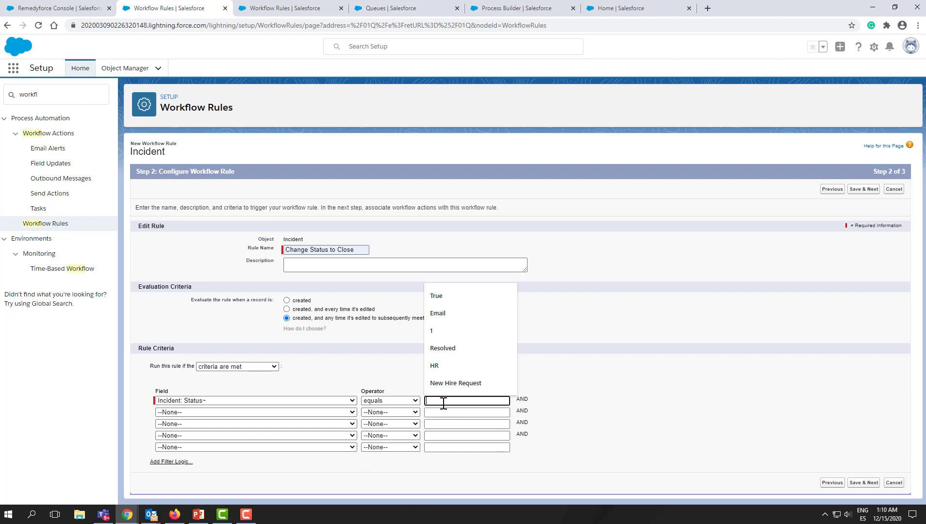
pyautogui.click(447, 349)
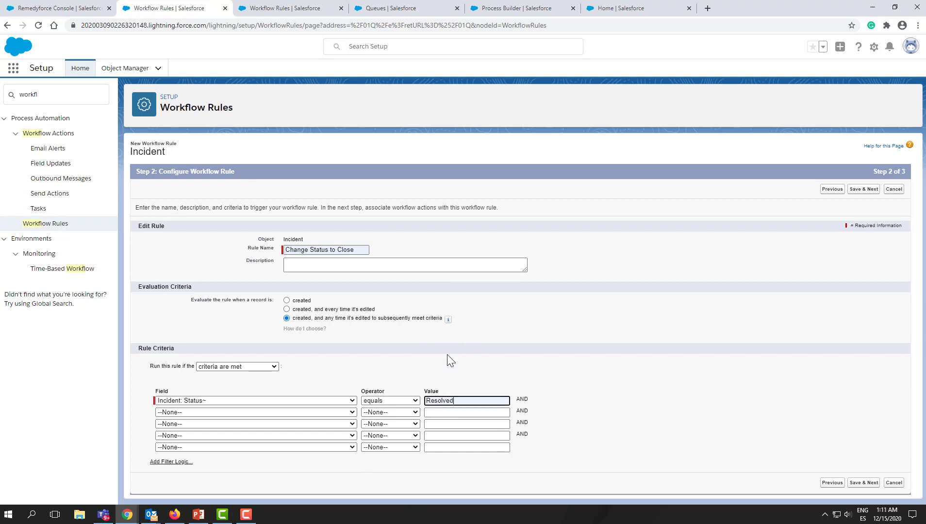
pyautogui.click(863, 483)
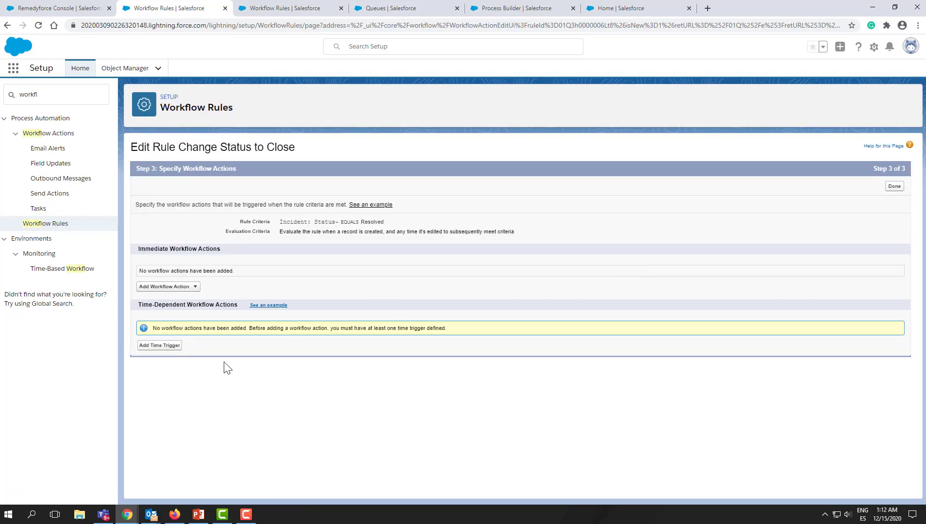
# - Add a time trigger of 3 Days After Rule Trigger Date and save it
pyautogui.click(163, 346)
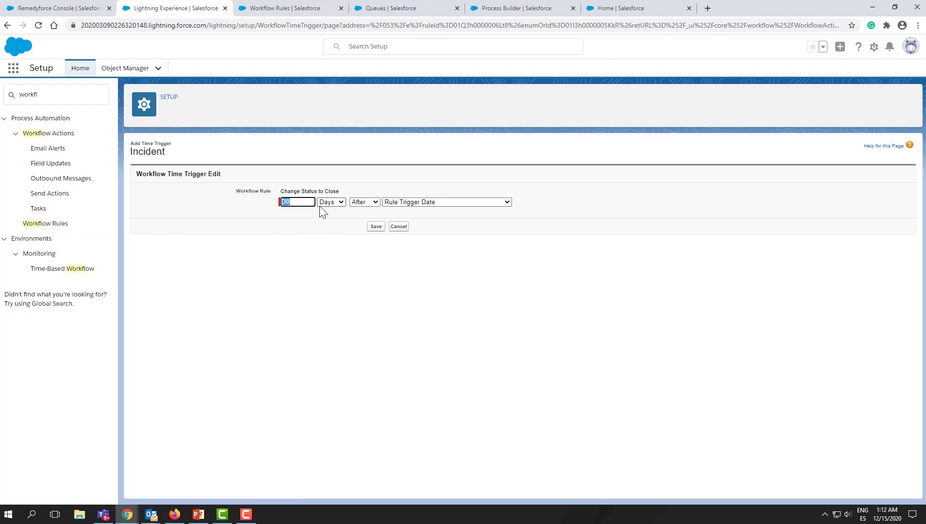
pyautogui.moveTo(289, 205); pyautogui.dragTo(284, 205)
pyautogui.write('3')
pyautogui.click(445, 203)
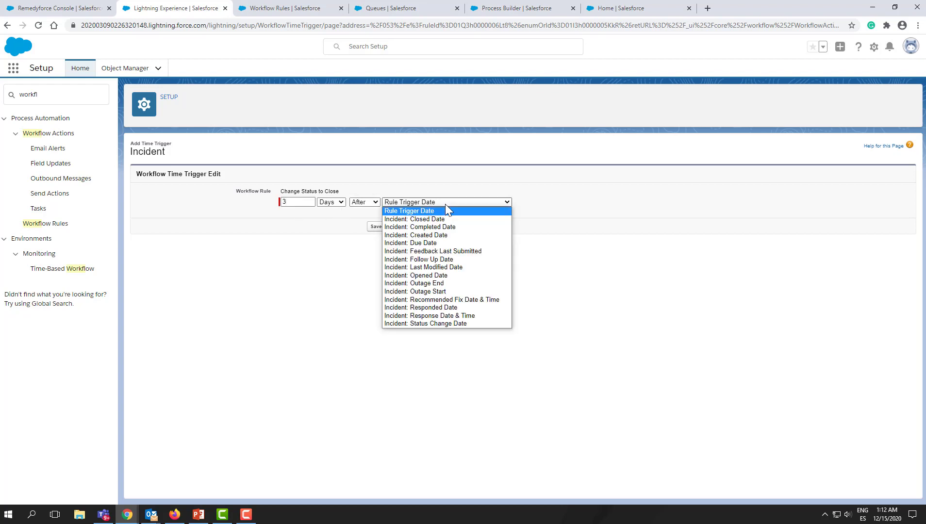
pyautogui.click(421, 211)
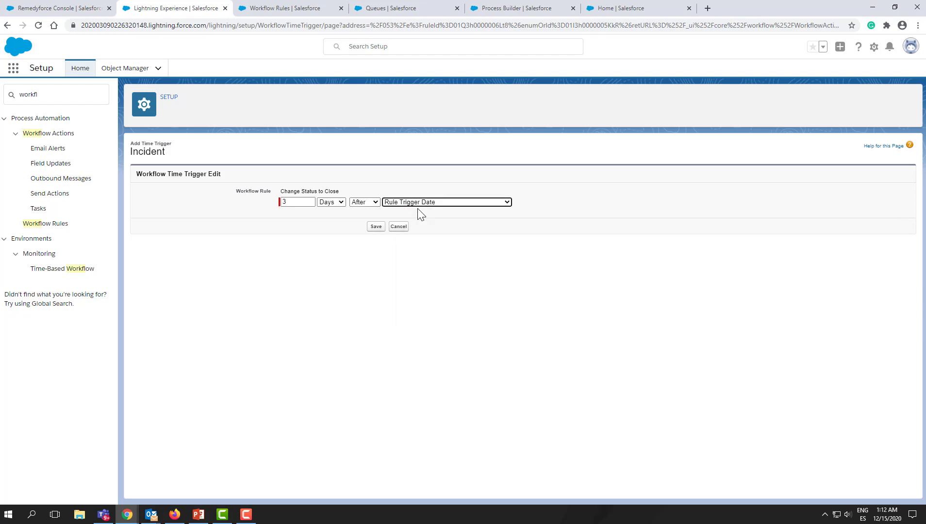
pyautogui.click(377, 226)
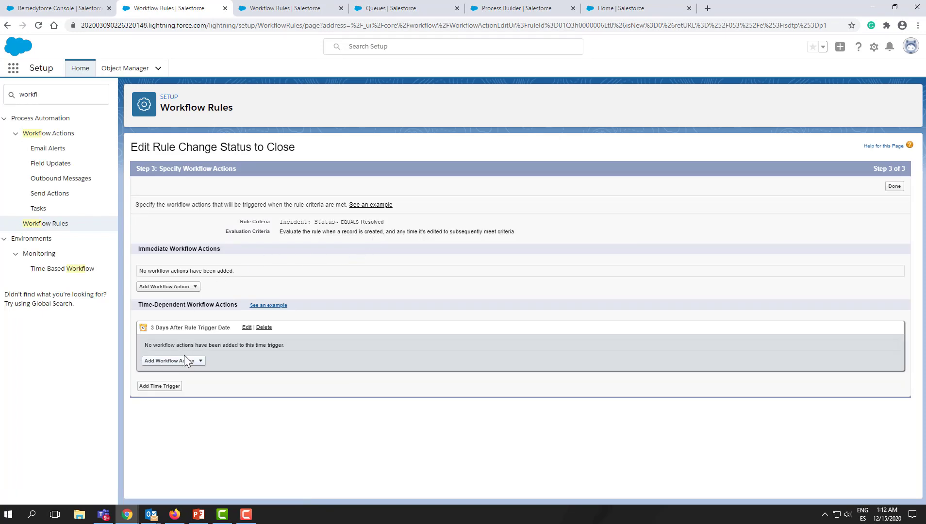
# - Start a new field update for the time trigger and browse the fields available to update
pyautogui.click(194, 362)
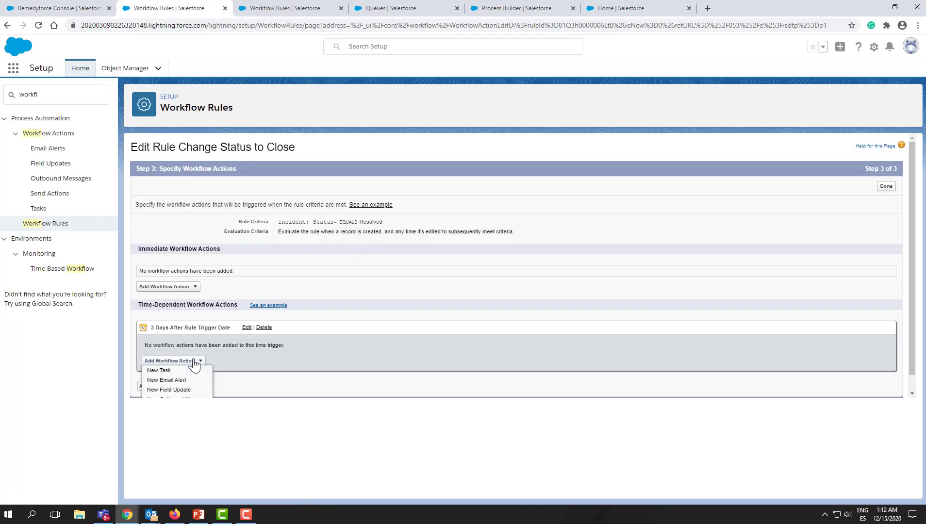
pyautogui.scroll(-1, 194, 367)
pyautogui.click(192, 374)
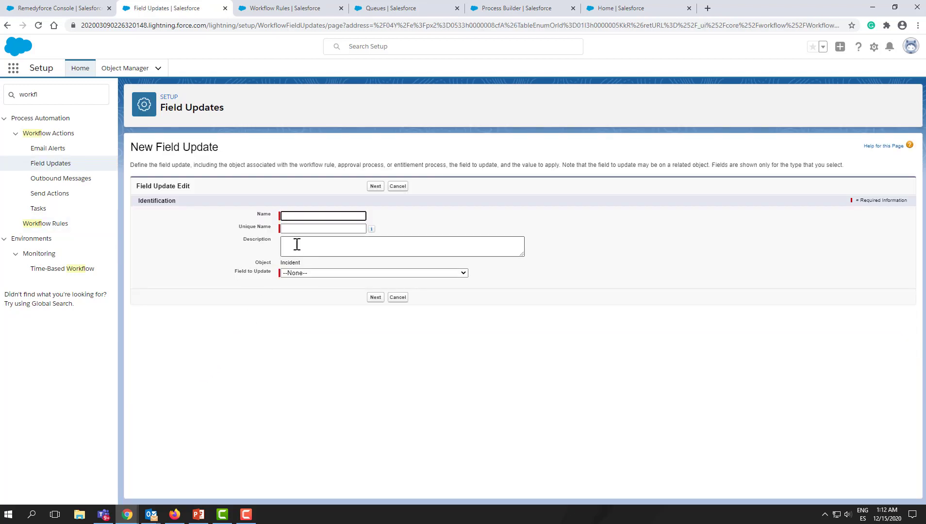
pyautogui.click(306, 275)
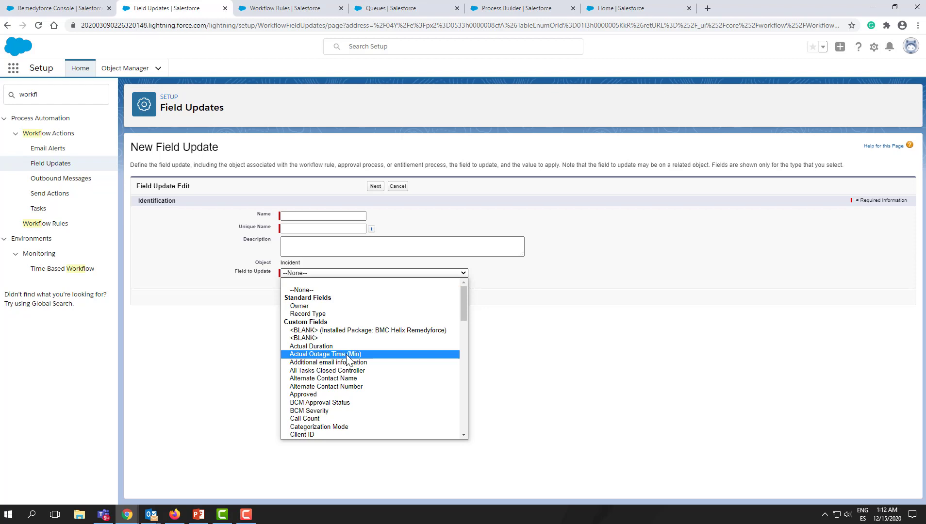
pyautogui.scroll(-6, 347, 355)
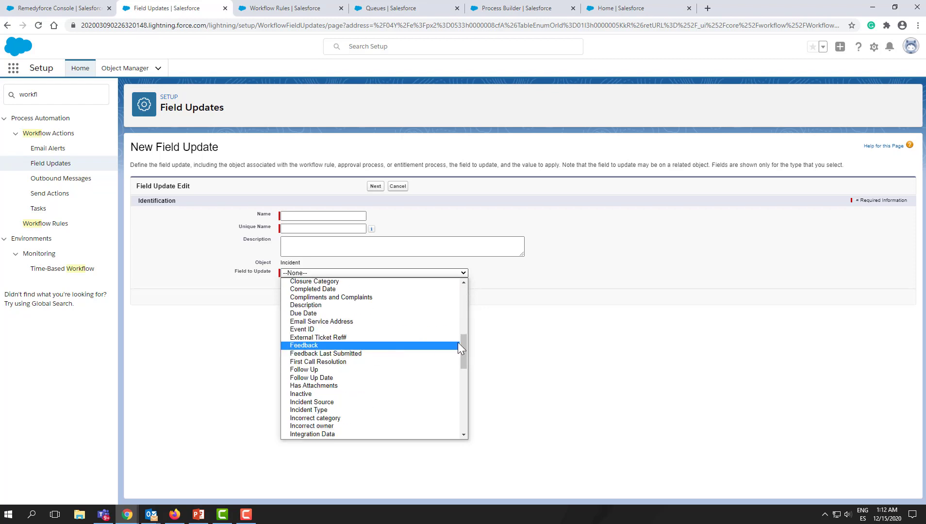
pyautogui.moveTo(461, 342); pyautogui.dragTo(454, 315)
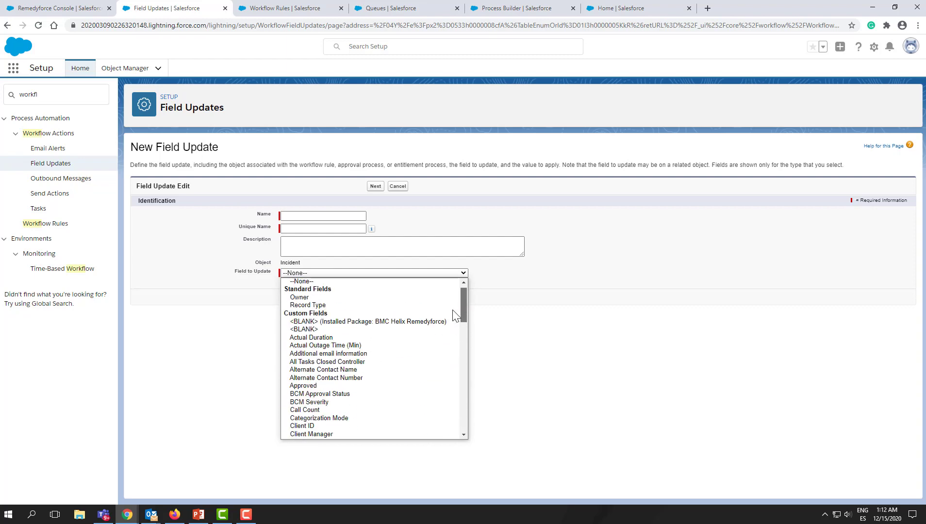
pyautogui.click(574, 297)
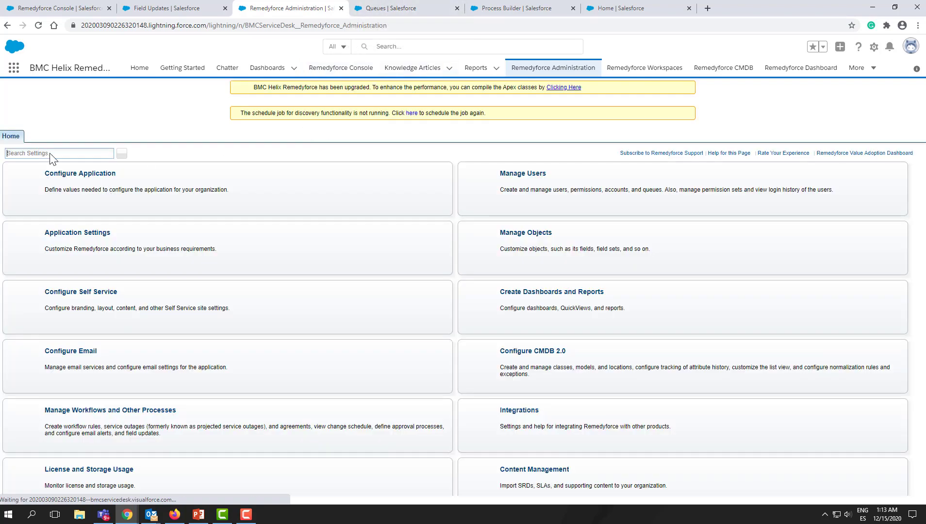
# - Open the Set Status to Closed template from Remedyforce Administration templates and review its field values
pyautogui.click(66, 155)
pyautogui.write('te')
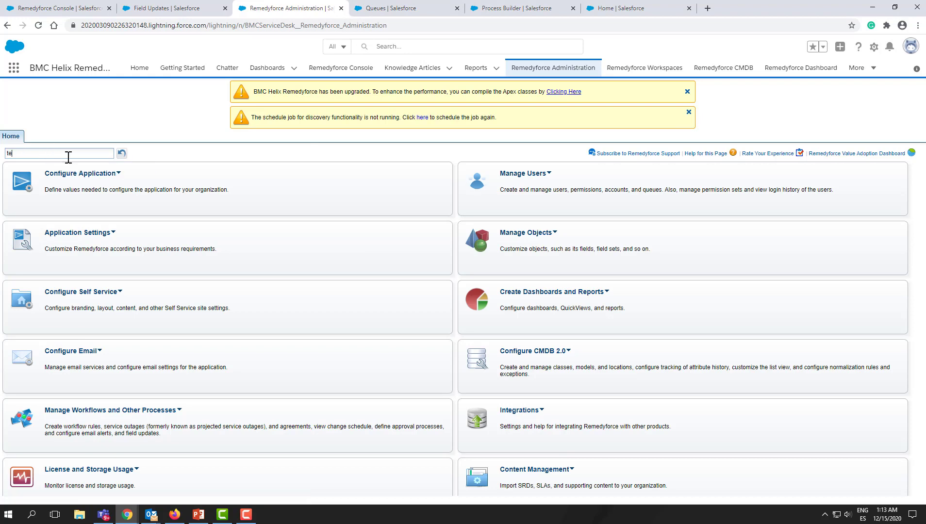
pyautogui.write('mpla')
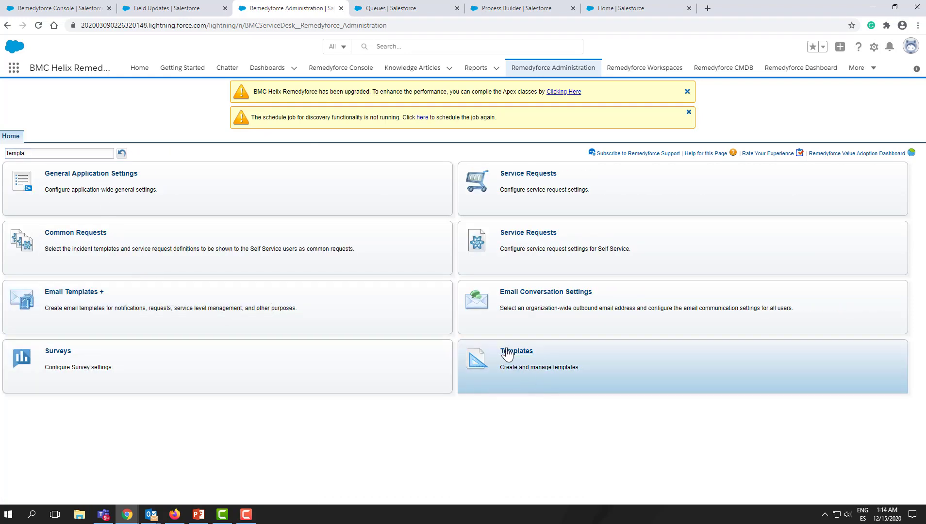
pyautogui.click(507, 354)
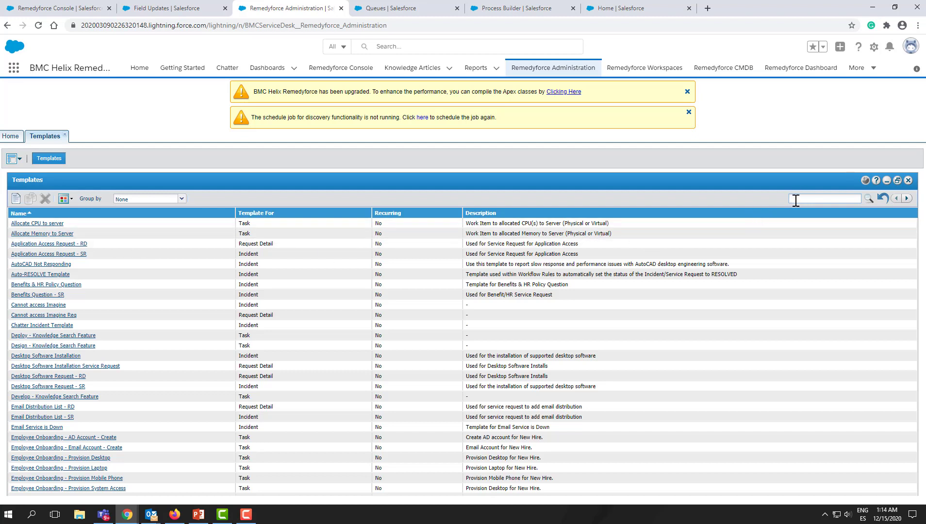
pyautogui.click(869, 199)
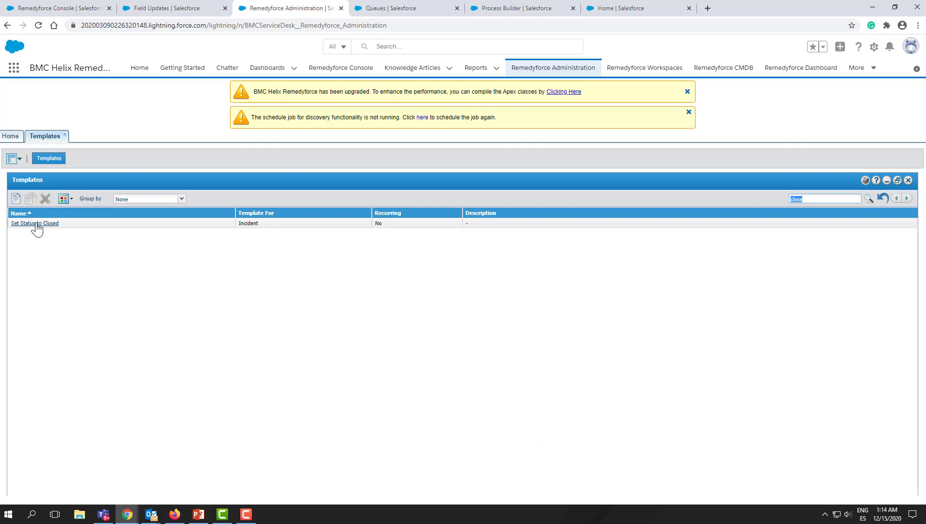
pyautogui.click(35, 223)
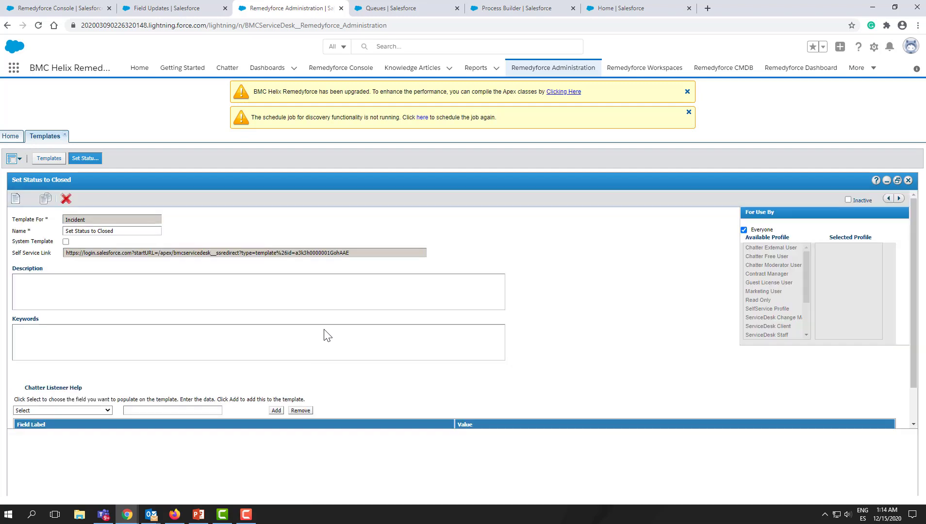
pyautogui.scroll(-2, 324, 325)
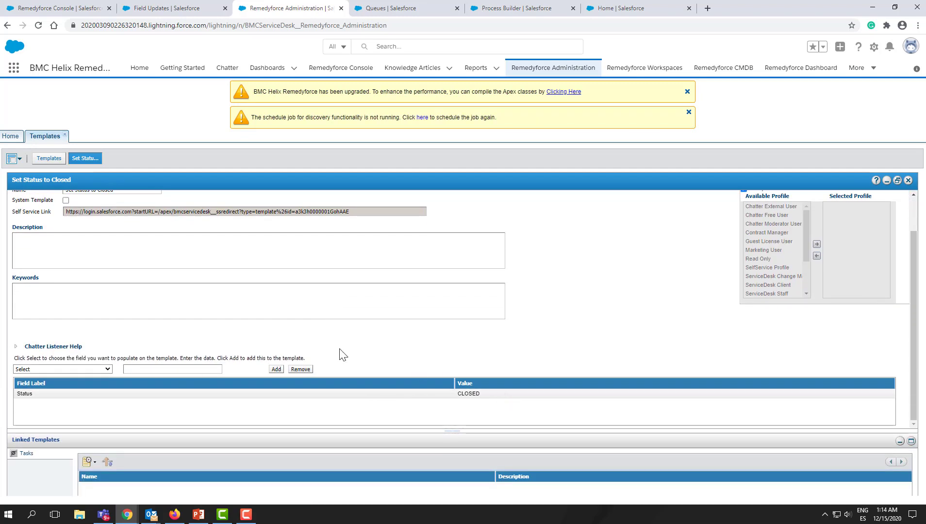
pyautogui.scroll(2, 165, 342)
pyautogui.scroll(1, 165, 342)
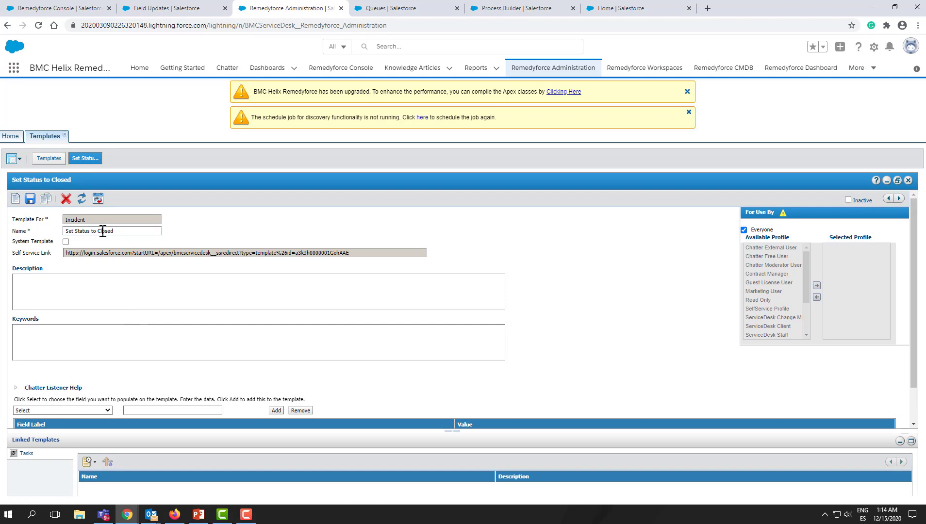
# - Copy the Set Status to Closed template name and name the new field update Change Status to Close
pyautogui.tripleClick(103, 231)
pyautogui.hotkey('ctrl', 'c')
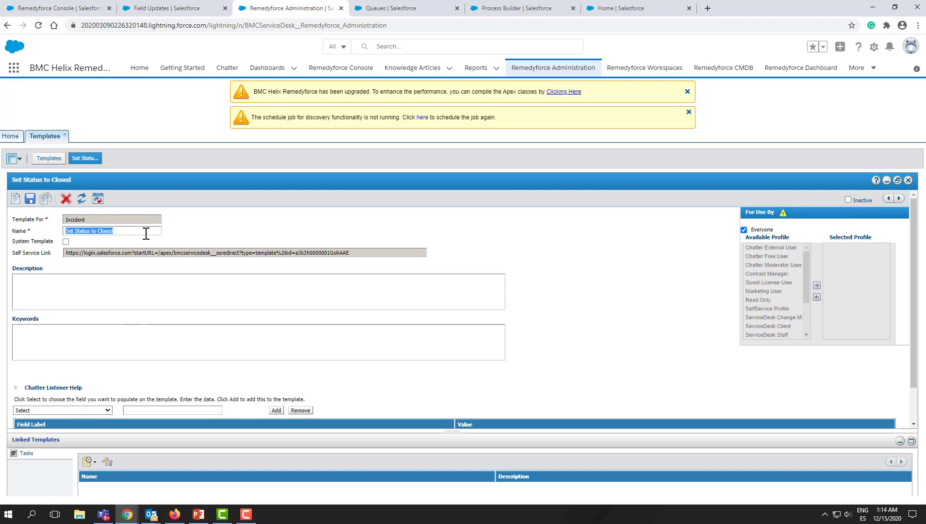
pyautogui.click(181, 8)
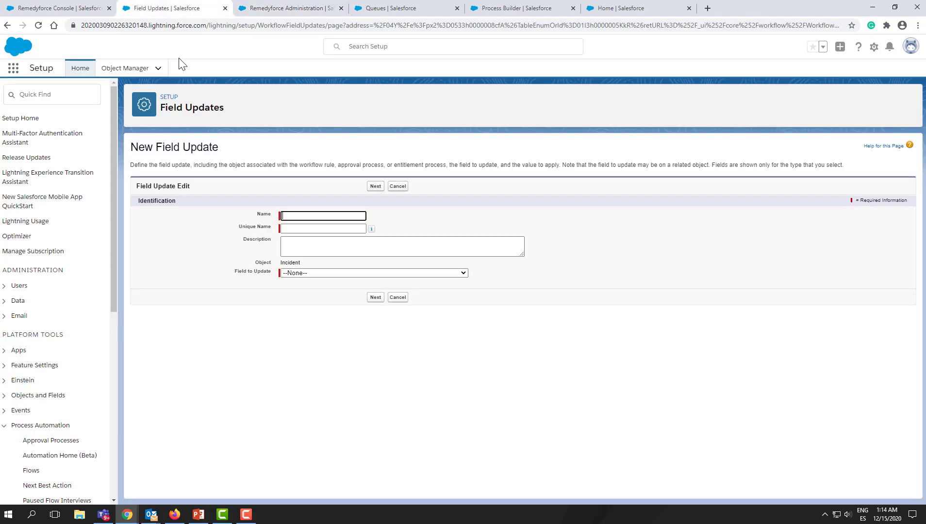
pyautogui.click(323, 215)
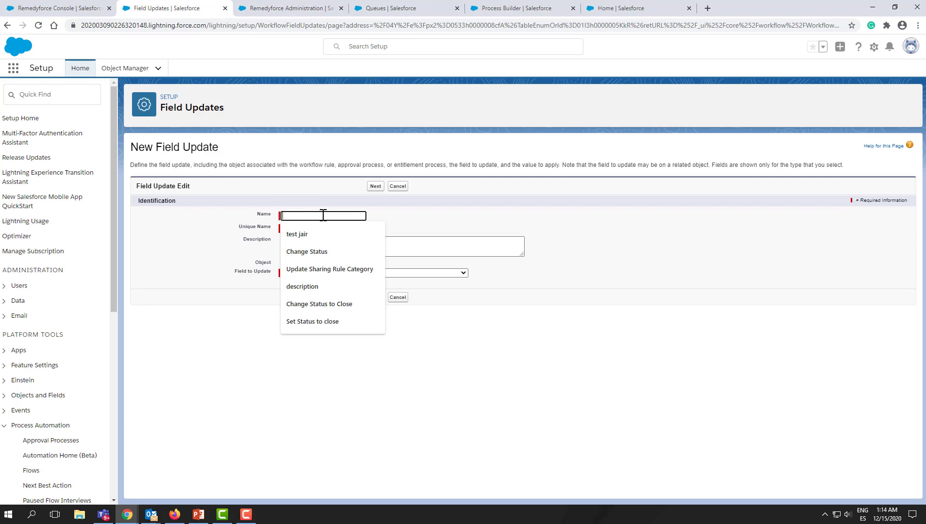
pyautogui.click(331, 307)
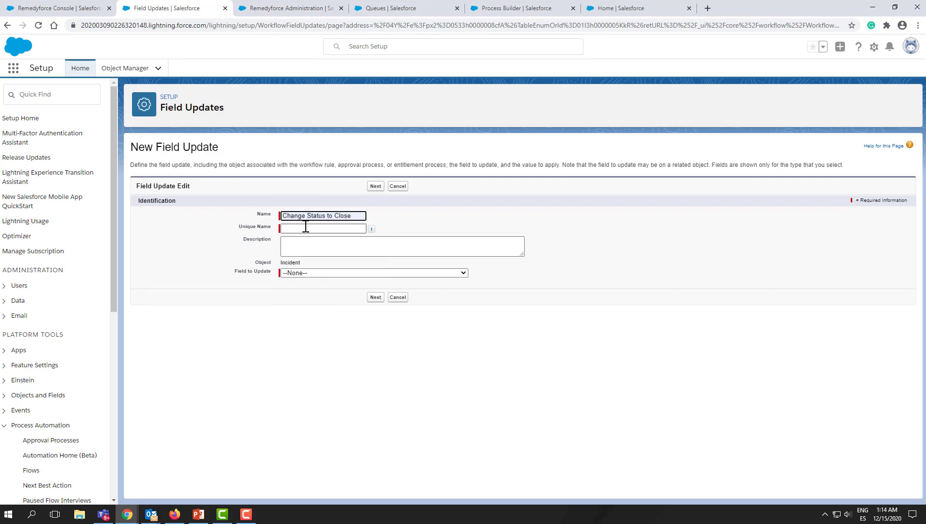
pyautogui.click(306, 228)
pyautogui.click(310, 252)
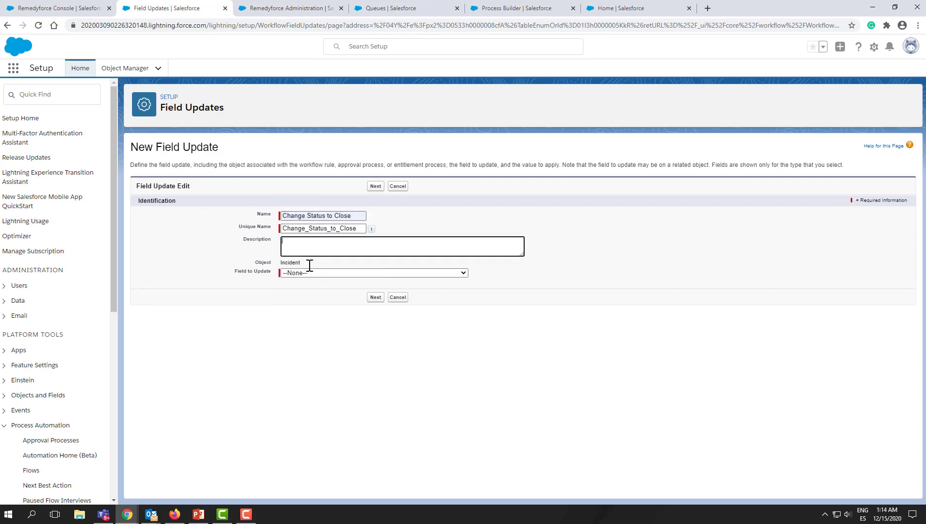
# - Set the field update's field to update to Template Name
pyautogui.click(308, 272)
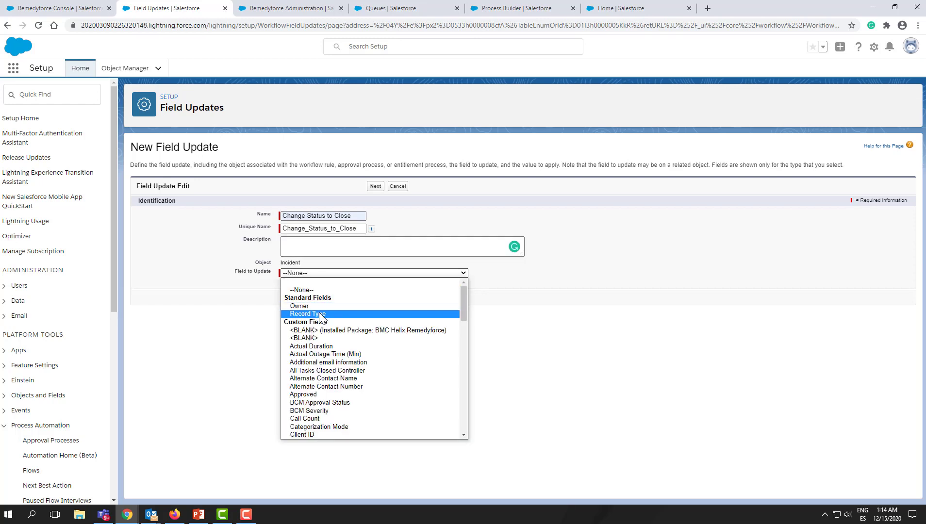
pyautogui.scroll(-20, 337, 359)
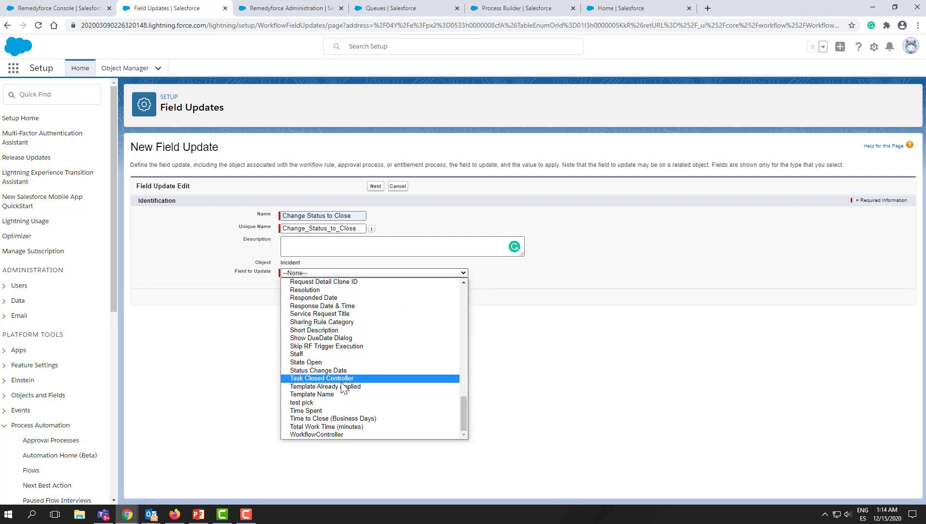
pyautogui.click(342, 394)
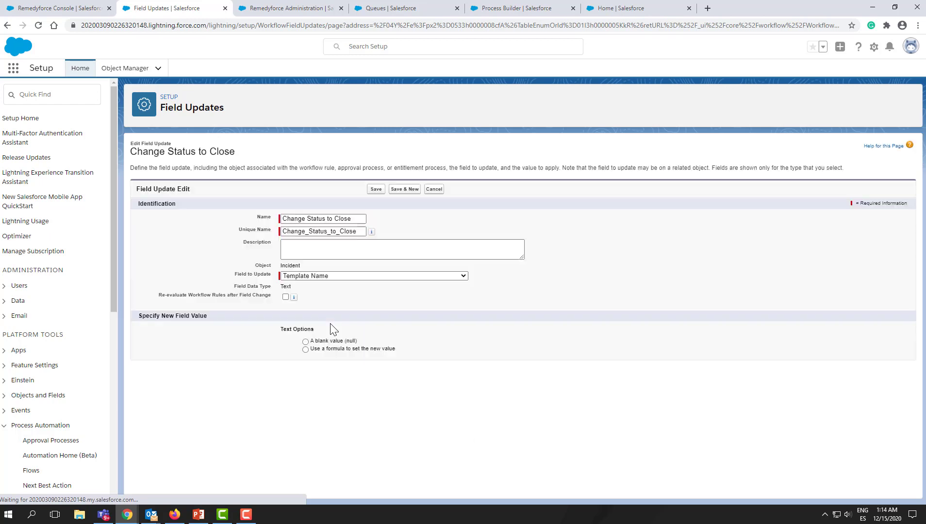
# - Set the new value by formula to "Set Status to Closed", enclosed in quotes, and save the field update
pyautogui.click(307, 350)
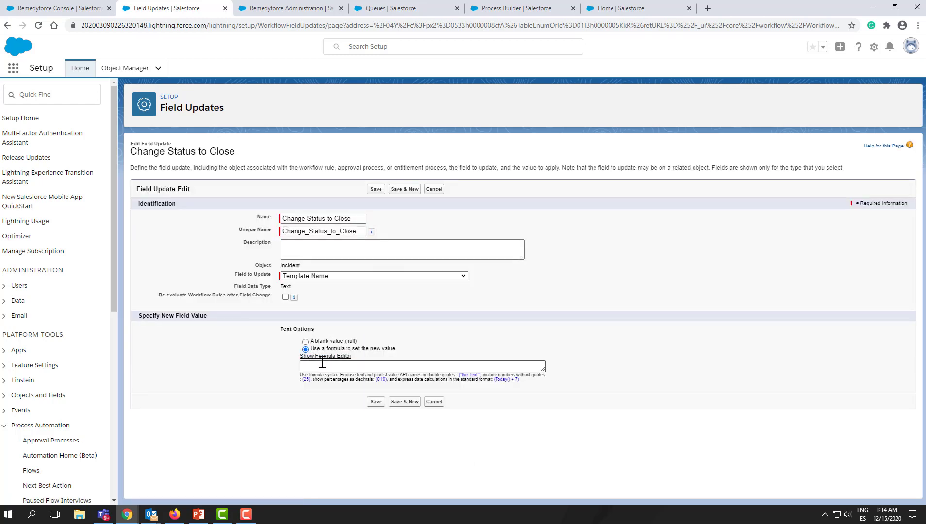
pyautogui.click(323, 365)
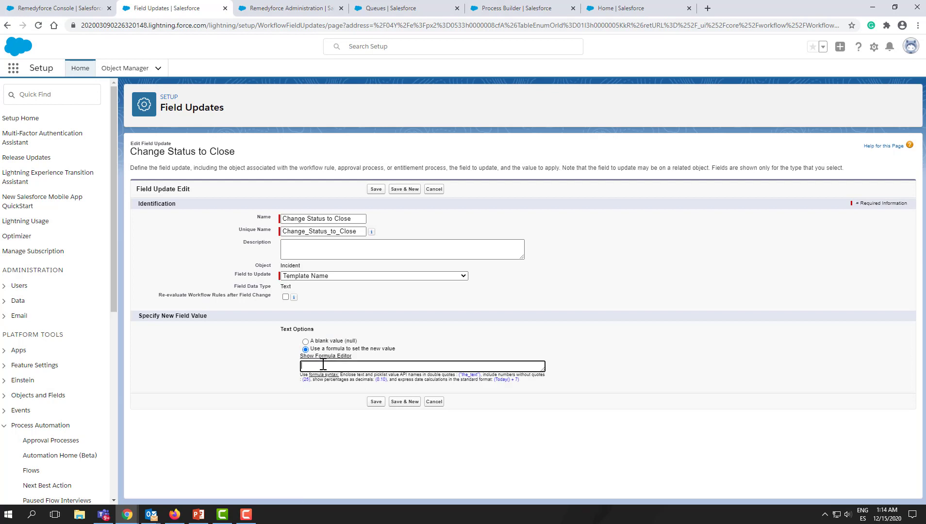
pyautogui.hotkey('ctrl', 'v')
pyautogui.click(378, 402)
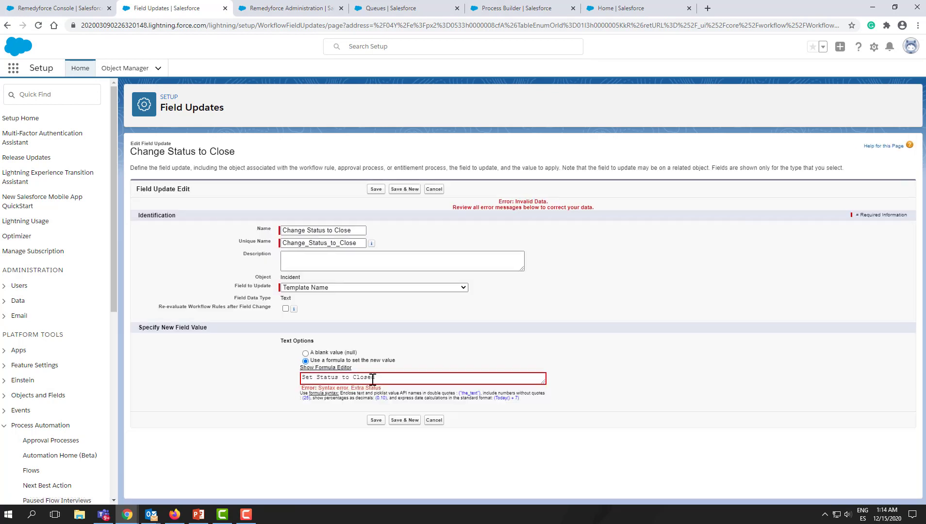
pyautogui.click(303, 378)
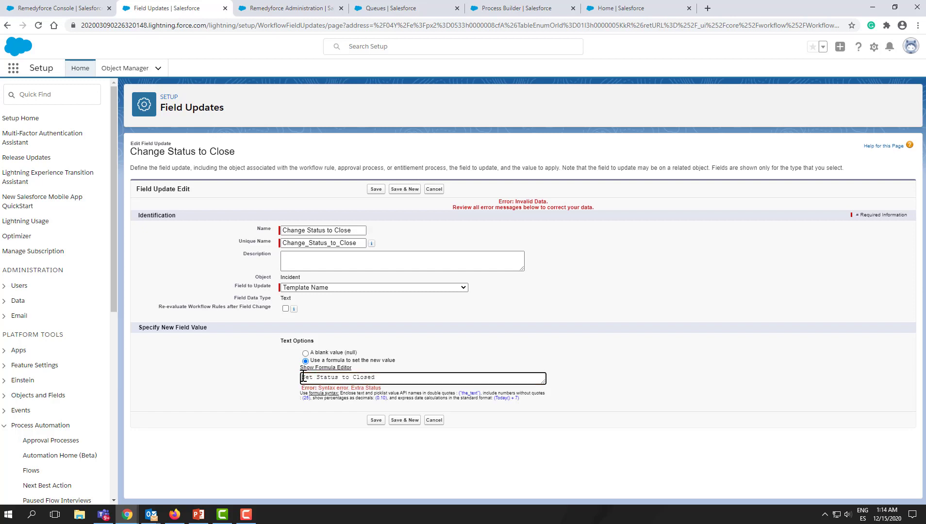
pyautogui.write('"')
pyautogui.click(377, 189)
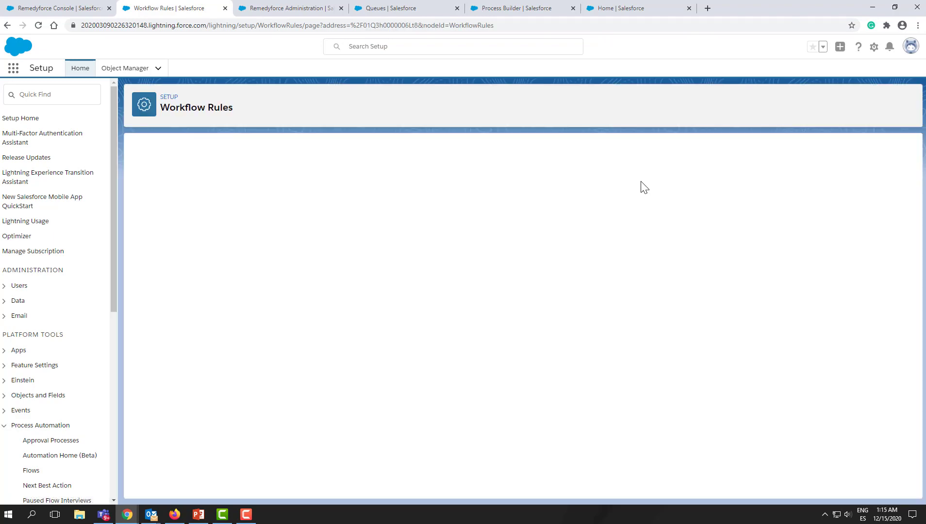
pyautogui.click(451, 191)
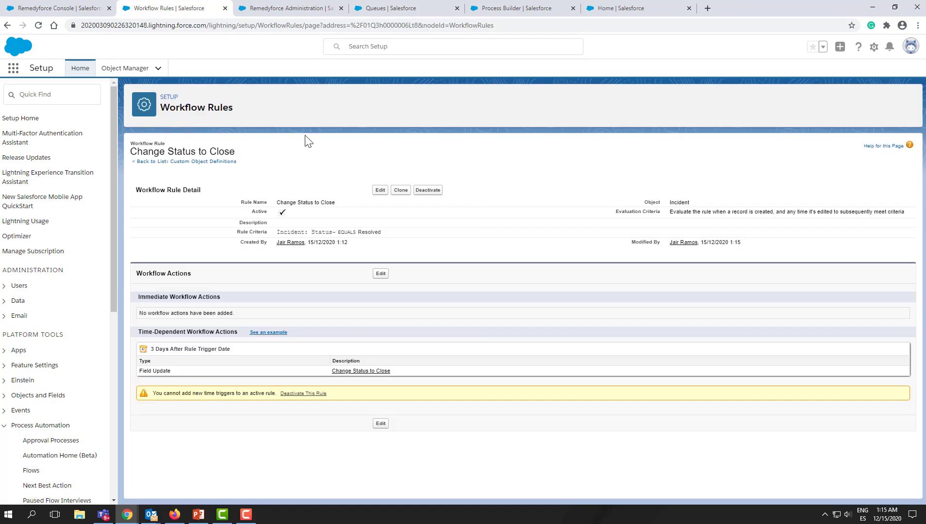
# - Open incident 00000065 in the Remedyforce Console, set its status to RESOLVED and save
pyautogui.click(91, 10)
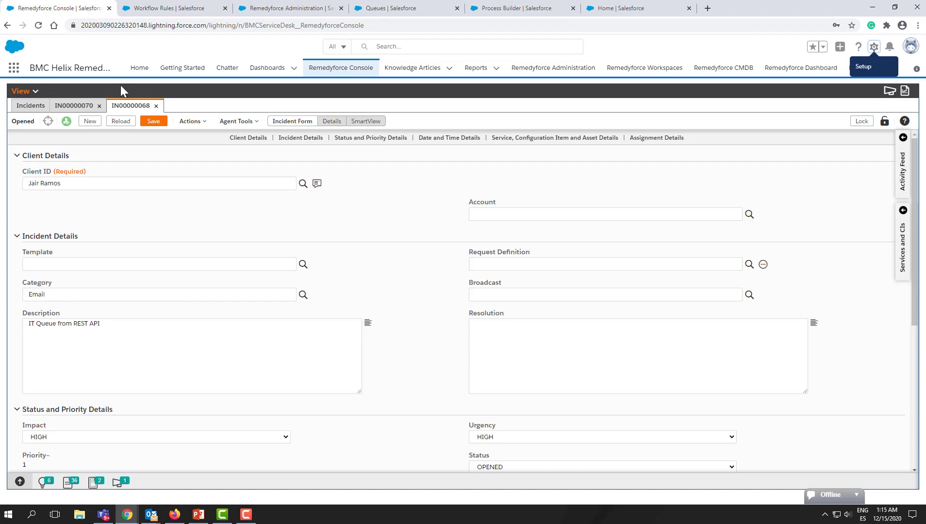
pyautogui.click(42, 104)
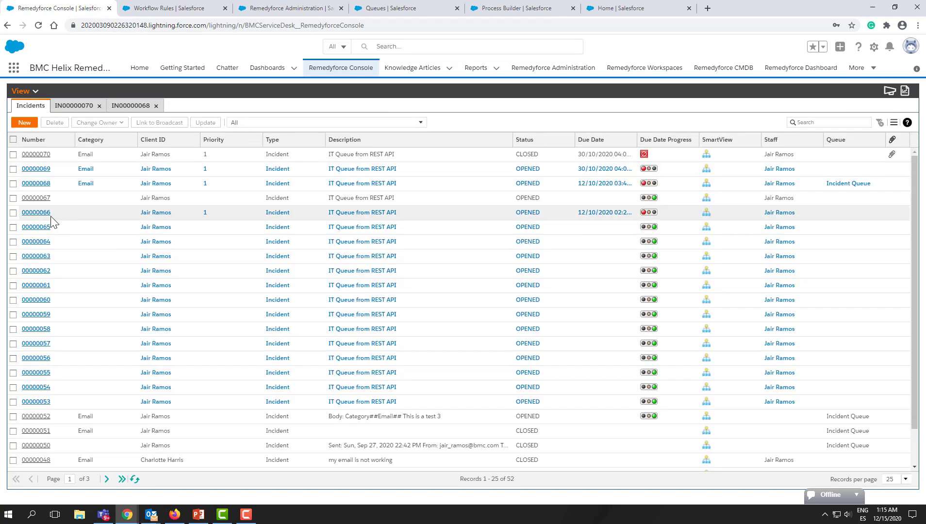
pyautogui.click(29, 228)
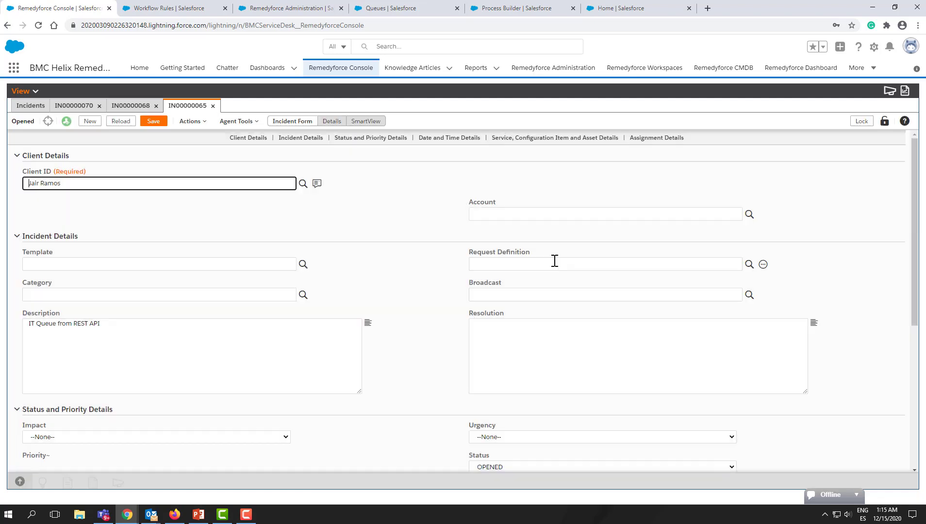
pyautogui.scroll(-3, 485, 335)
pyautogui.click(503, 353)
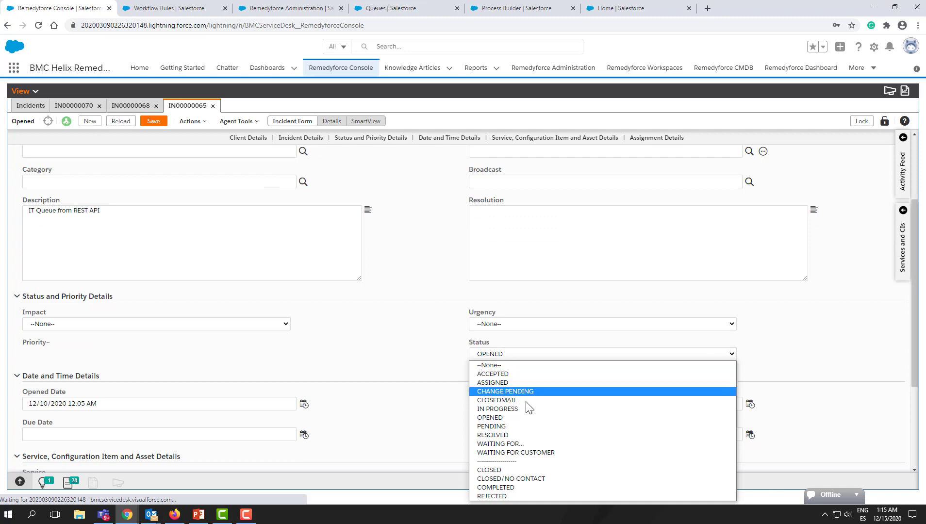
pyautogui.click(505, 435)
pyautogui.click(153, 121)
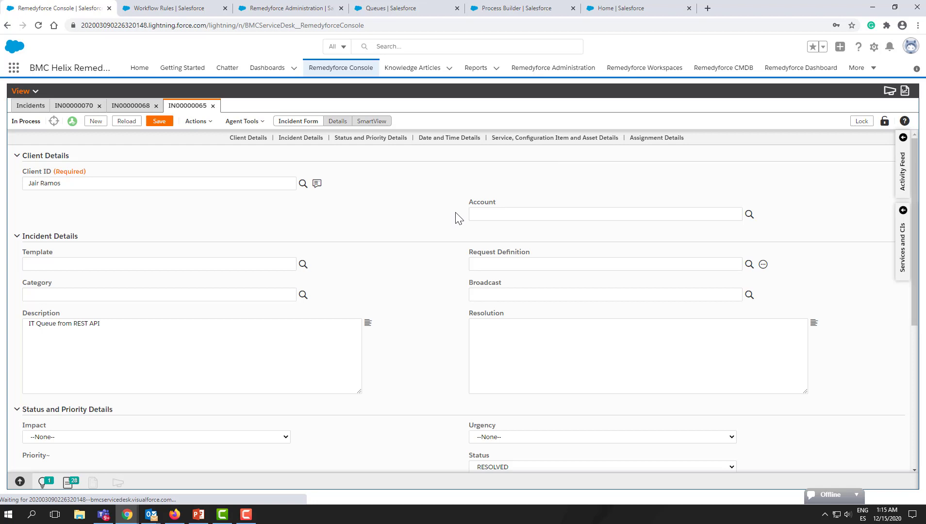
# - Open the Time-Based Workflow monitoring page from Setup
pyautogui.click(201, 10)
pyautogui.click(43, 96)
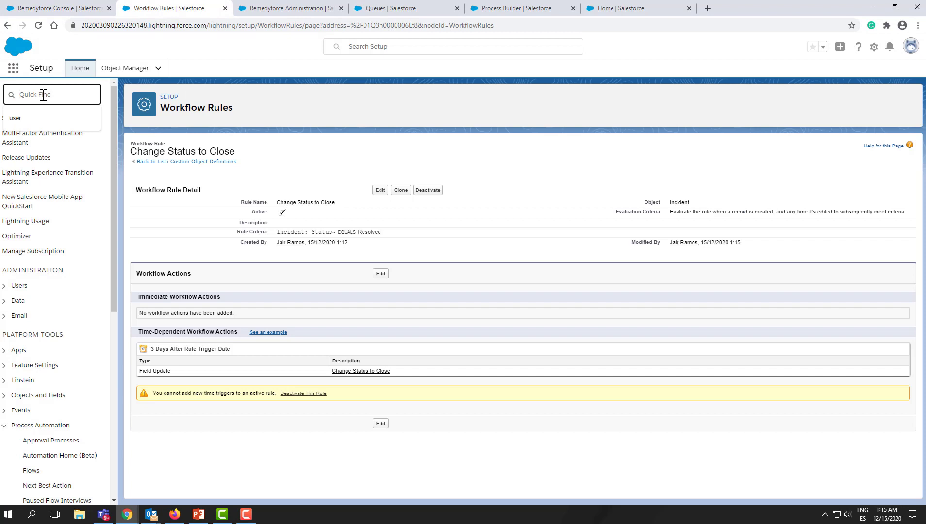
pyautogui.write('time')
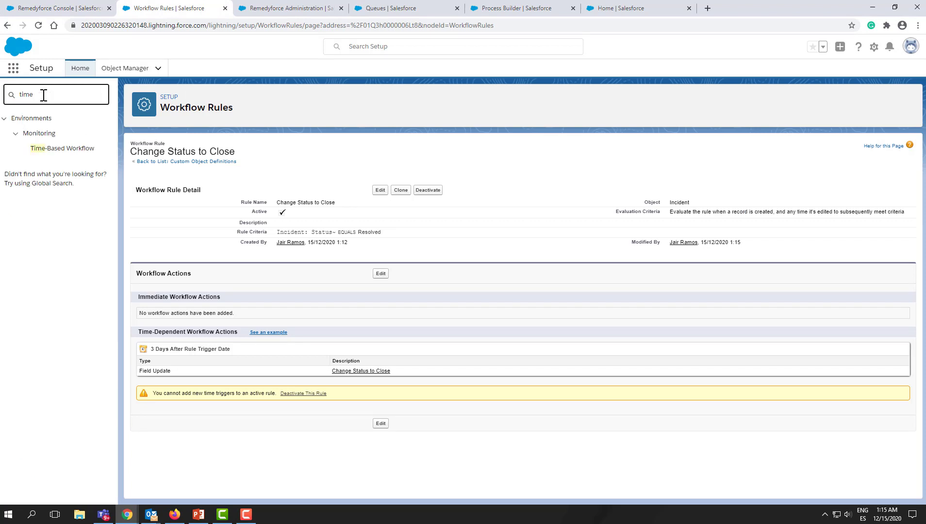
pyautogui.click(53, 150)
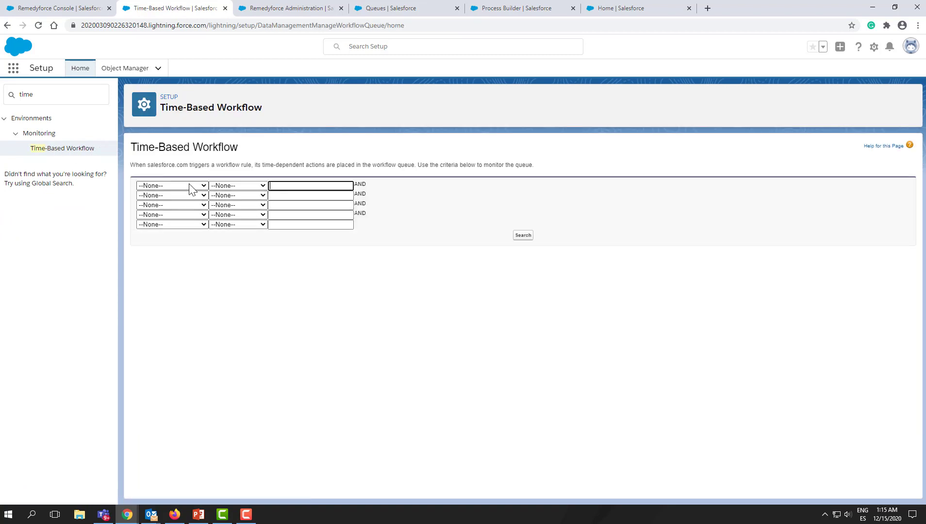
# - Search the time-based workflow queue for entries whose Object contains incident
pyautogui.click(188, 188)
pyautogui.click(187, 209)
pyautogui.click(240, 186)
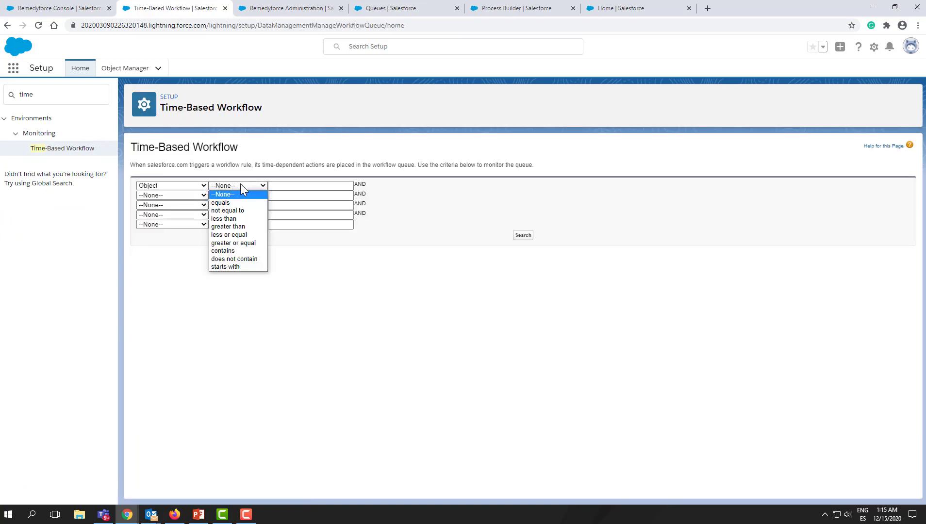
pyautogui.click(238, 250)
pyautogui.click(279, 189)
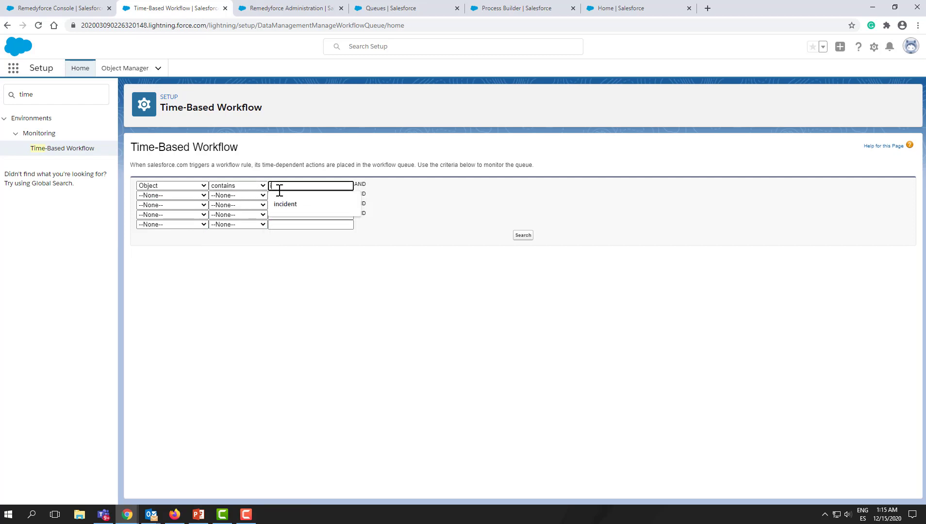
pyautogui.write('incident')
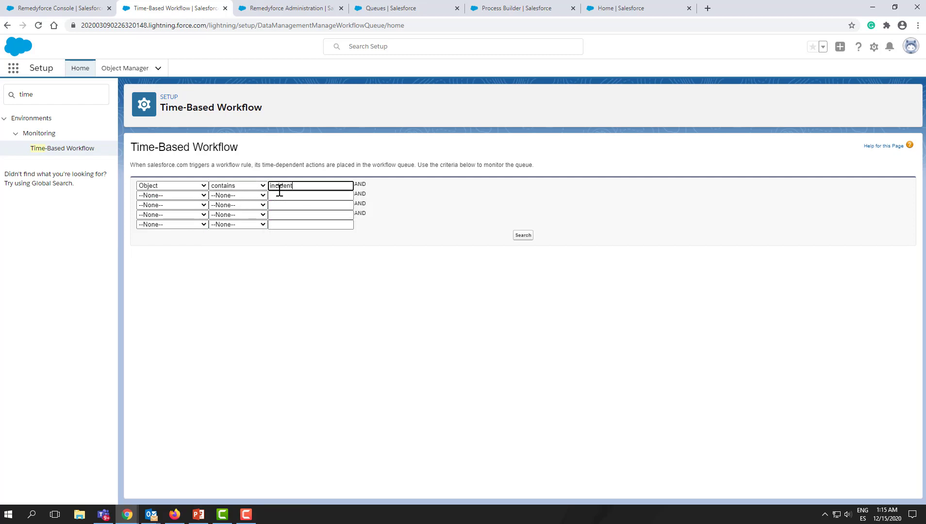
pyautogui.click(523, 235)
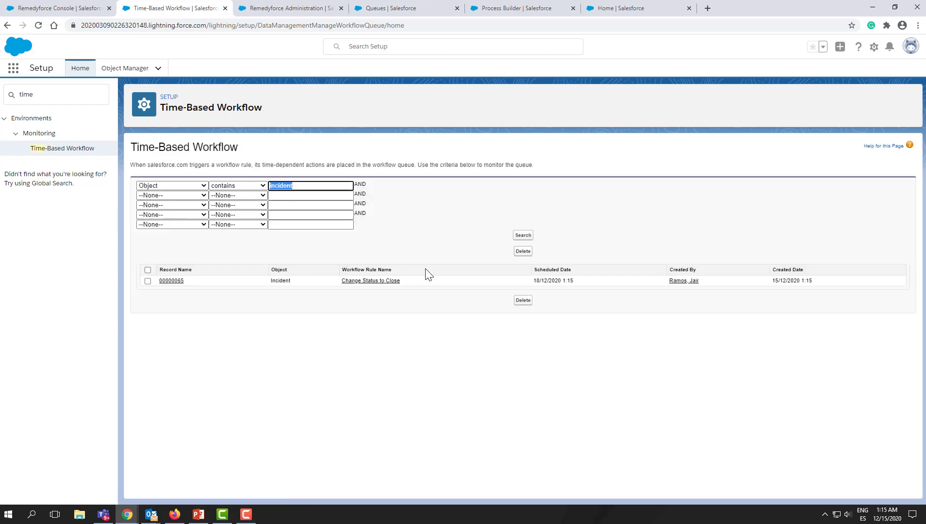
# - Examine the queued entry's record name, workflow rule name and scheduled date
pyautogui.moveTo(193, 283)
pyautogui.mouseDown()
pyautogui.moveTo(167, 286)
pyautogui.moveTo(177, 282)
pyautogui.mouseUp()
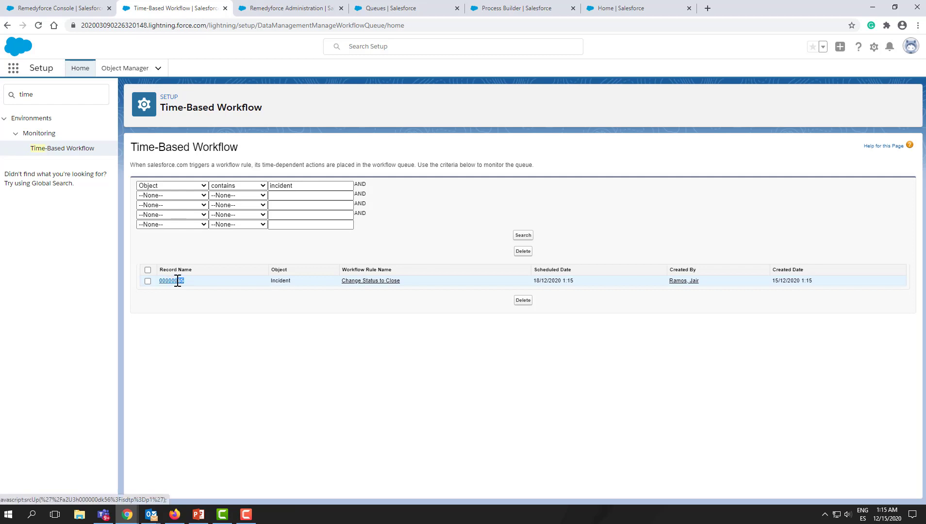
pyautogui.moveTo(422, 284); pyautogui.dragTo(339, 288)
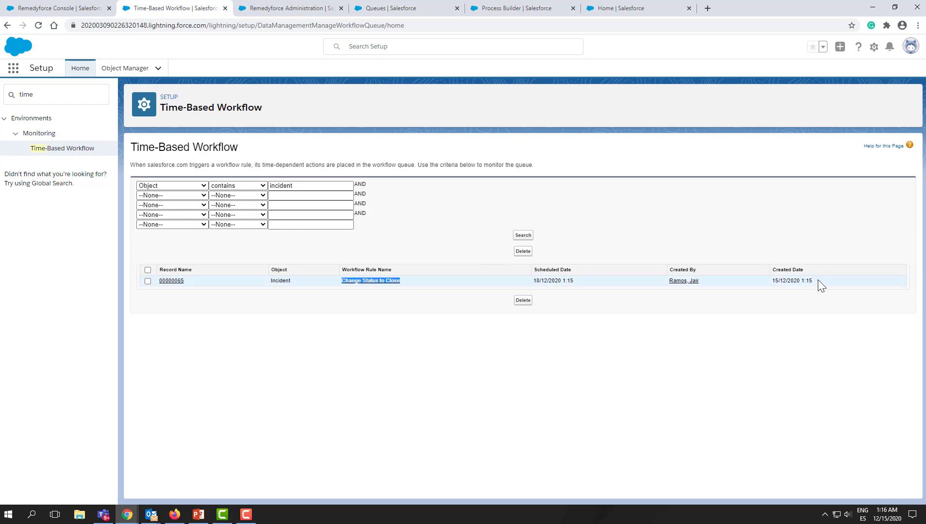
pyautogui.moveTo(819, 281); pyautogui.dragTo(771, 282)
pyautogui.moveTo(580, 282); pyautogui.dragTo(535, 291)
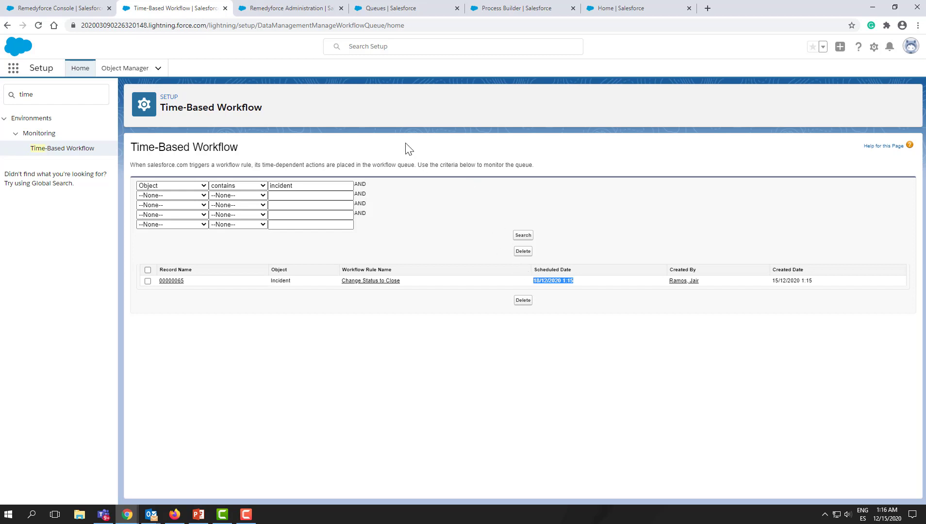
# - Set incident 00000065's status back to OPENED and save it
pyautogui.click(53, 8)
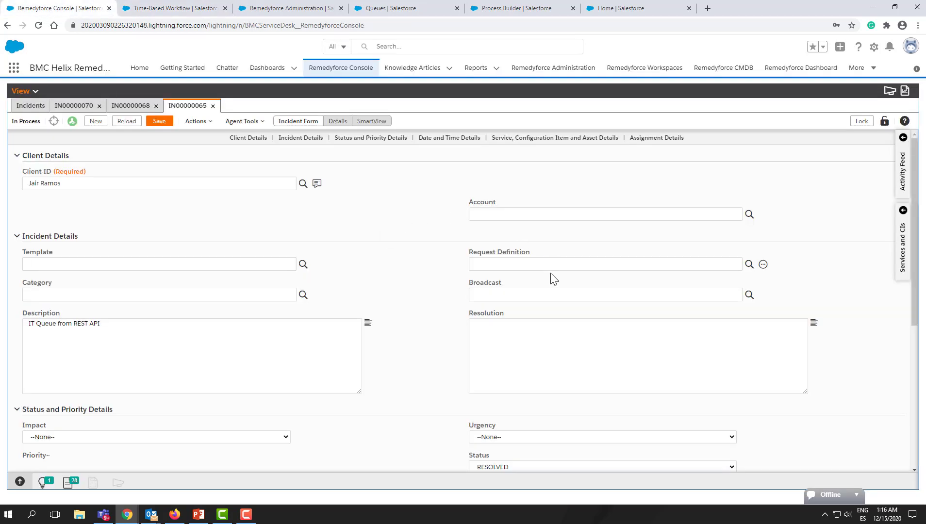
pyautogui.scroll(-2, 537, 310)
pyautogui.click(514, 354)
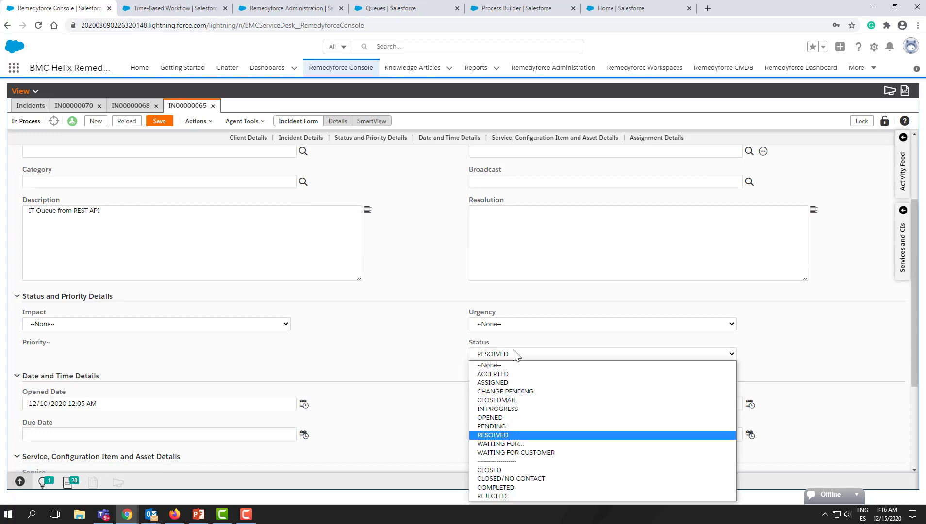
pyautogui.click(514, 417)
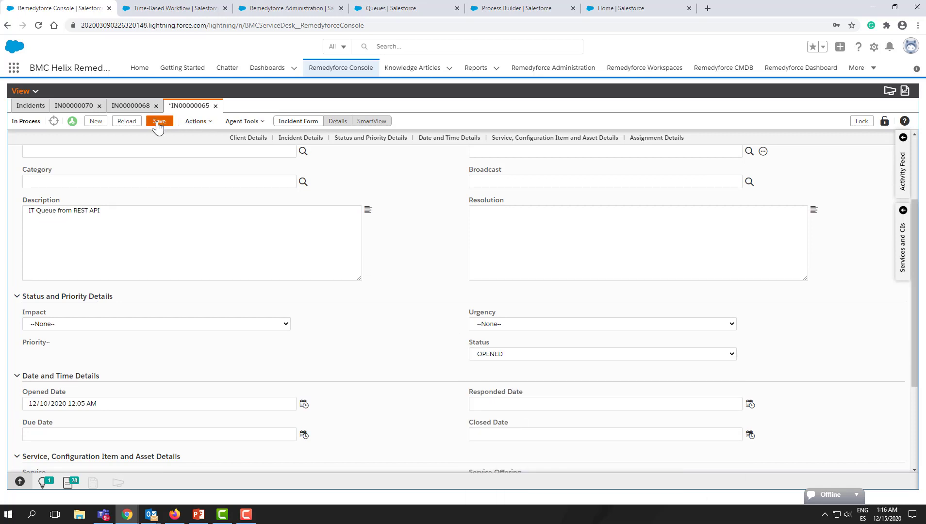
pyautogui.click(160, 122)
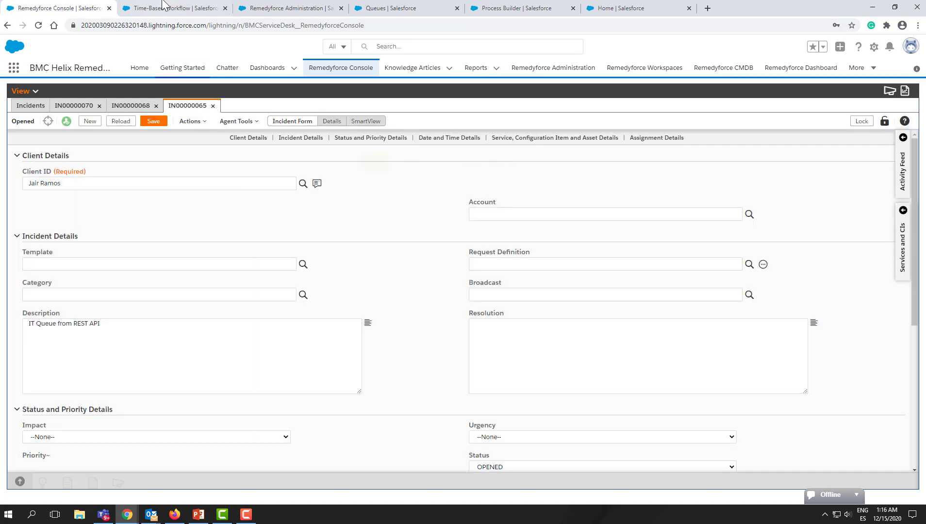
# - Rerun the time-based workflow queue search for incident entries
pyautogui.click(161, 6)
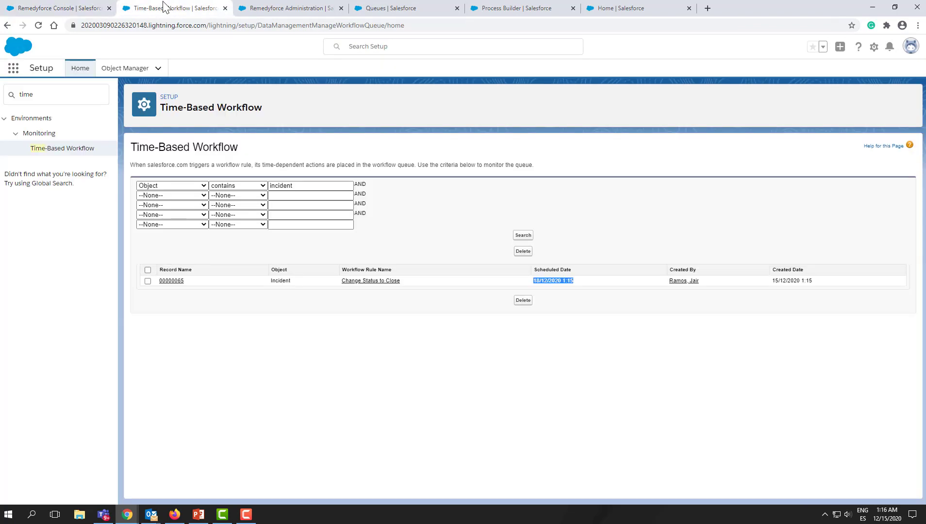
pyautogui.click(522, 235)
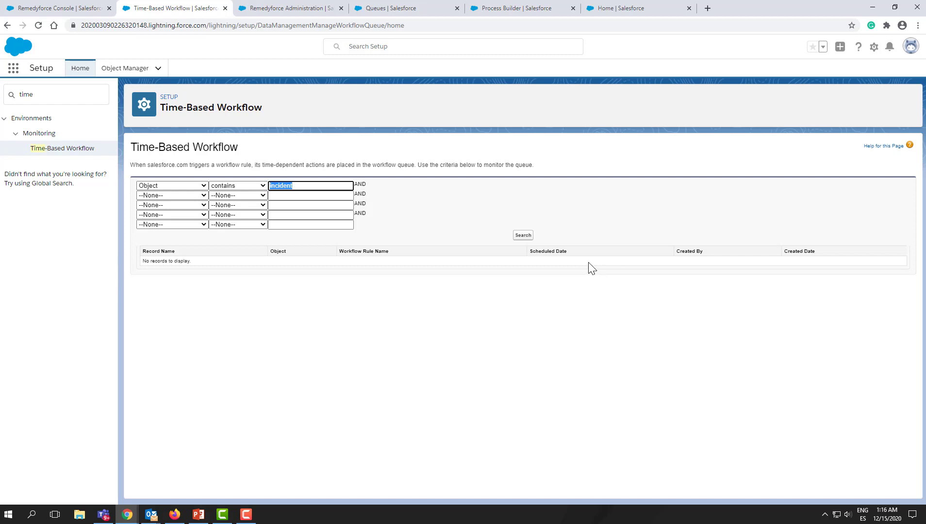
# - Open the Workflow Rules list in Setup from the console by searching for work
pyautogui.click(64, 13)
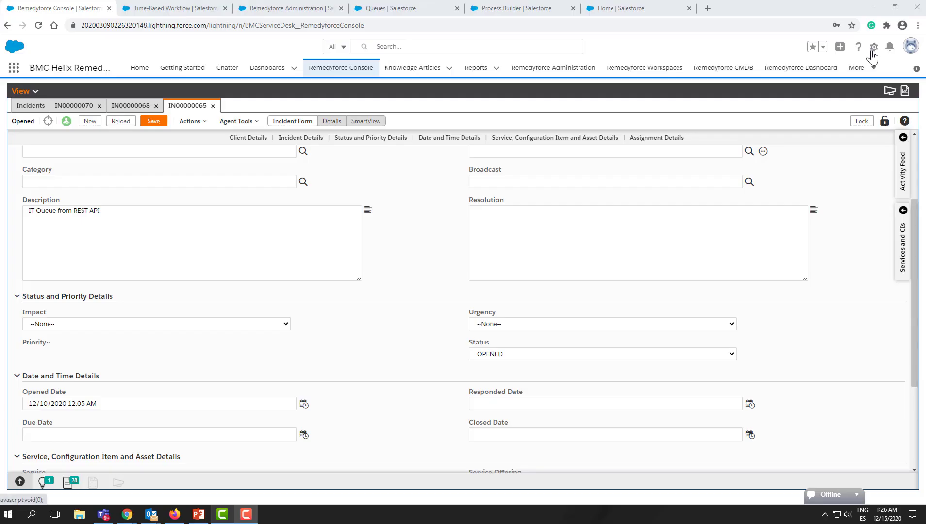
pyautogui.click(873, 45)
pyautogui.click(791, 74)
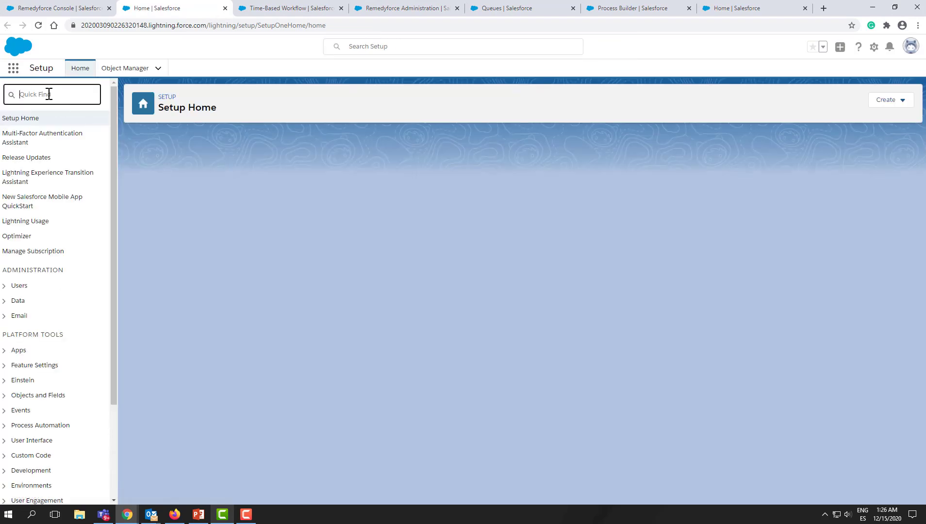
pyautogui.write('wo')
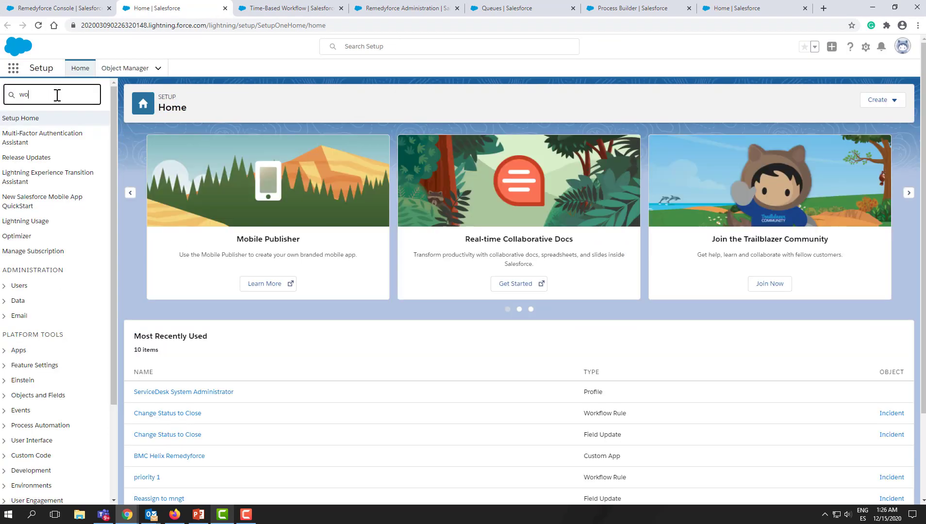
pyautogui.write('rk')
pyautogui.click(51, 224)
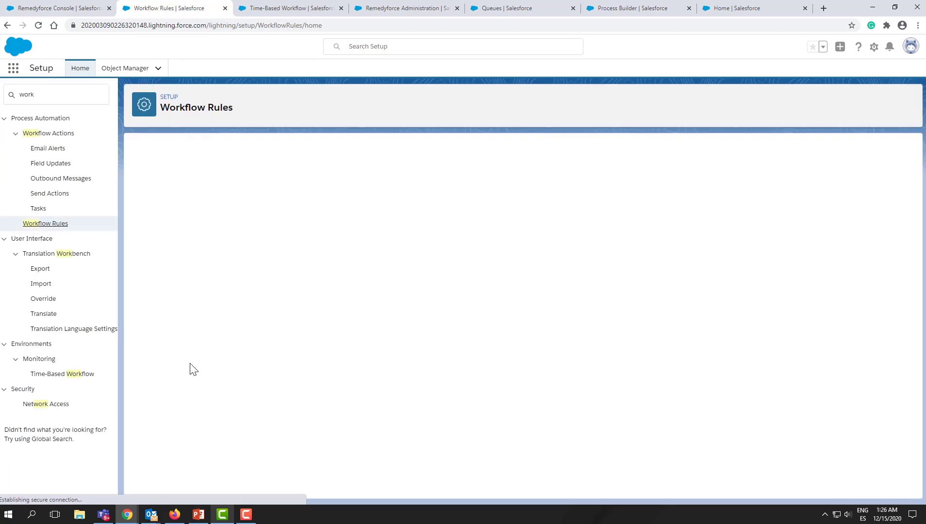
pyautogui.click(145, 391)
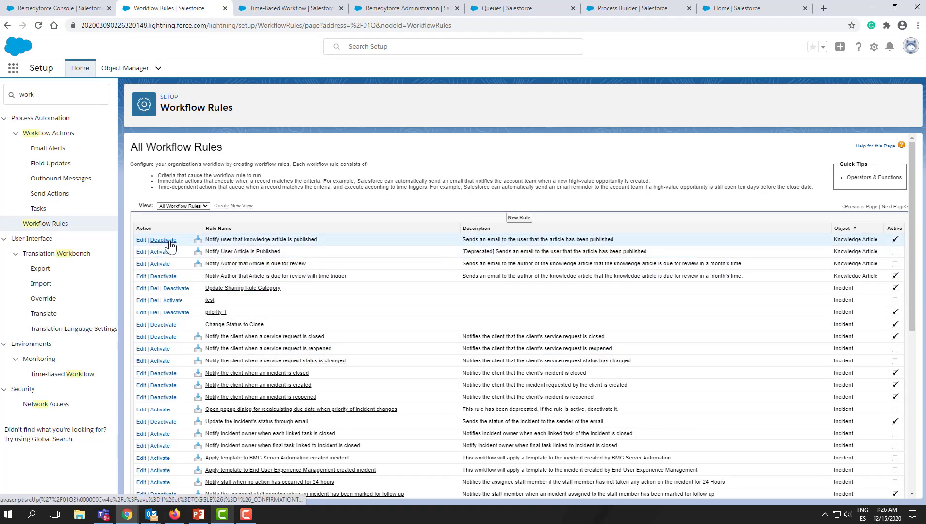
# - Open the 'Notify user that knowledge article is published' workflow rule, deactivate it, and activate it again
pyautogui.click(214, 243)
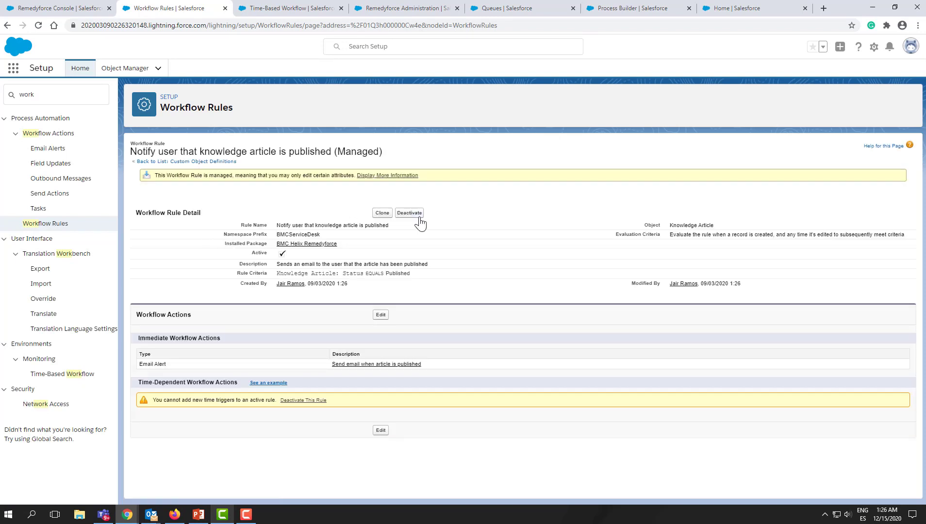
pyautogui.click(406, 215)
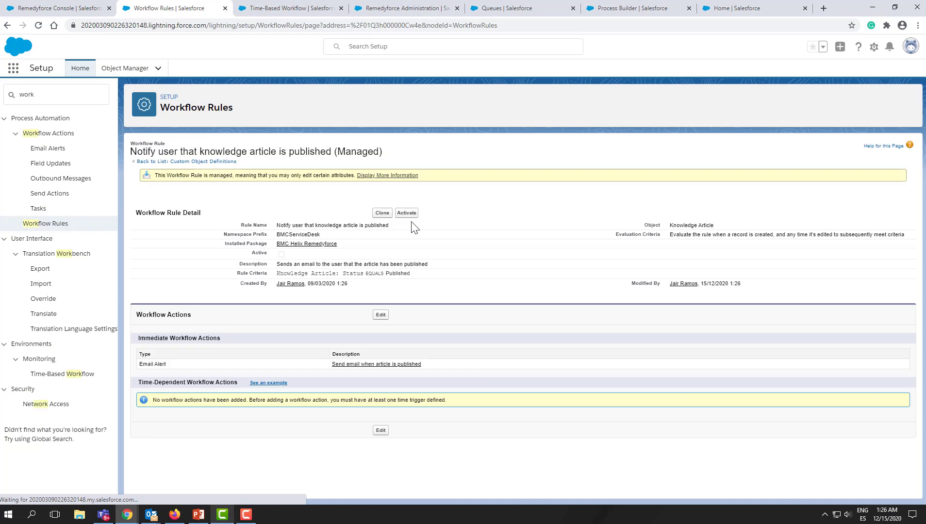
pyautogui.click(408, 213)
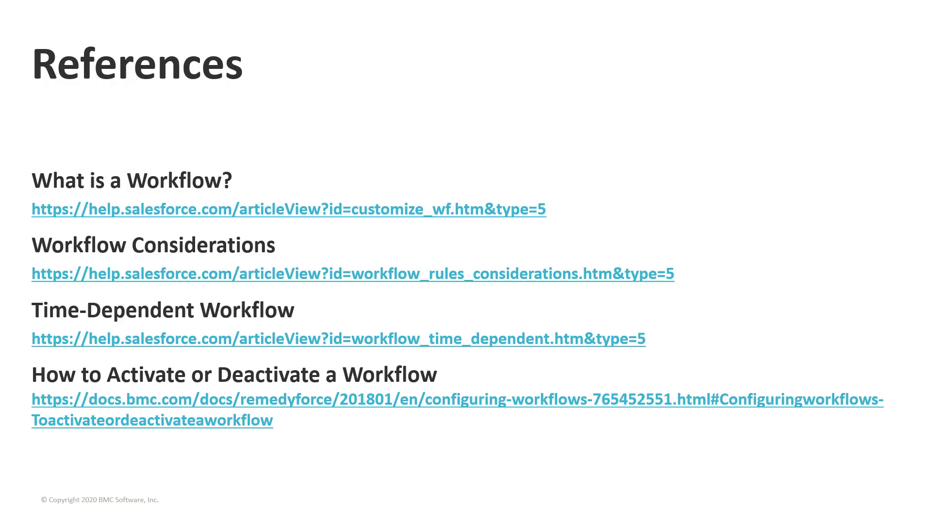
pyautogui.press('Right')
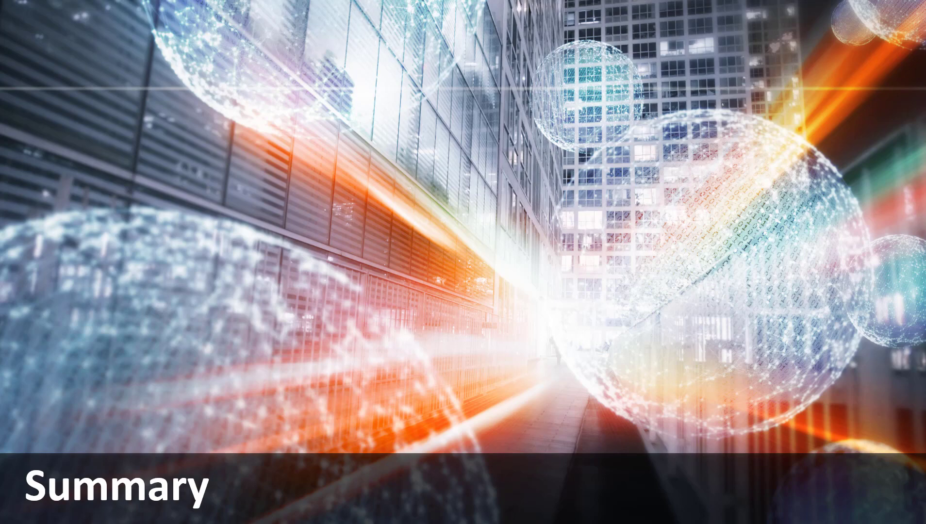
pyautogui.press('Right')
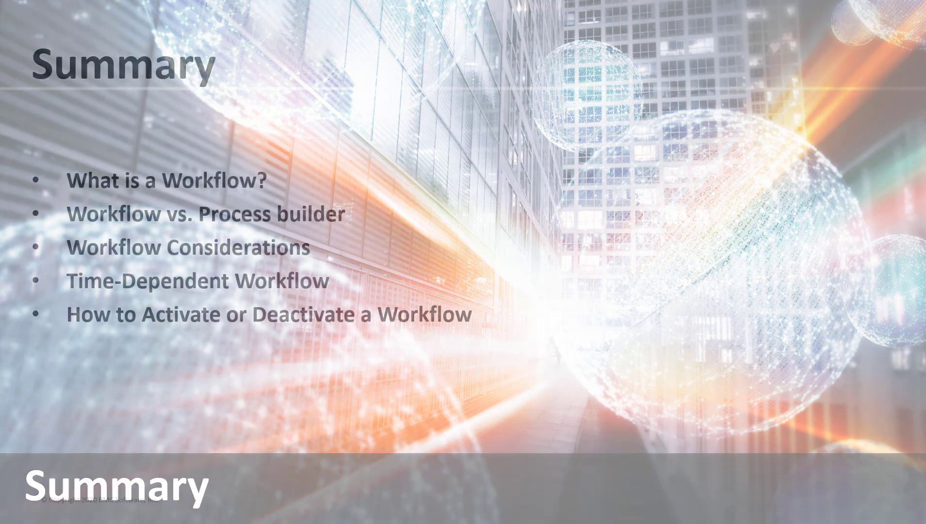